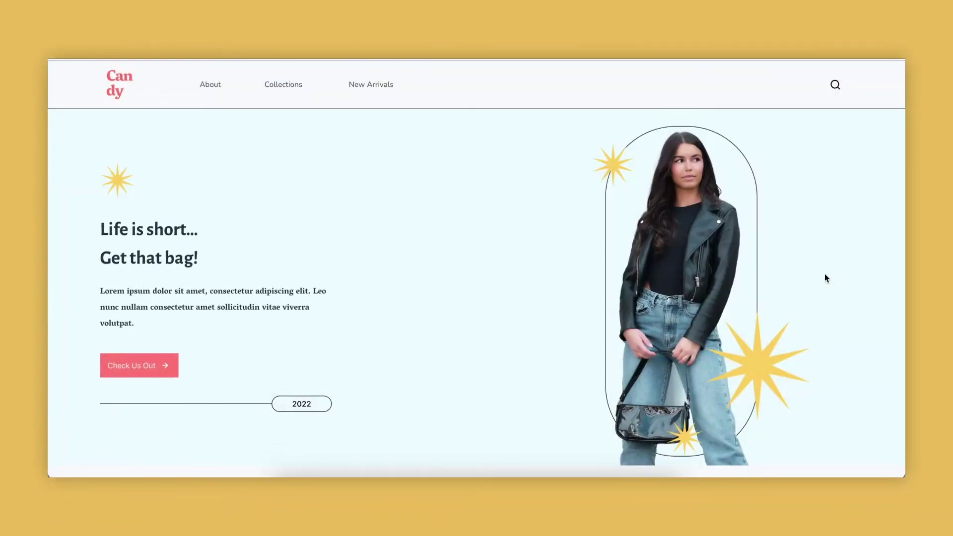
- Scroll down through the whole bag-store page to review its sections
{"action": "scroll", "coordinate": [825, 275], "scroll_direction": "down", "scroll_amount": 5}
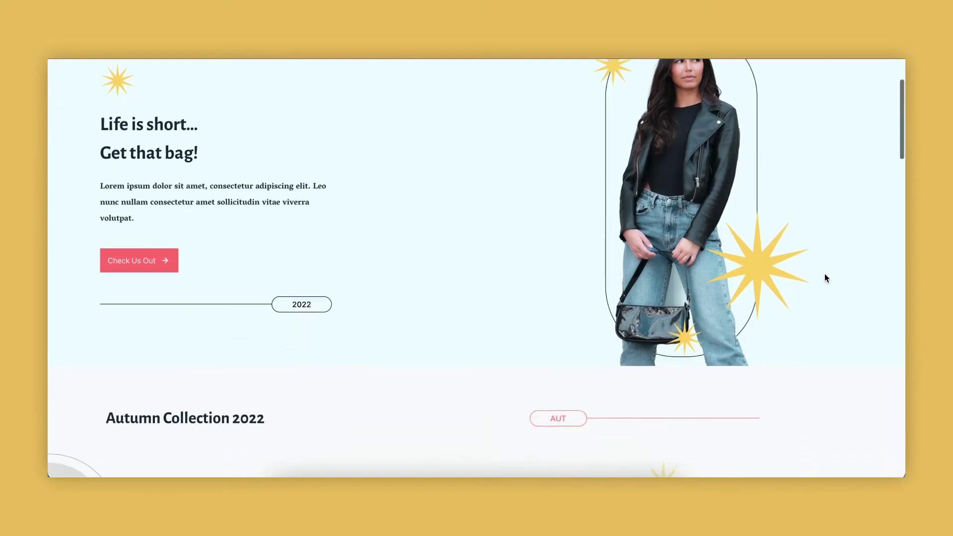
{"action": "scroll", "coordinate": [826, 278], "scroll_direction": "down", "scroll_amount": 5}
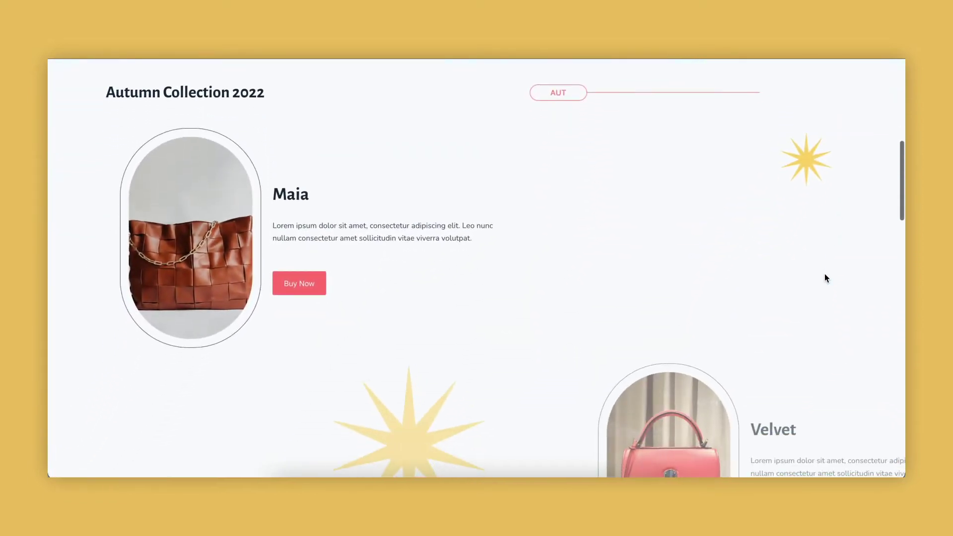
{"action": "scroll", "coordinate": [825, 276], "scroll_direction": "down", "scroll_amount": 5}
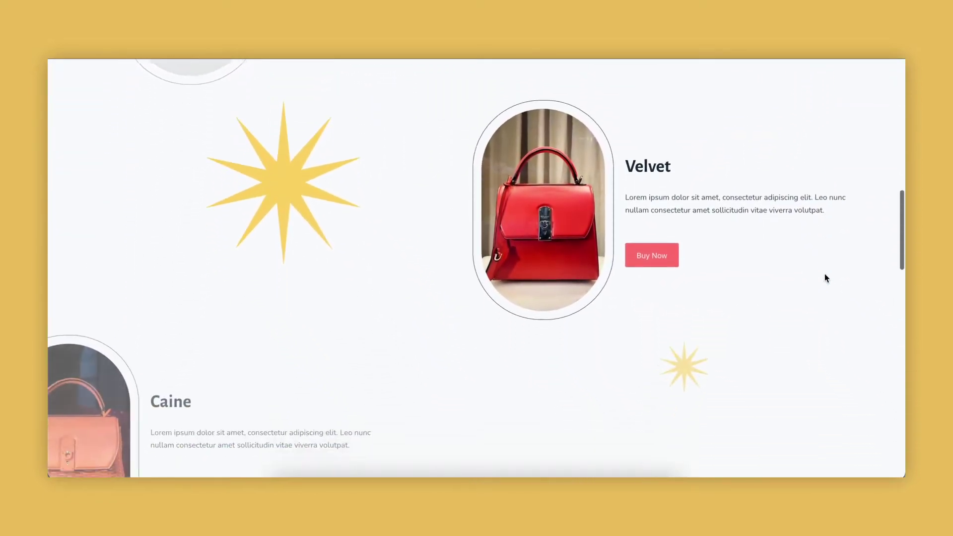
{"action": "scroll", "coordinate": [825, 278], "scroll_direction": "down", "scroll_amount": 5}
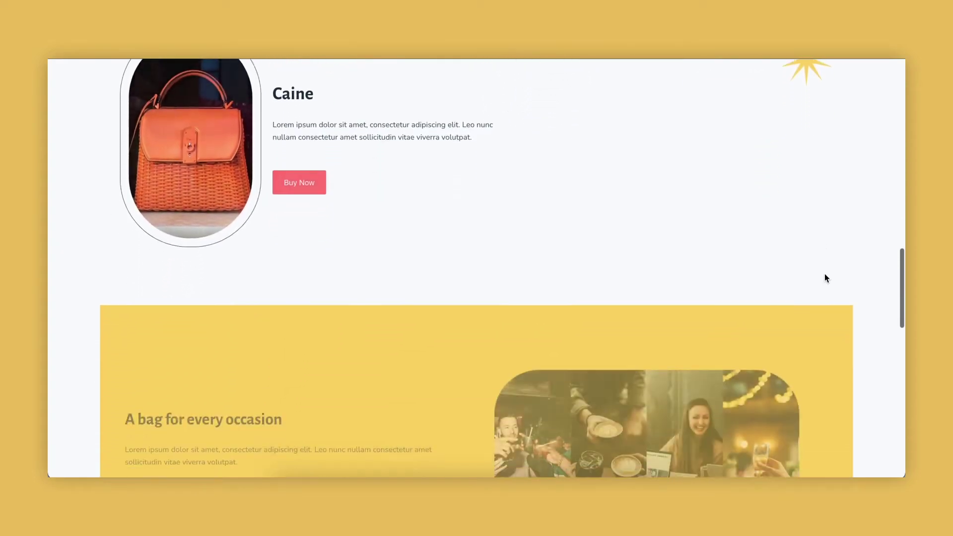
{"action": "scroll", "coordinate": [825, 277], "scroll_direction": "down", "scroll_amount": 5}
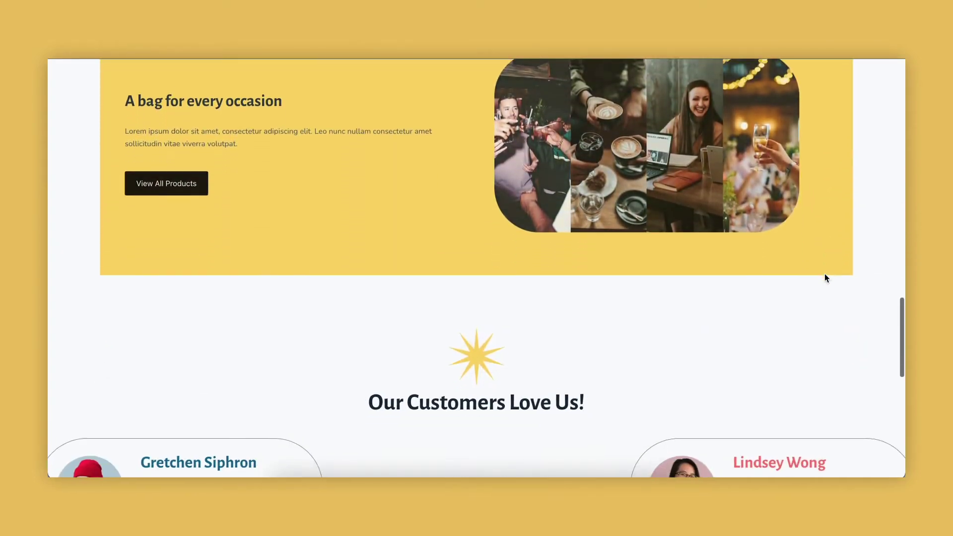
{"action": "scroll", "coordinate": [826, 278], "scroll_direction": "down", "scroll_amount": 5}
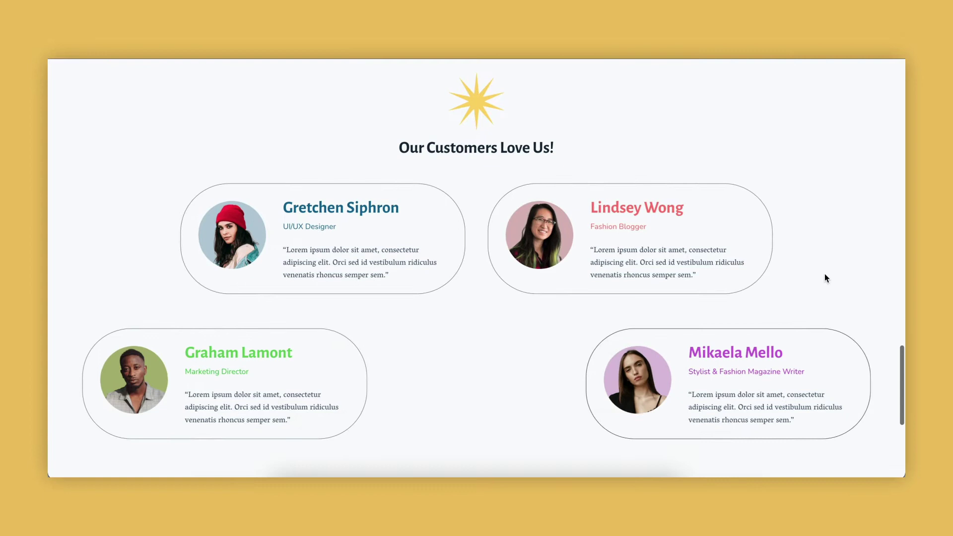
{"action": "scroll", "coordinate": [825, 274], "scroll_direction": "down", "scroll_amount": 3}
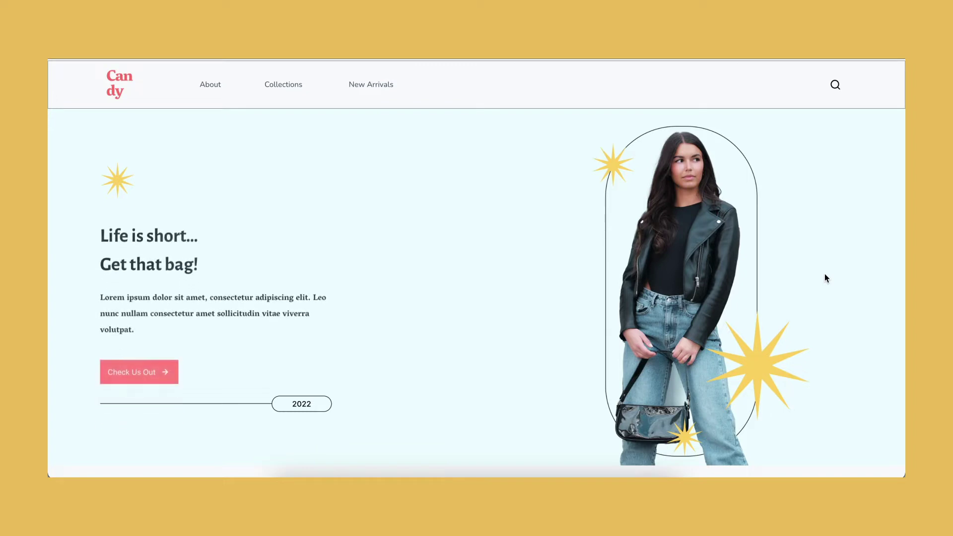
{"action": "scroll", "coordinate": [826, 274], "scroll_direction": "down", "scroll_amount": 5}
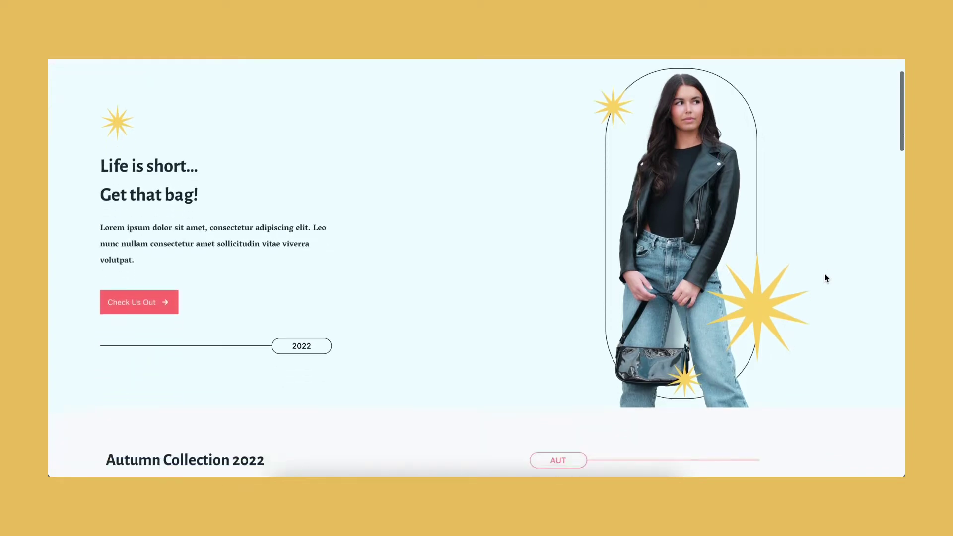
{"action": "scroll", "coordinate": [826, 274], "scroll_direction": "down", "scroll_amount": 6}
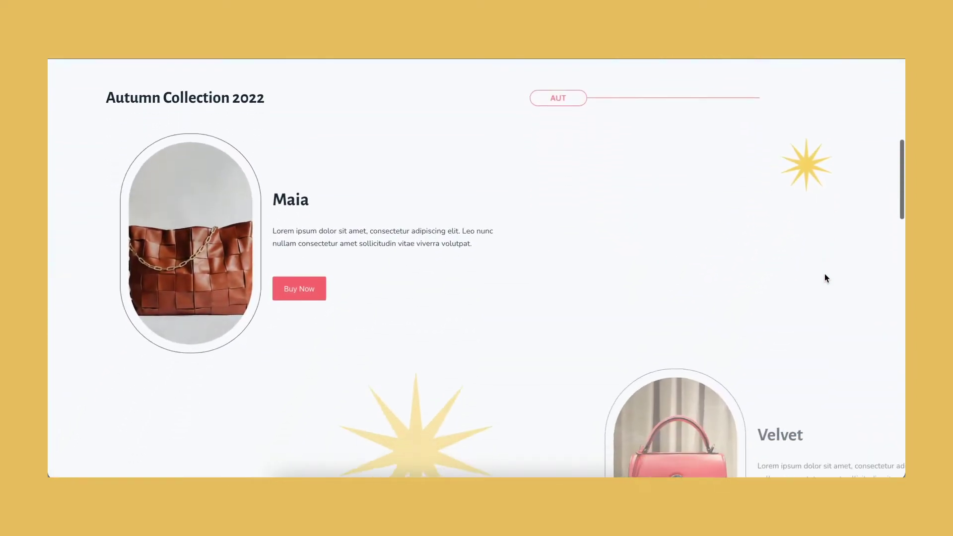
{"action": "scroll", "coordinate": [826, 277], "scroll_direction": "down", "scroll_amount": 6}
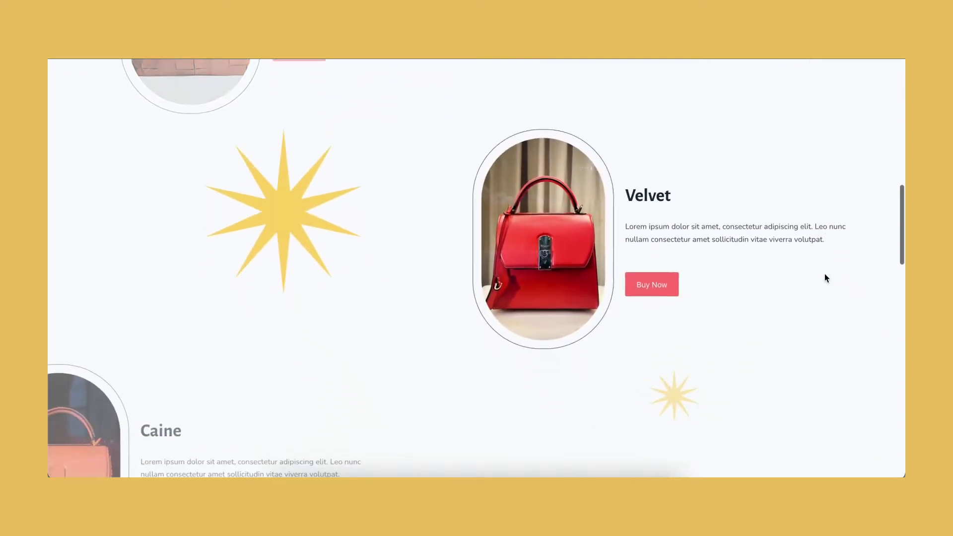
{"action": "scroll", "coordinate": [825, 277], "scroll_direction": "down", "scroll_amount": 4}
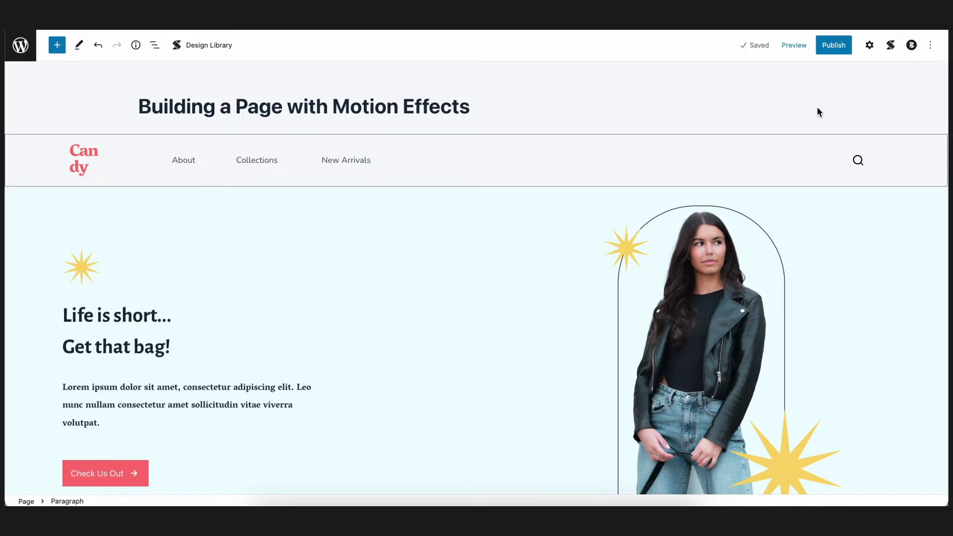
{"action": "scroll", "coordinate": [818, 108], "scroll_direction": "down", "scroll_amount": 5}
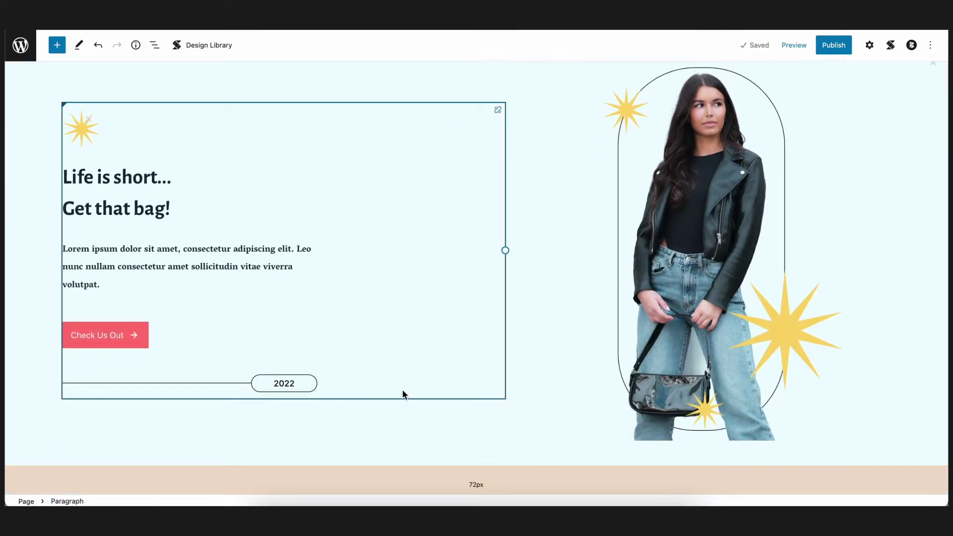
{"action": "scroll", "coordinate": [403, 390], "scroll_direction": "down", "scroll_amount": 10}
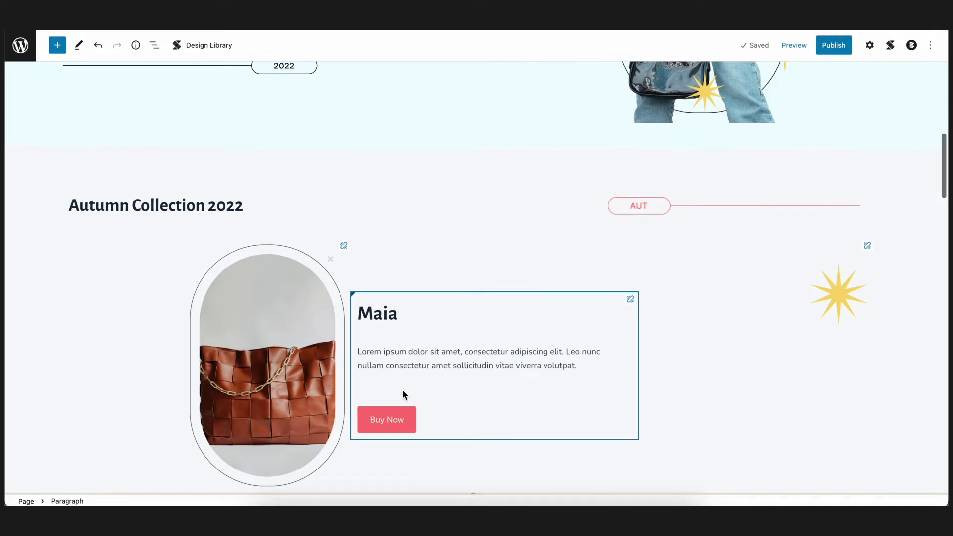
{"action": "scroll", "coordinate": [402, 389], "scroll_direction": "down", "scroll_amount": 3}
{"action": "scroll", "coordinate": [734, 352], "scroll_direction": "down", "scroll_amount": 1}
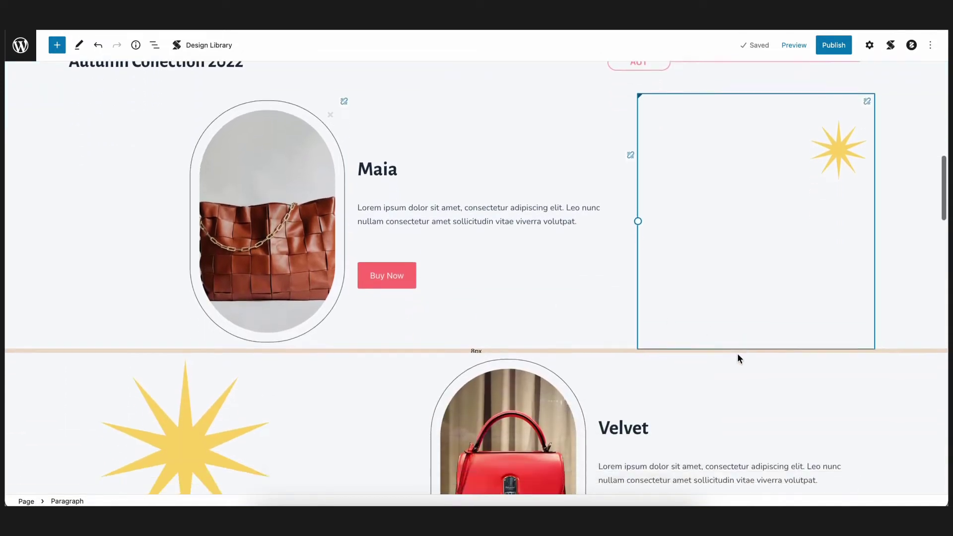
{"action": "scroll", "coordinate": [738, 353], "scroll_direction": "down", "scroll_amount": 8}
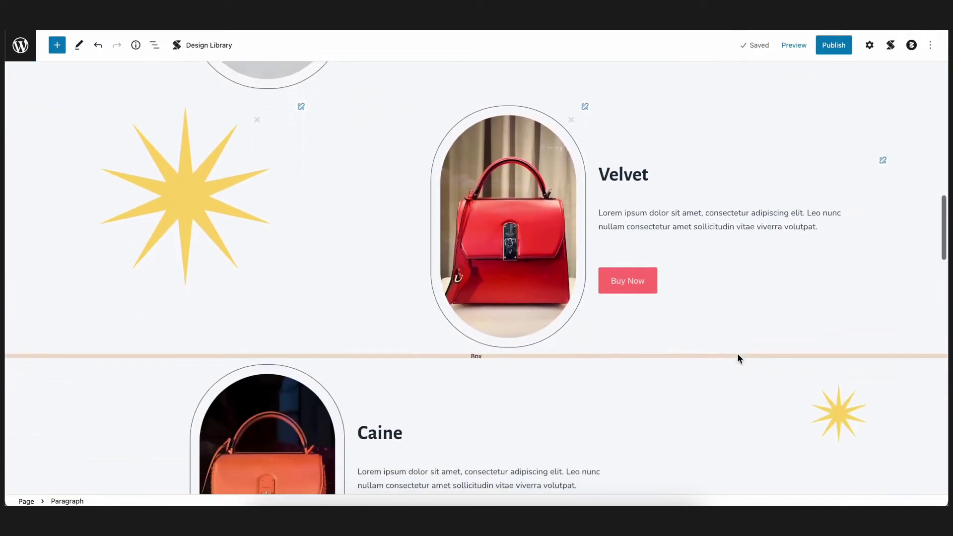
{"action": "scroll", "coordinate": [738, 356], "scroll_direction": "down", "scroll_amount": 7}
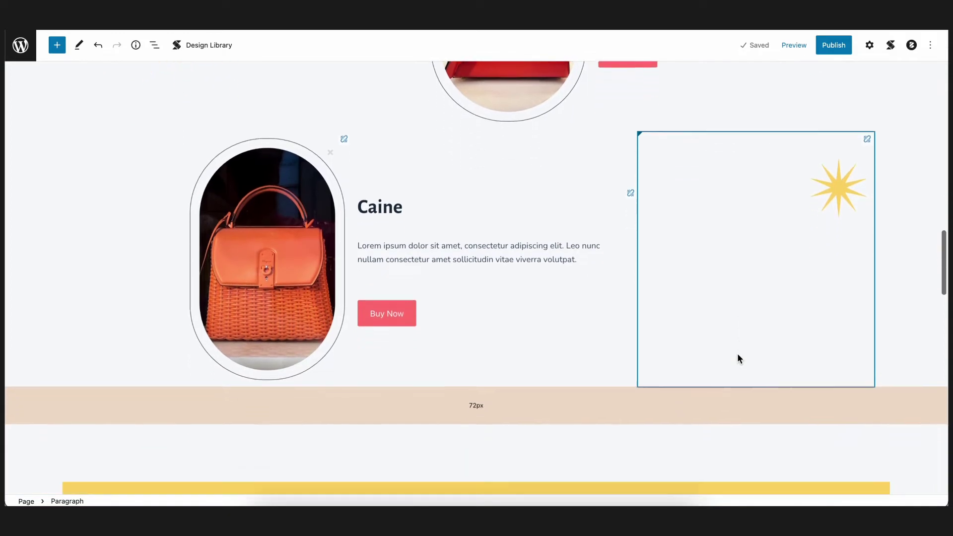
{"action": "scroll", "coordinate": [738, 355], "scroll_direction": "down", "scroll_amount": 4}
{"action": "scroll", "coordinate": [819, 324], "scroll_direction": "down", "scroll_amount": 4}
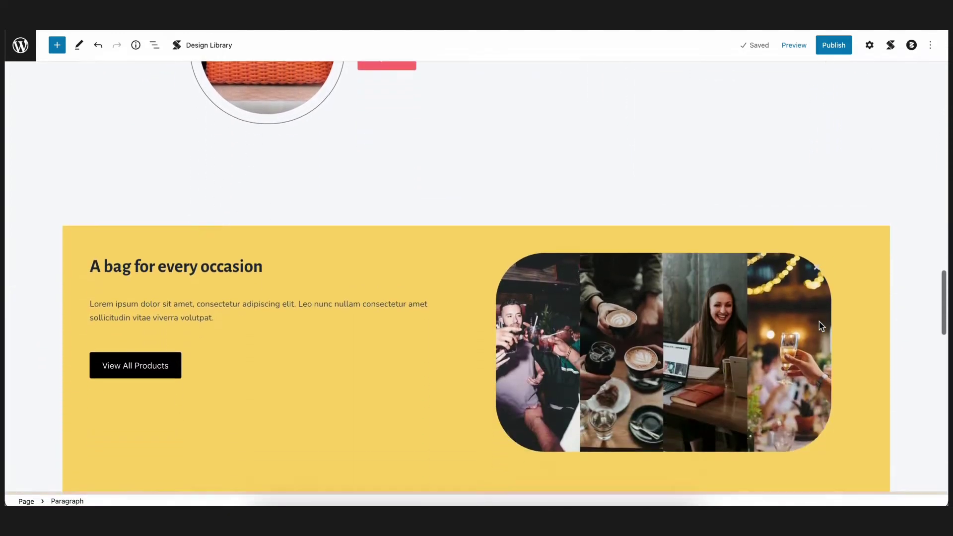
{"action": "scroll", "coordinate": [819, 322], "scroll_direction": "down", "scroll_amount": 1}
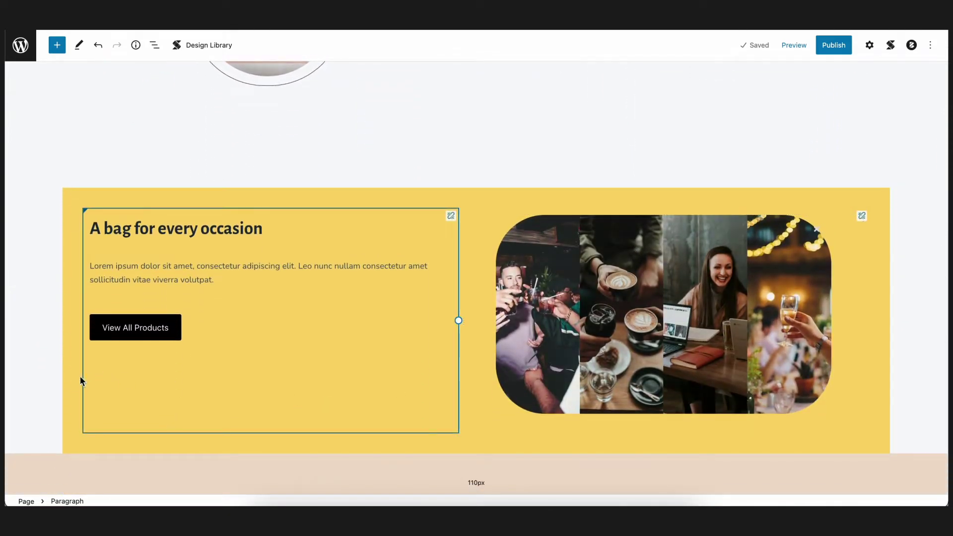
{"action": "scroll", "coordinate": [48, 382], "scroll_direction": "down", "scroll_amount": 7}
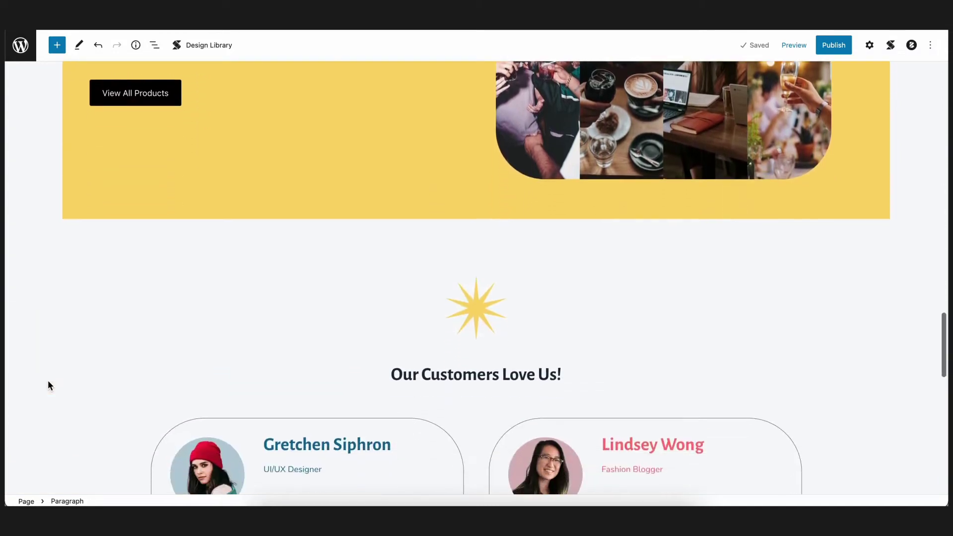
{"action": "scroll", "coordinate": [48, 380], "scroll_direction": "down", "scroll_amount": 5}
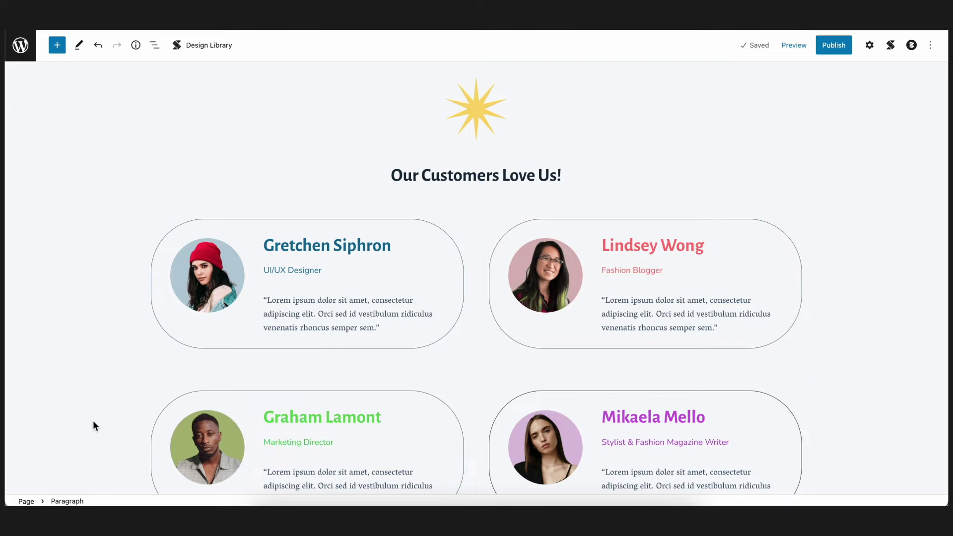
{"action": "scroll", "coordinate": [94, 423], "scroll_direction": "down", "scroll_amount": 7}
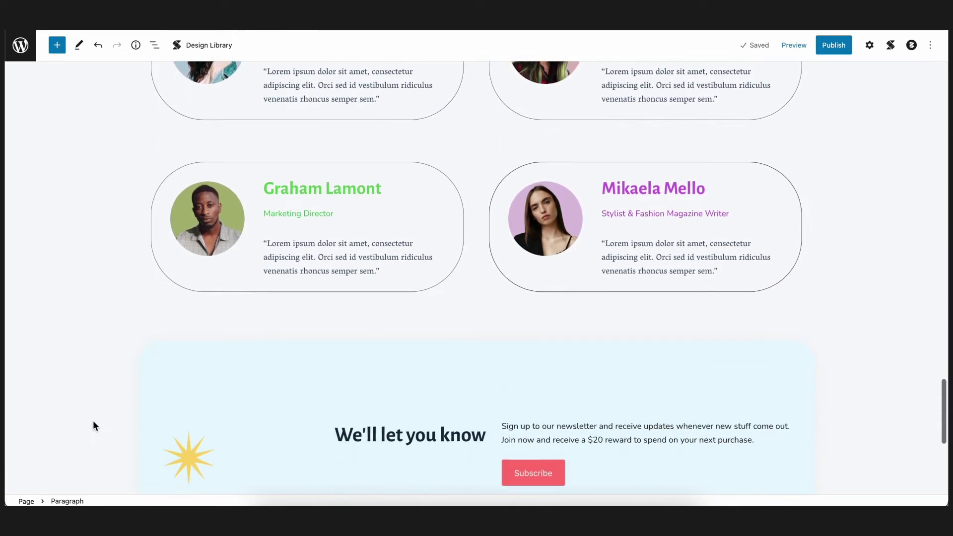
{"action": "scroll", "coordinate": [94, 421], "scroll_direction": "down", "scroll_amount": 4}
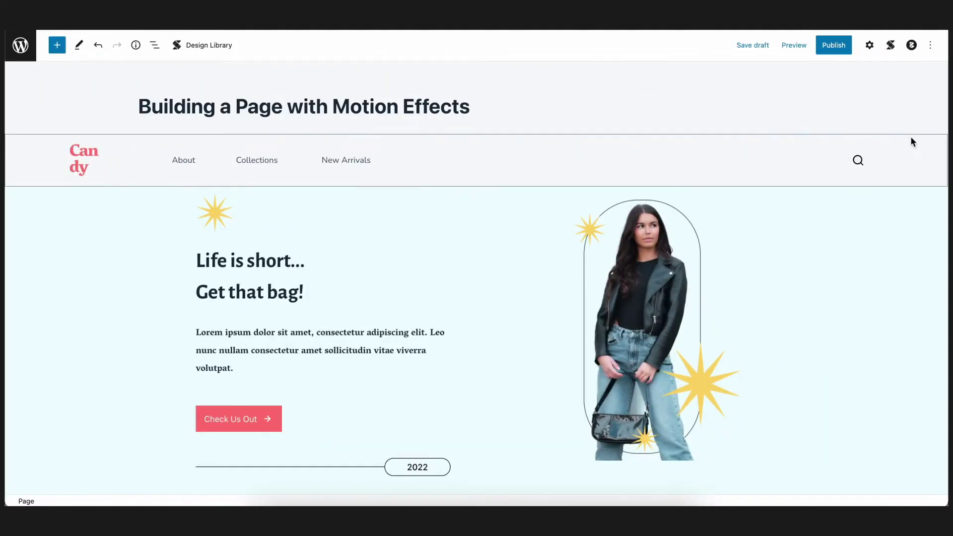
{"action": "scroll", "coordinate": [912, 139], "scroll_direction": "down", "scroll_amount": 3}
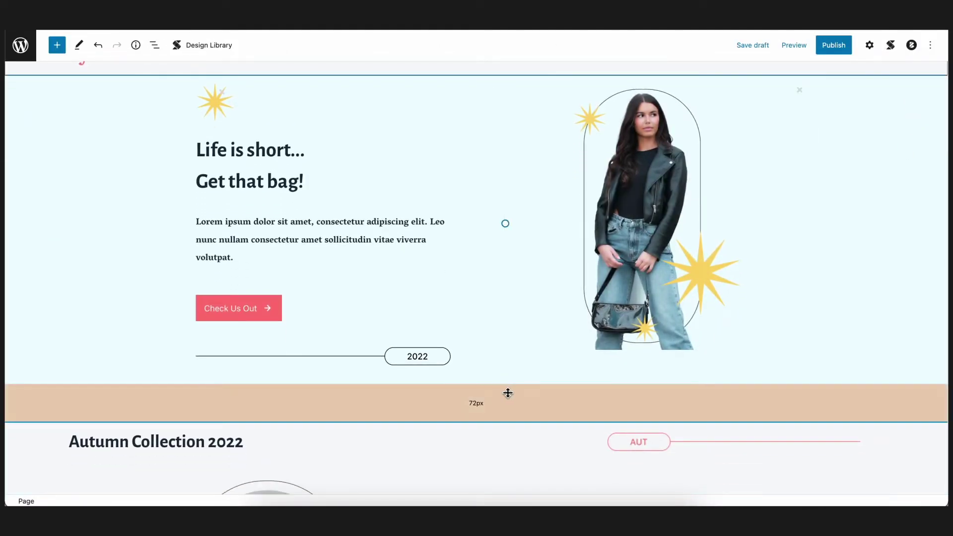
- Select the Hero block's 'Life is short... Get that bag!' heading and show its block settings
{"action": "left_click", "coordinate": [500, 400]}
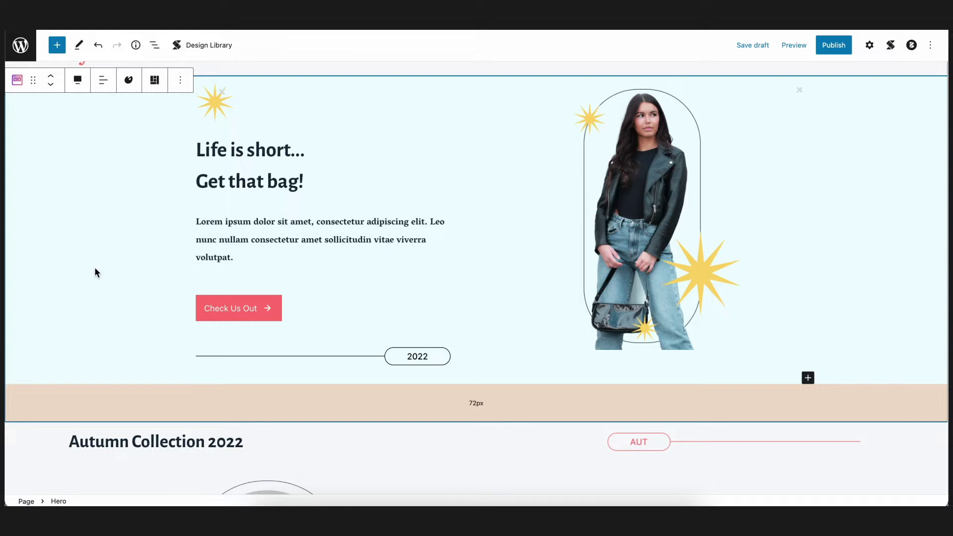
{"action": "left_click", "coordinate": [211, 200]}
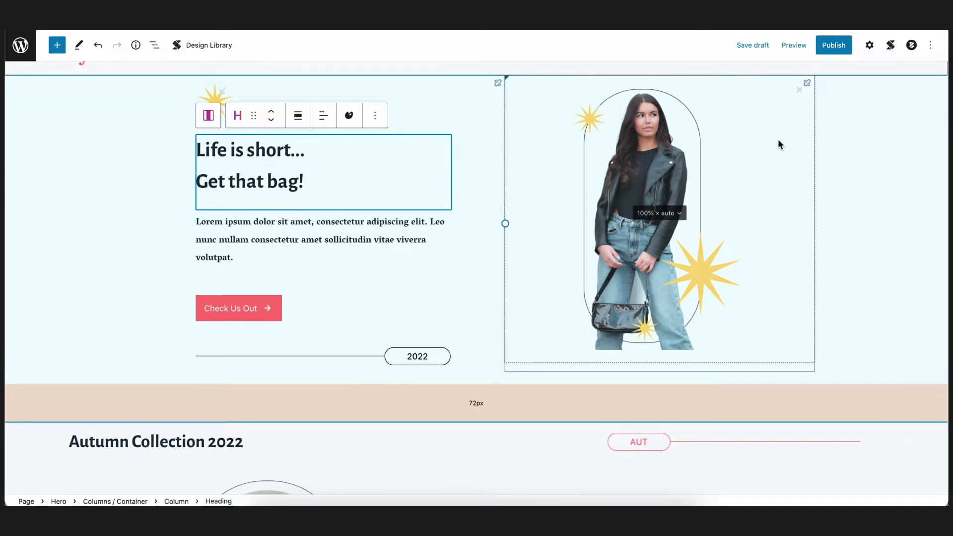
{"action": "left_click", "coordinate": [870, 46]}
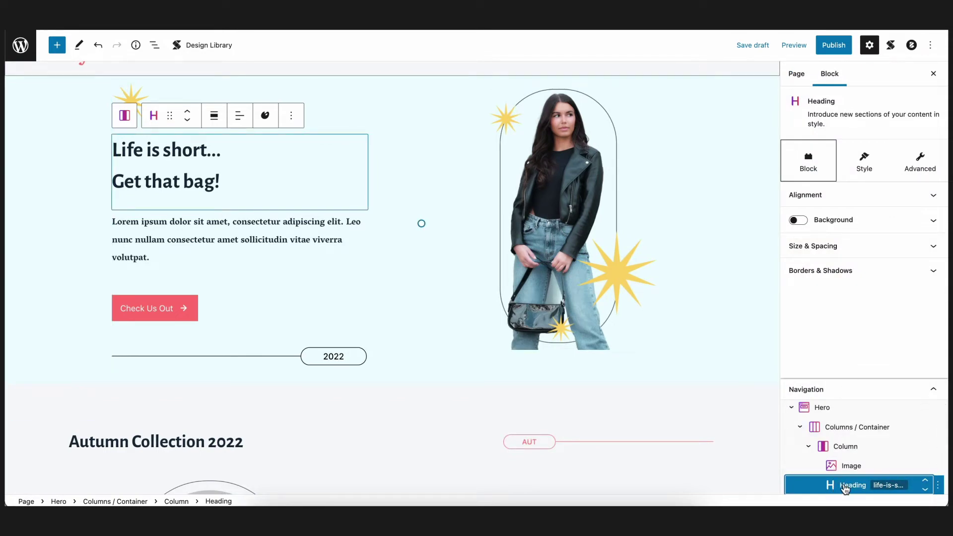
- Give the heading an Entrance Animation motion effect: vertical position 200, Slow speed, 0.7 delay
{"action": "left_click", "coordinate": [920, 171]}
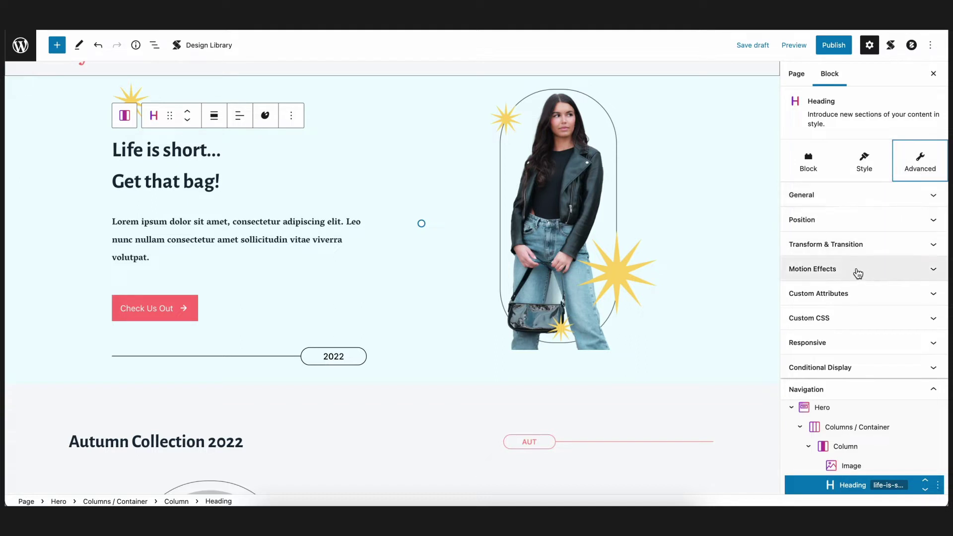
{"action": "left_click", "coordinate": [858, 272]}
{"action": "scroll", "coordinate": [858, 272], "scroll_direction": "down", "scroll_amount": 1}
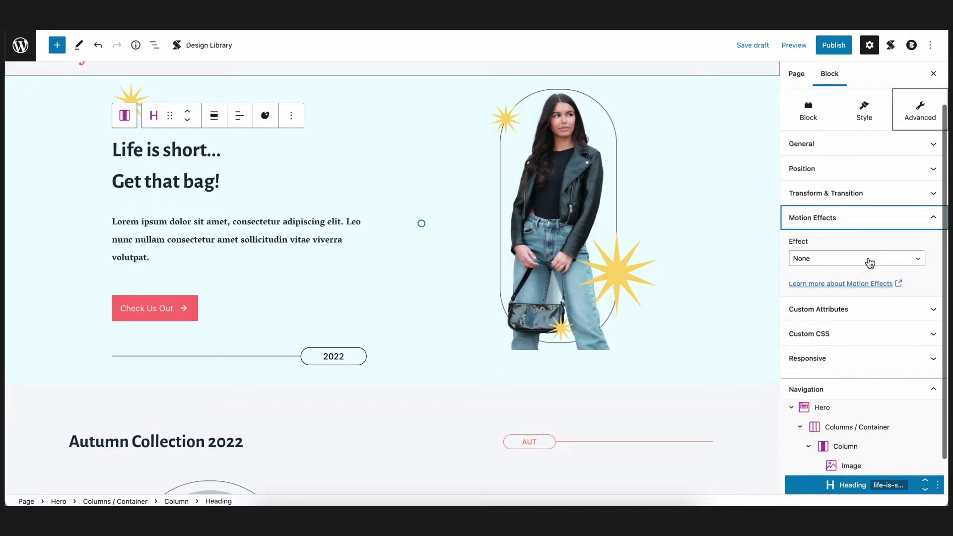
{"action": "left_click", "coordinate": [867, 264]}
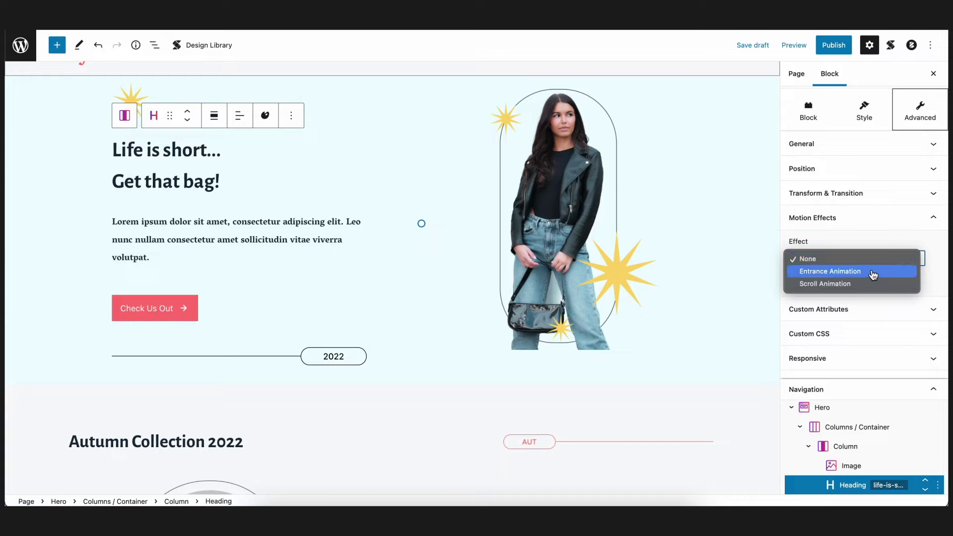
{"action": "left_click", "coordinate": [866, 274]}
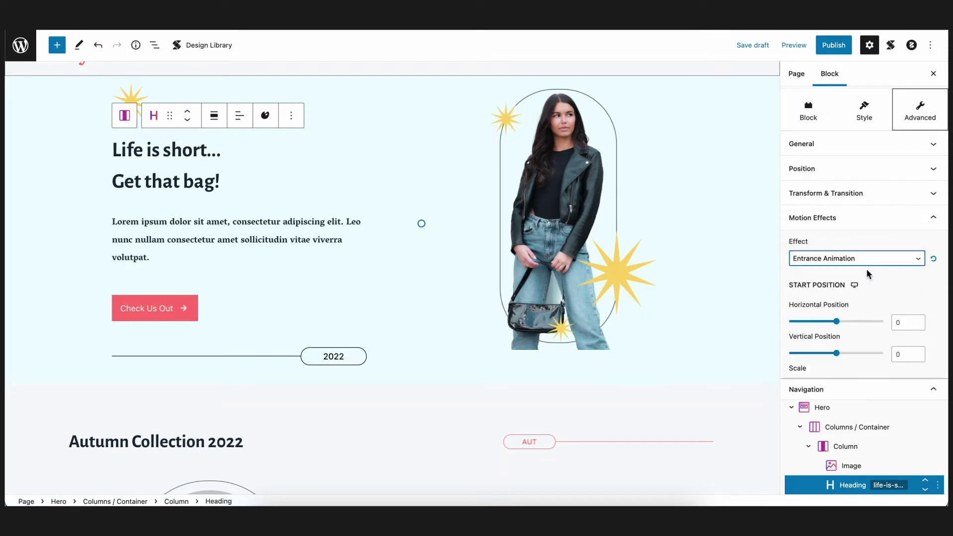
{"action": "scroll", "coordinate": [866, 269], "scroll_direction": "down", "scroll_amount": 2}
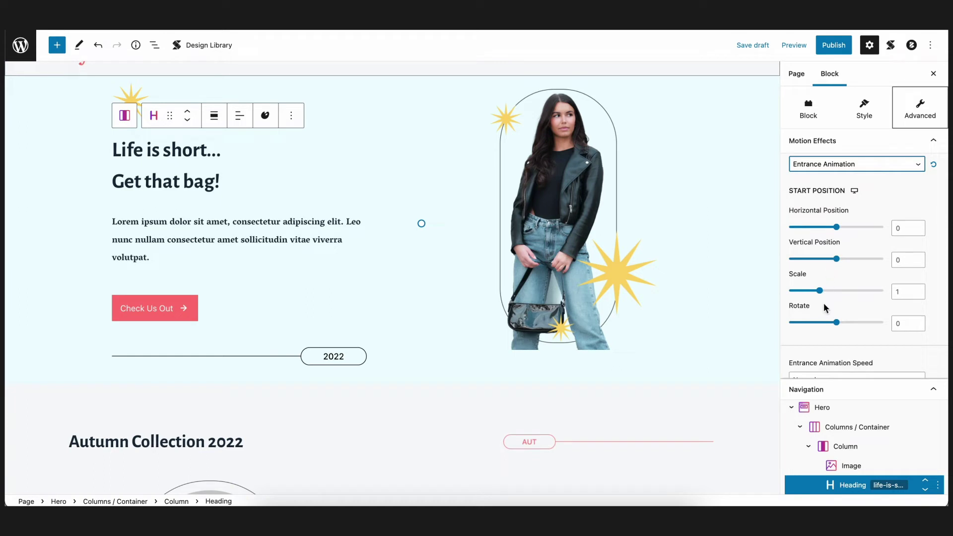
{"action": "left_click_drag", "start_coordinate": [837, 259], "coordinate": [935, 279]}
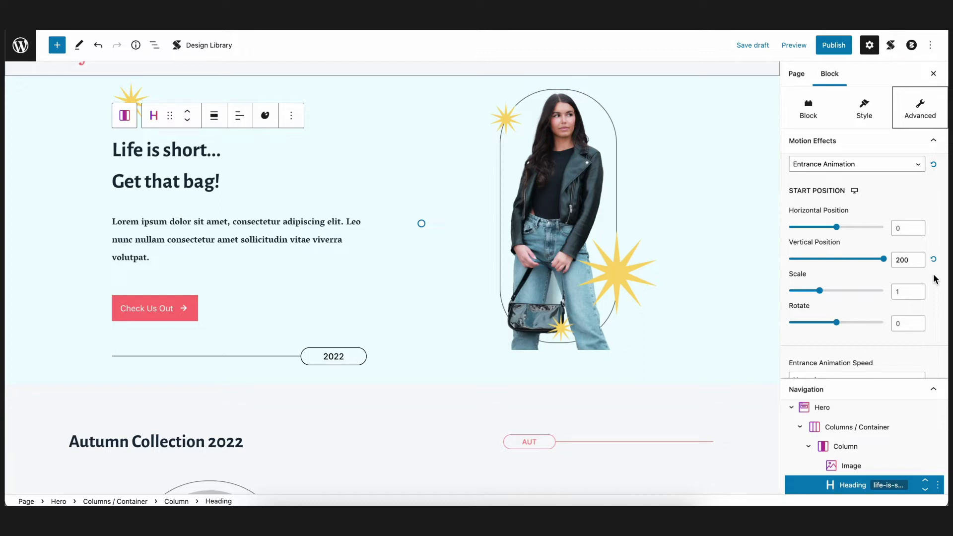
{"action": "scroll", "coordinate": [935, 279], "scroll_direction": "down", "scroll_amount": 3}
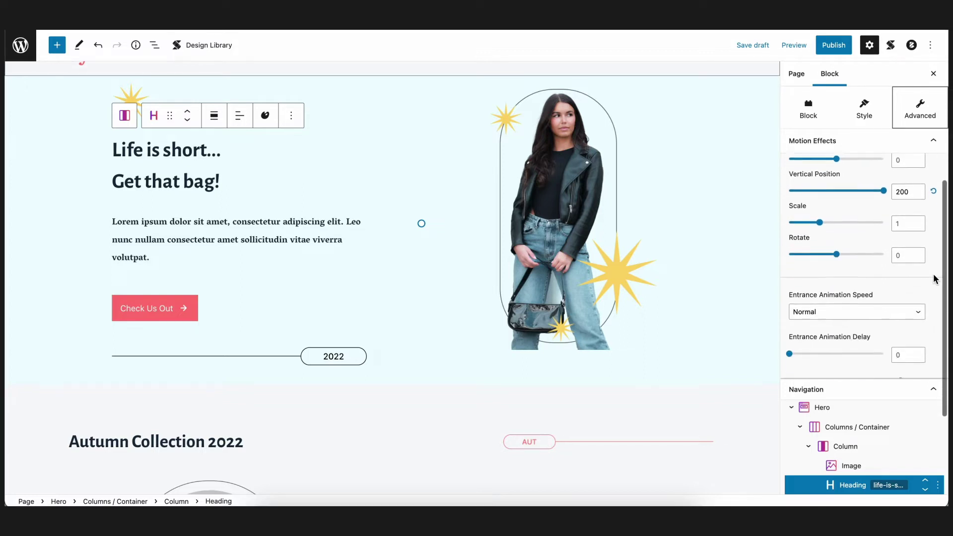
{"action": "scroll", "coordinate": [935, 279], "scroll_direction": "down", "scroll_amount": 2}
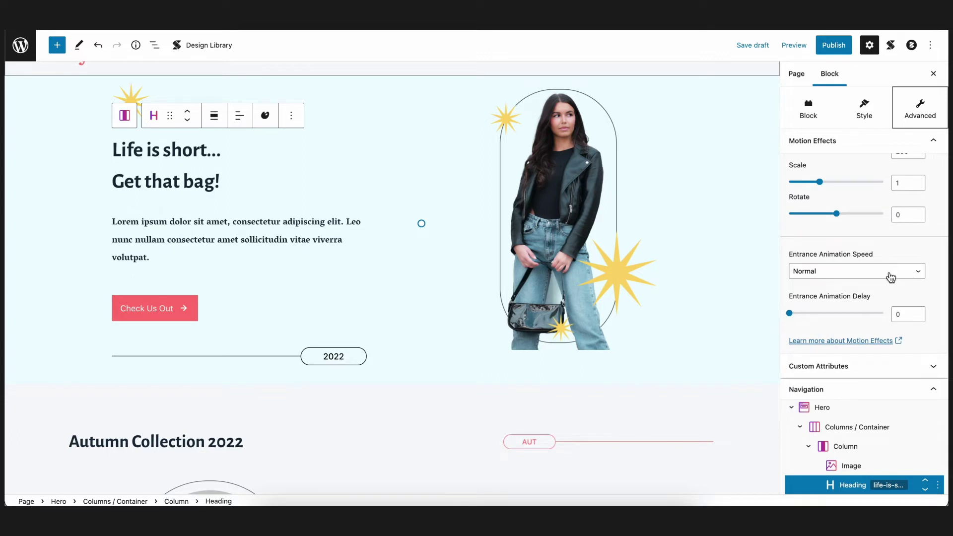
{"action": "left_click", "coordinate": [889, 277]}
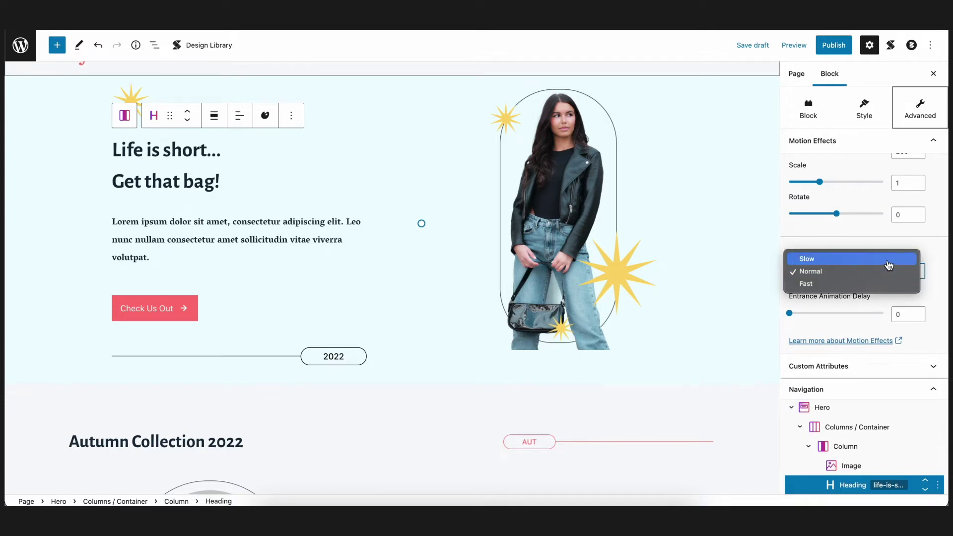
{"action": "left_click", "coordinate": [889, 265]}
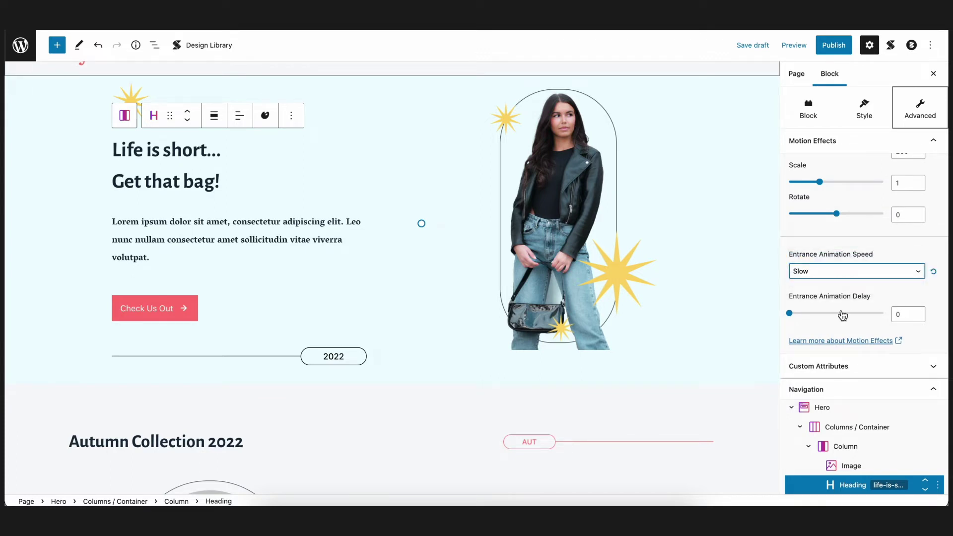
{"action": "left_click_drag", "start_coordinate": [792, 314], "coordinate": [825, 314]}
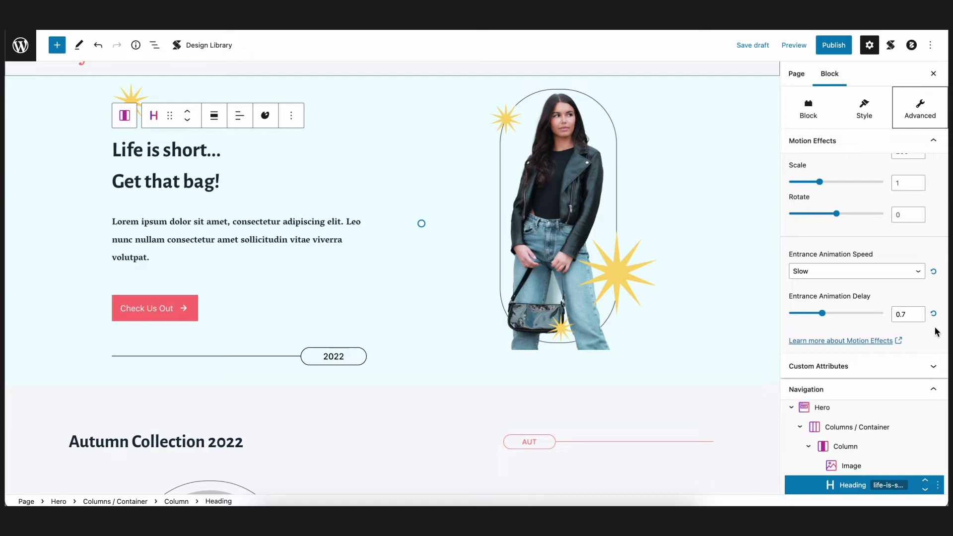
{"action": "scroll", "coordinate": [783, 268], "scroll_direction": "up", "scroll_amount": 1}
- Select the Lorem ipsum paragraph and give it an Entrance Animation motion effect
{"action": "left_click", "coordinate": [933, 73]}
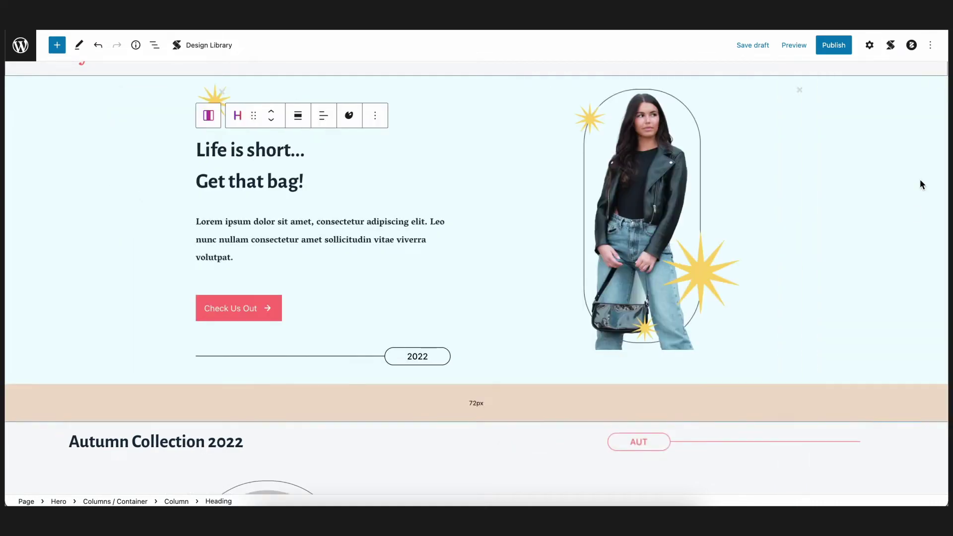
{"action": "left_click", "coordinate": [919, 185]}
{"action": "left_click", "coordinate": [870, 45]}
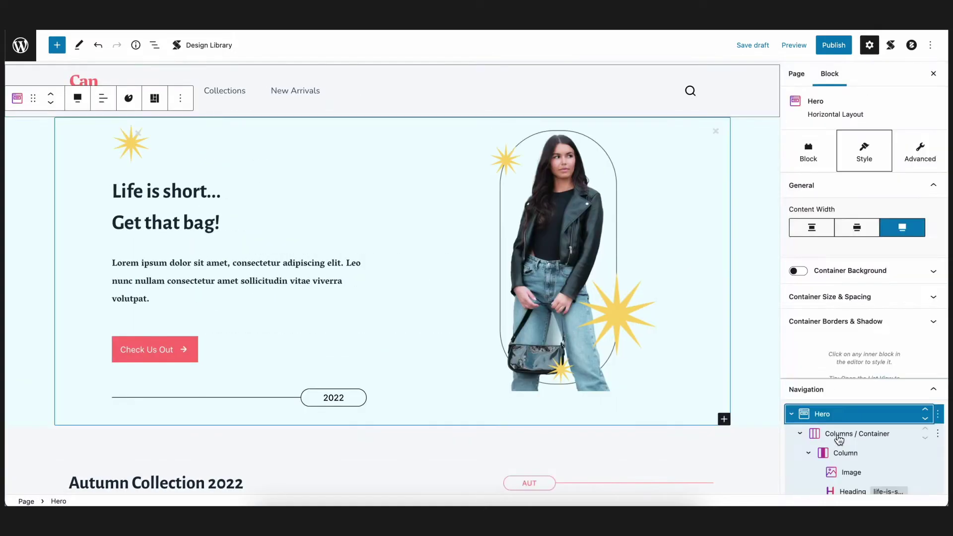
{"action": "scroll", "coordinate": [839, 440], "scroll_direction": "down", "scroll_amount": 2}
{"action": "left_click", "coordinate": [853, 447]}
{"action": "left_click", "coordinate": [920, 160]}
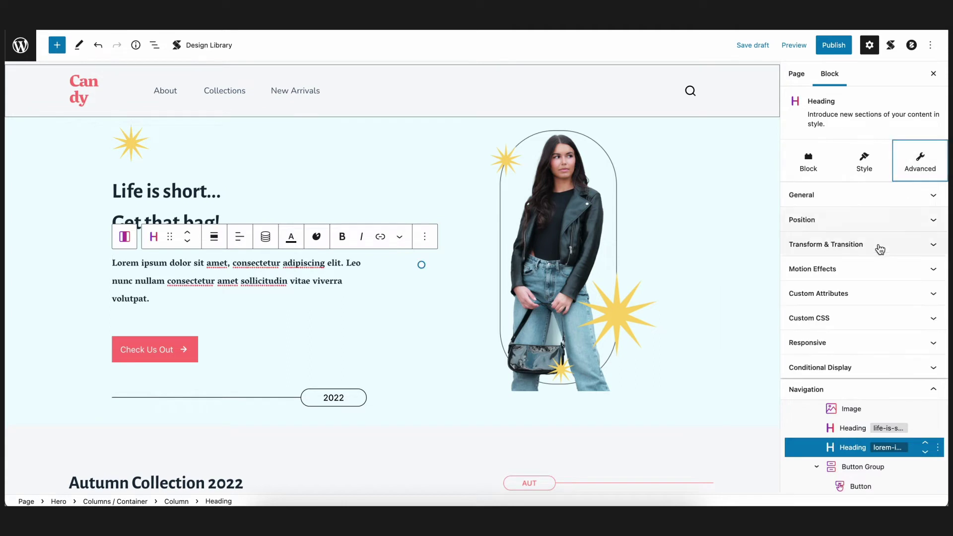
{"action": "left_click", "coordinate": [844, 268]}
{"action": "left_click", "coordinate": [844, 308]}
{"action": "left_click", "coordinate": [834, 321]}
- Set the paragraph's entrance to vertical position 200, Slow speed and 0.7 delay
{"action": "scroll", "coordinate": [854, 298], "scroll_direction": "down", "scroll_amount": 2}
{"action": "left_click_drag", "start_coordinate": [837, 291], "coordinate": [883, 292]}
{"action": "scroll", "coordinate": [855, 310], "scroll_direction": "down", "scroll_amount": 1}
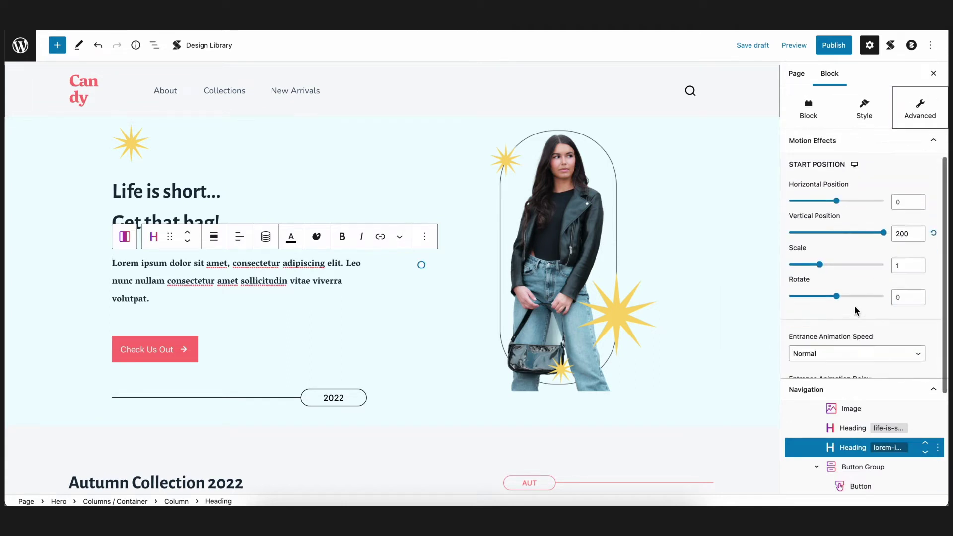
{"action": "scroll", "coordinate": [855, 311], "scroll_direction": "down", "scroll_amount": 2}
{"action": "left_click", "coordinate": [854, 295]}
{"action": "left_click", "coordinate": [824, 277]}
{"action": "left_click_drag", "start_coordinate": [790, 336], "coordinate": [824, 340]}
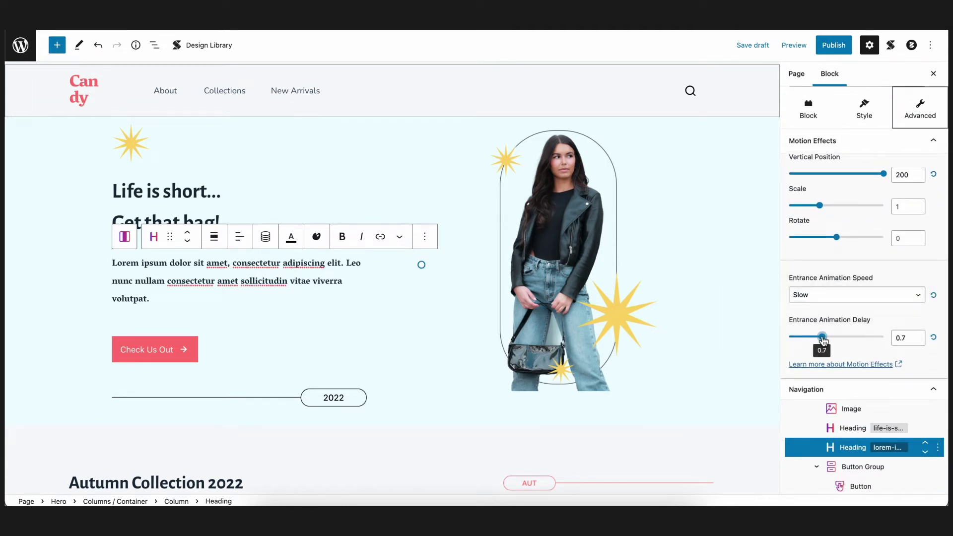
{"action": "scroll", "coordinate": [930, 308], "scroll_direction": "down", "scroll_amount": 1}
- Give the 'Check Us Out' button the same Slow entrance from vertical 200 with 0.7 delay
{"action": "left_click", "coordinate": [855, 486]}
{"action": "left_click", "coordinate": [916, 157]}
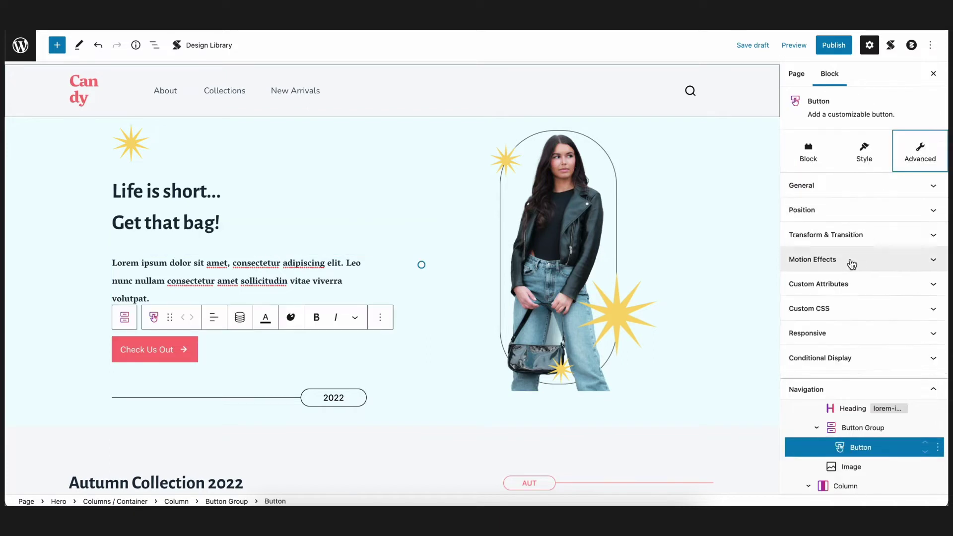
{"action": "left_click", "coordinate": [852, 263]}
{"action": "left_click", "coordinate": [854, 221]}
{"action": "left_click", "coordinate": [830, 236]}
{"action": "scroll", "coordinate": [839, 248], "scroll_direction": "down", "scroll_amount": 2}
{"action": "left_click_drag", "start_coordinate": [839, 261], "coordinate": [883, 262]}
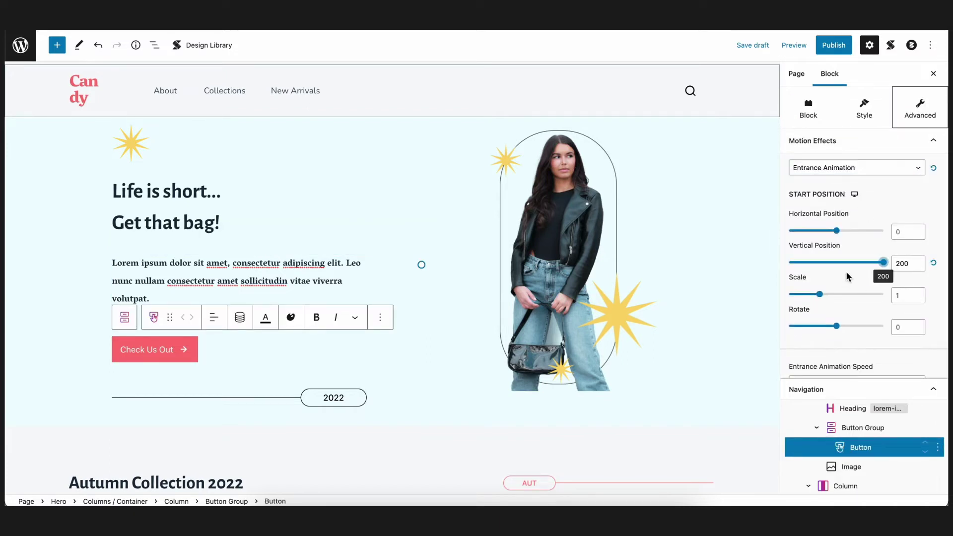
{"action": "scroll", "coordinate": [846, 271], "scroll_direction": "down", "scroll_amount": 2}
{"action": "left_click", "coordinate": [844, 277]}
{"action": "left_click", "coordinate": [820, 290]}
{"action": "left_click_drag", "start_coordinate": [794, 319], "coordinate": [823, 318]}
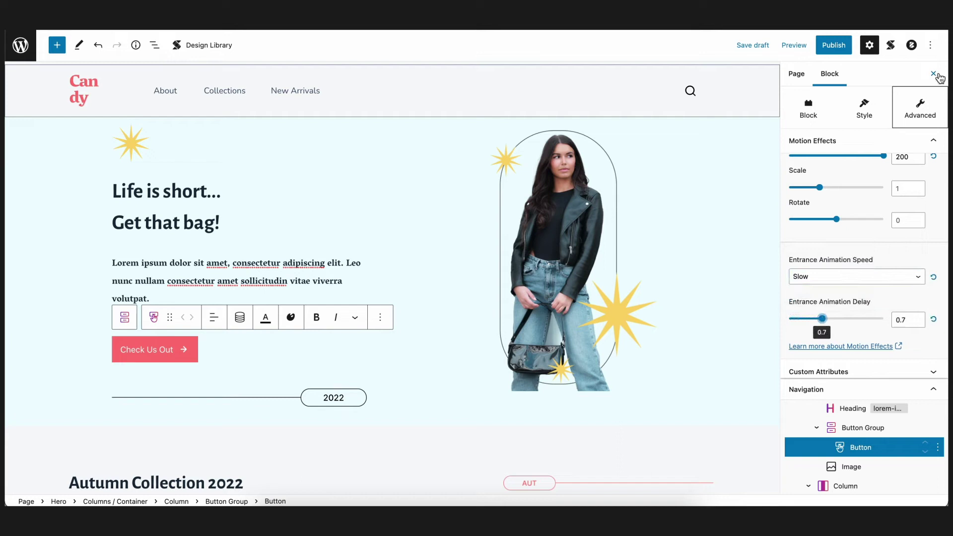
{"action": "left_click", "coordinate": [934, 75]}
{"action": "left_click", "coordinate": [902, 312]}
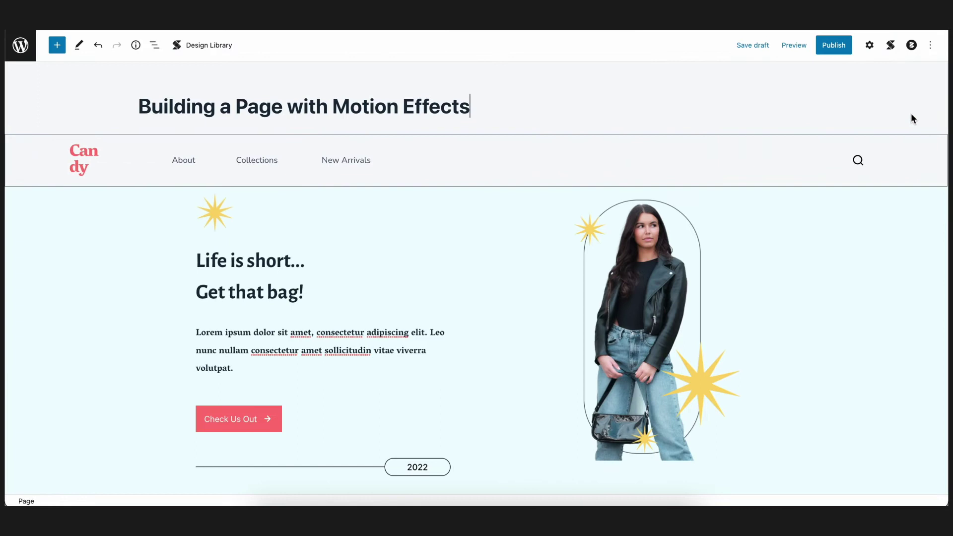
- Scroll down to the Autumn Collection 2022 section and select the Maia item's text column
{"action": "scroll", "coordinate": [910, 113], "scroll_direction": "down", "scroll_amount": 3}
{"action": "scroll", "coordinate": [912, 115], "scroll_direction": "down", "scroll_amount": 6}
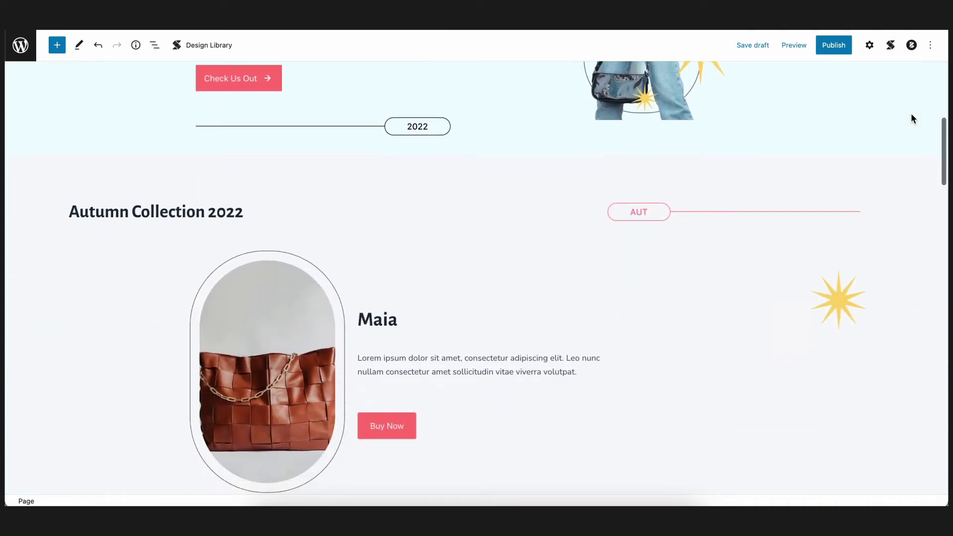
{"action": "left_click", "coordinate": [593, 284]}
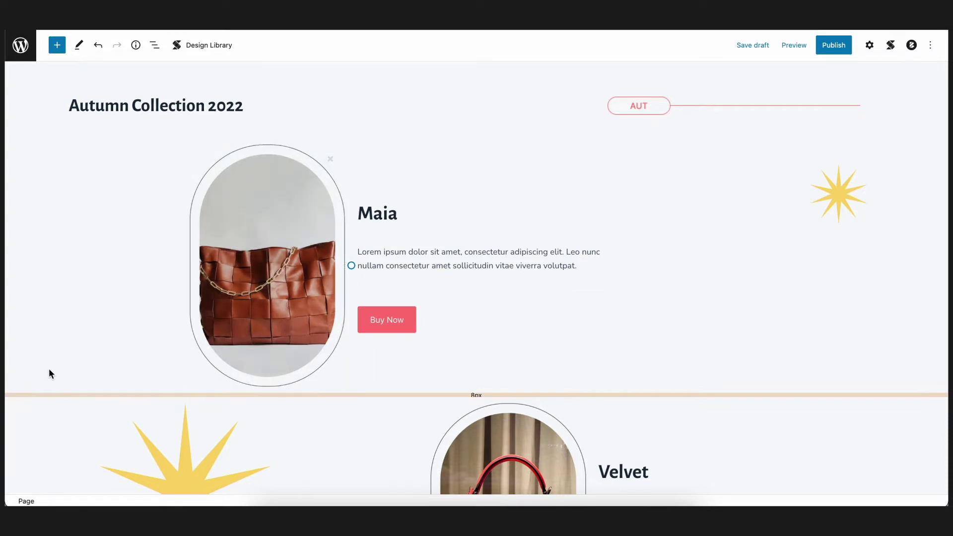
{"action": "scroll", "coordinate": [36, 373], "scroll_direction": "down", "scroll_amount": 1}
{"action": "scroll", "coordinate": [36, 371], "scroll_direction": "down", "scroll_amount": 8}
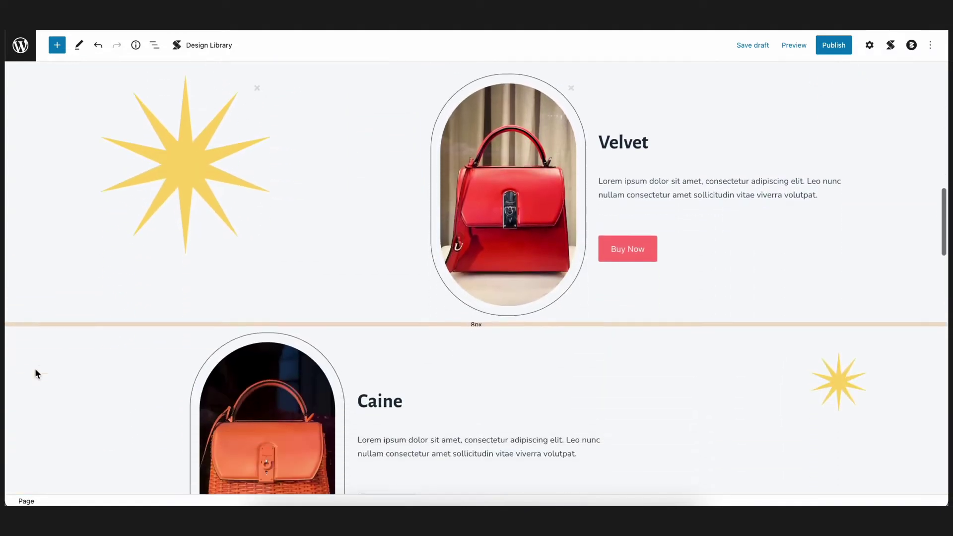
{"action": "scroll", "coordinate": [35, 373], "scroll_direction": "up", "scroll_amount": 4}
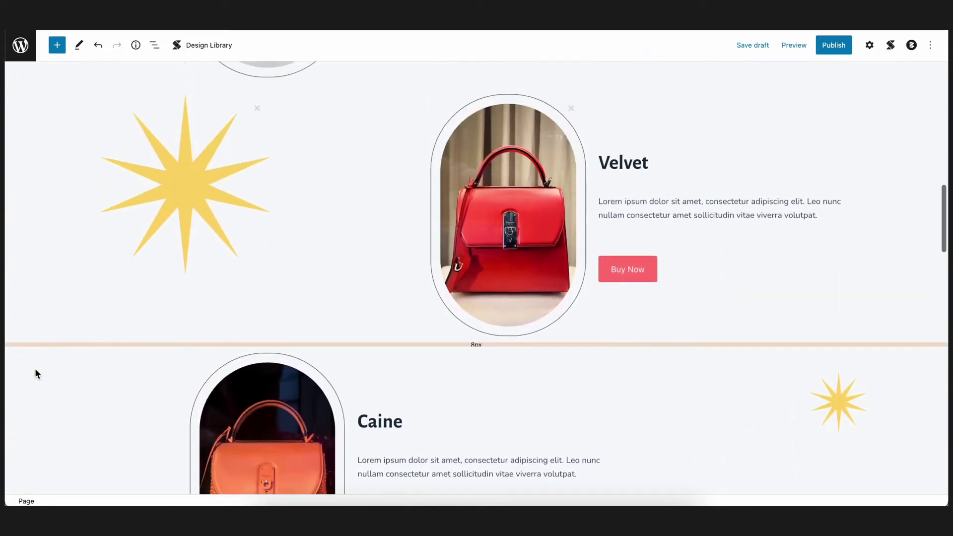
{"action": "scroll", "coordinate": [35, 374], "scroll_direction": "up", "scroll_amount": 5}
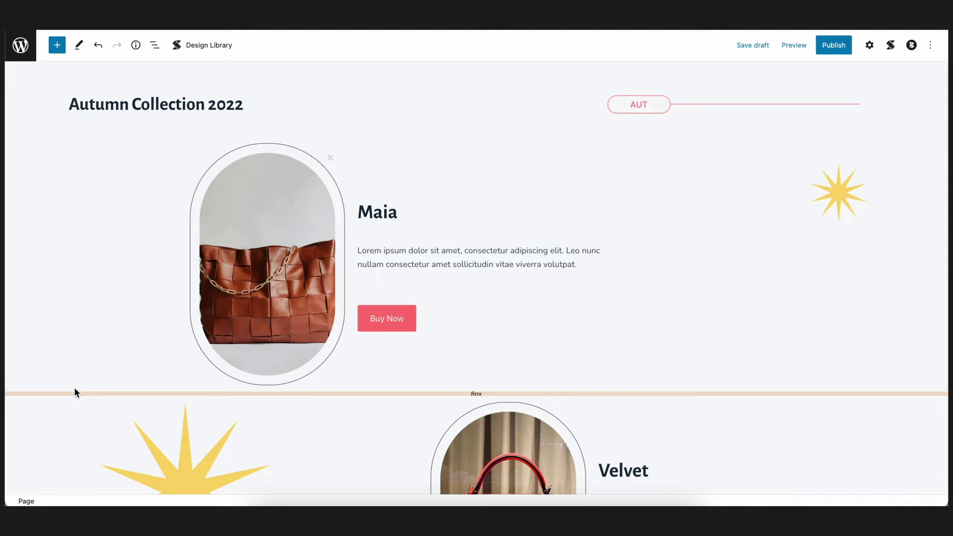
- Select the Maia row's columns container and give it a Scroll Animation motion effect
{"action": "left_click", "coordinate": [73, 394]}
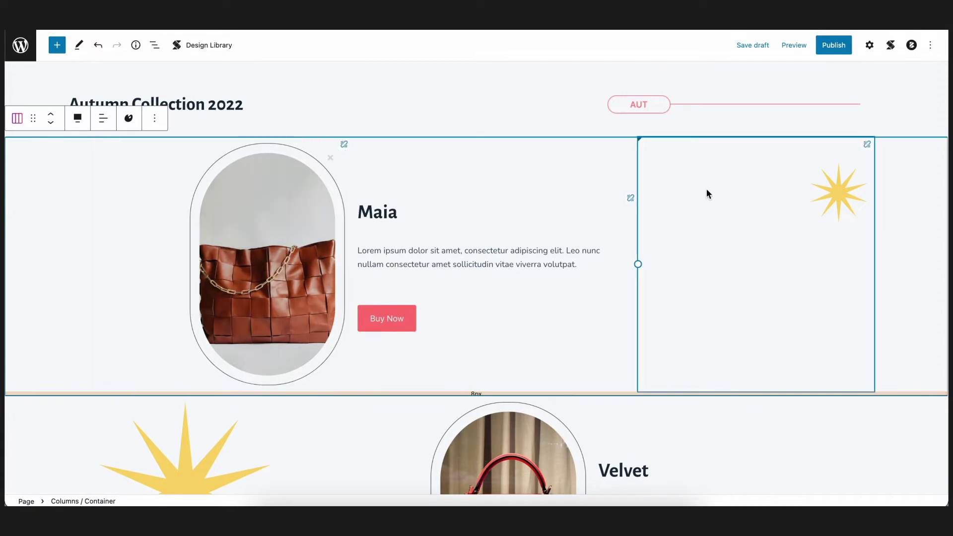
{"action": "left_click", "coordinate": [870, 49]}
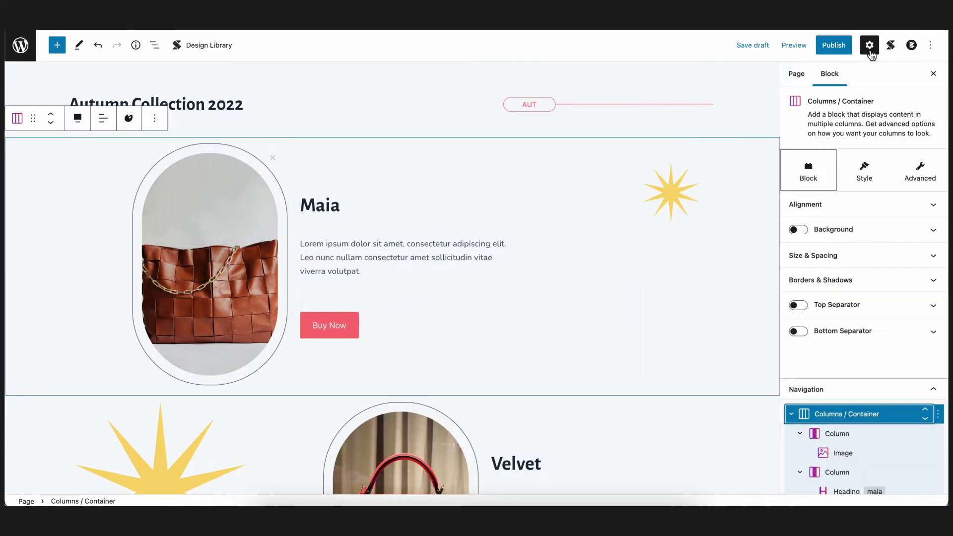
{"action": "left_click", "coordinate": [927, 174]}
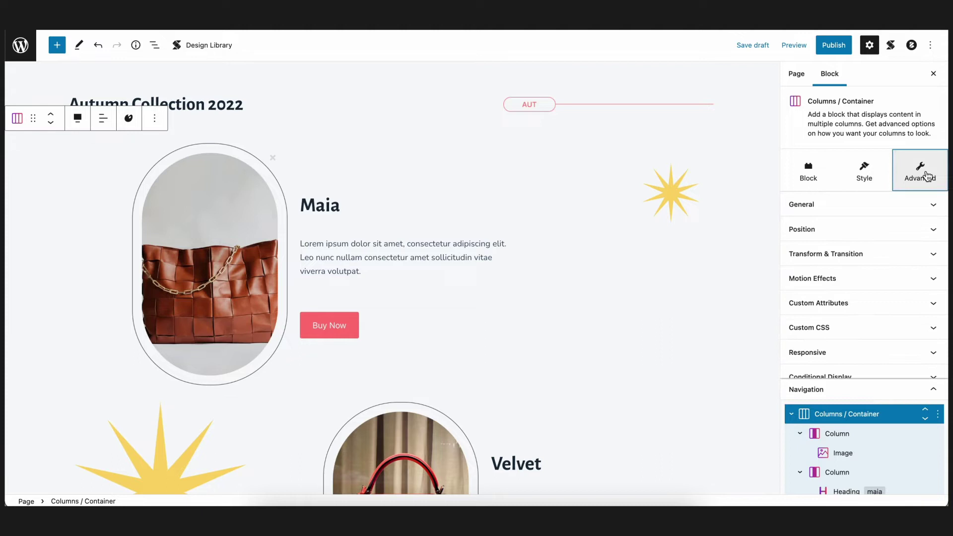
{"action": "left_click", "coordinate": [871, 279]}
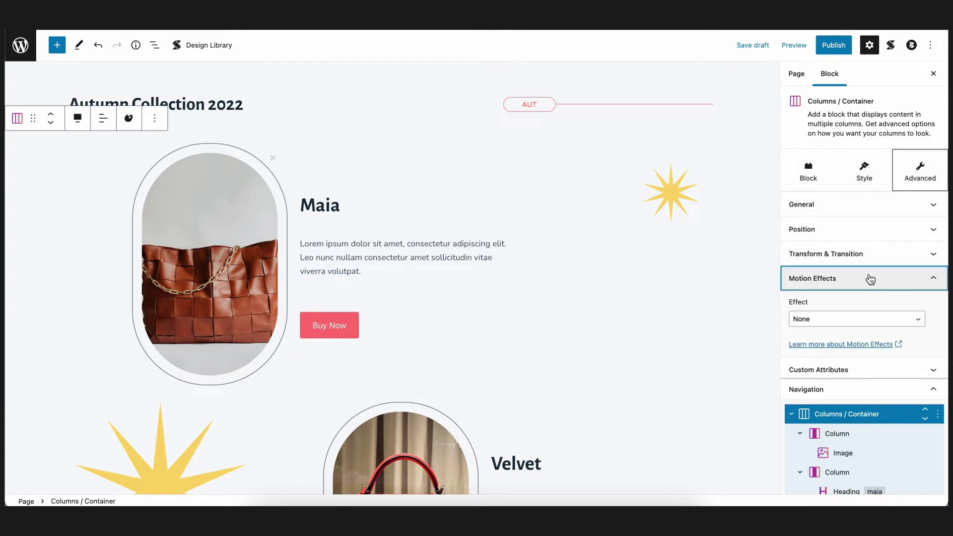
{"action": "left_click", "coordinate": [888, 245]}
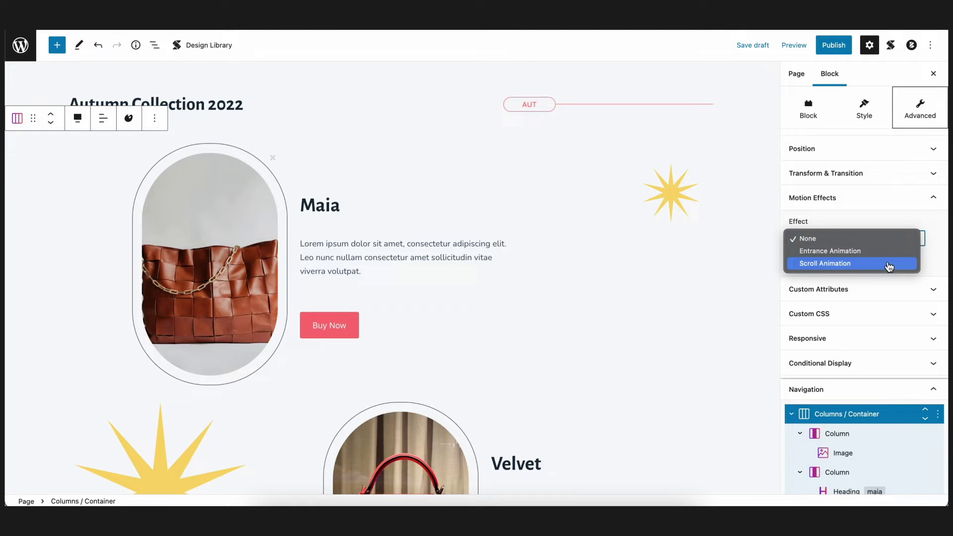
{"action": "left_click", "coordinate": [886, 268]}
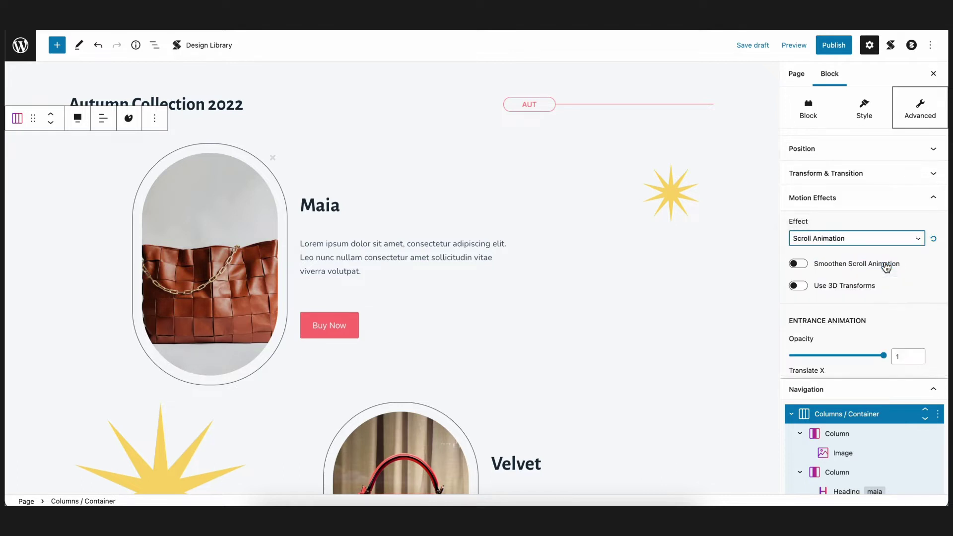
{"action": "scroll", "coordinate": [887, 267], "scroll_direction": "down", "scroll_amount": 3}
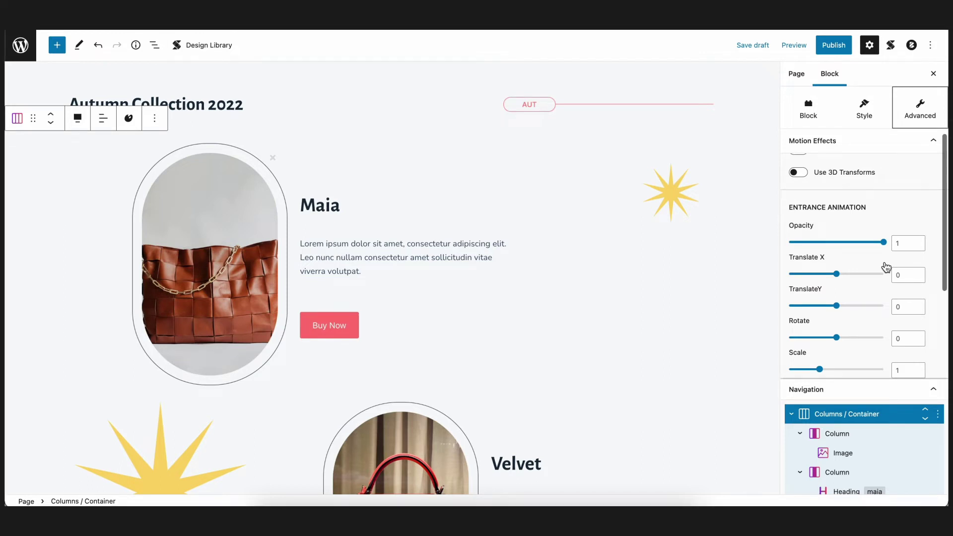
{"action": "scroll", "coordinate": [886, 267], "scroll_direction": "up", "scroll_amount": 1}
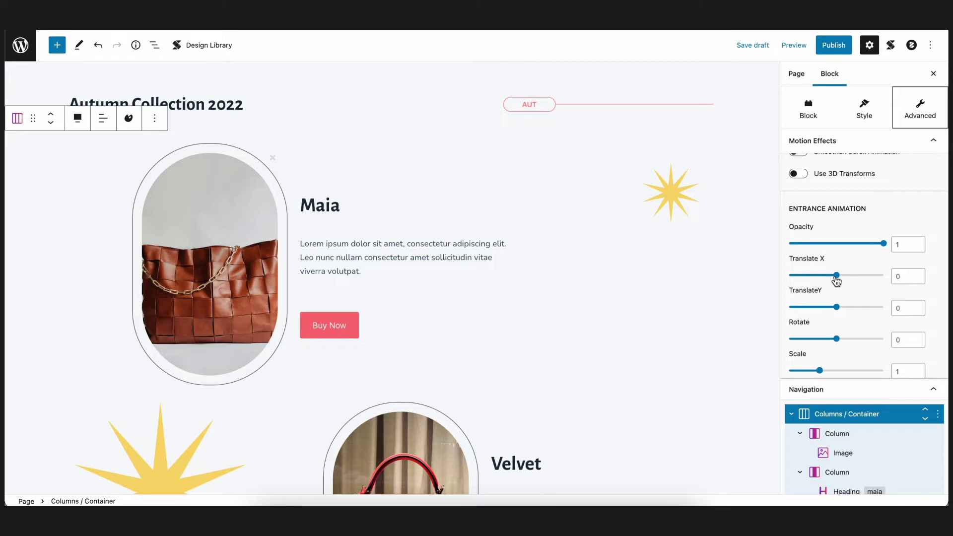
- Set the Maia scroll animation to Translate X -300 and opacity 0.5, with smoothing enabled
{"action": "left_click_drag", "start_coordinate": [836, 278], "coordinate": [786, 281]}
{"action": "left_click_drag", "start_coordinate": [884, 244], "coordinate": [840, 244]}
{"action": "scroll", "coordinate": [921, 214], "scroll_direction": "down", "scroll_amount": 2}
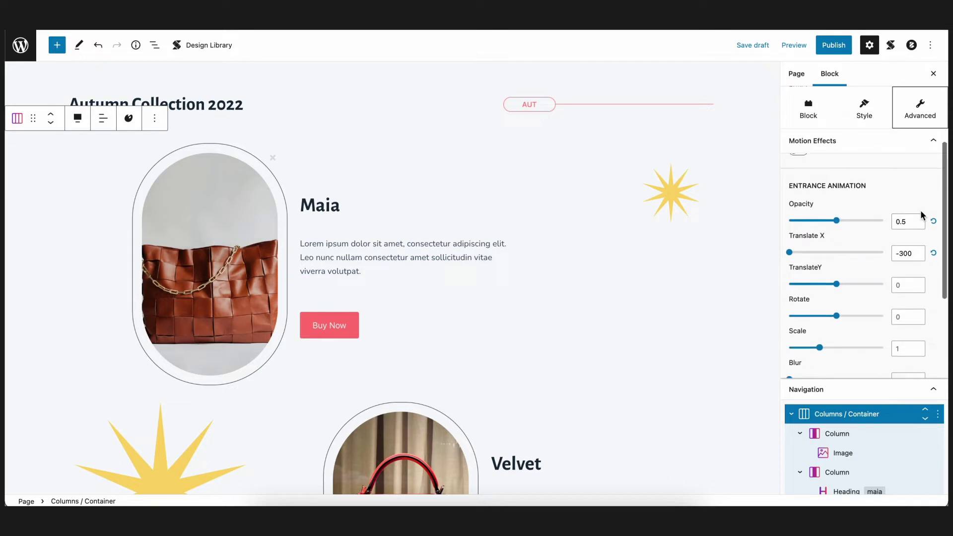
{"action": "scroll", "coordinate": [920, 210], "scroll_direction": "up", "scroll_amount": 5}
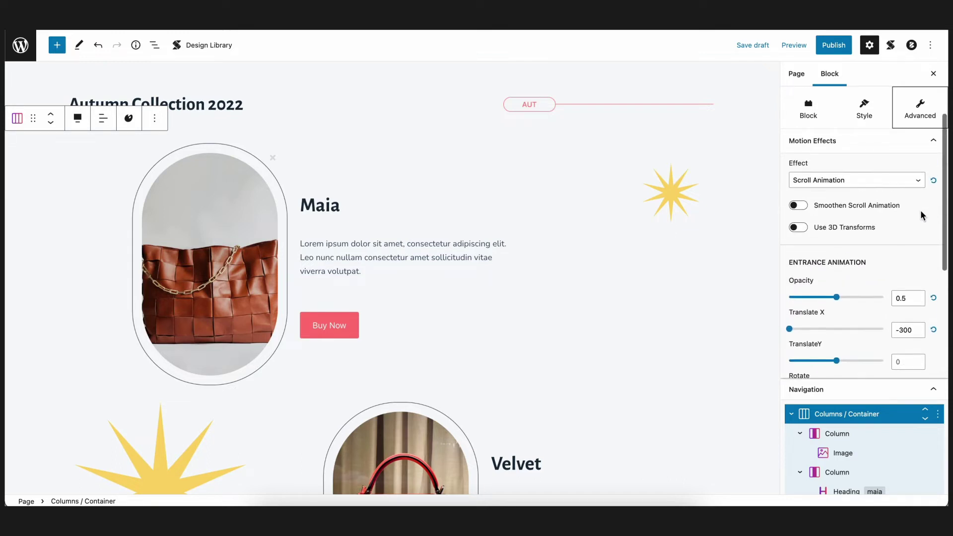
{"action": "left_click", "coordinate": [797, 208]}
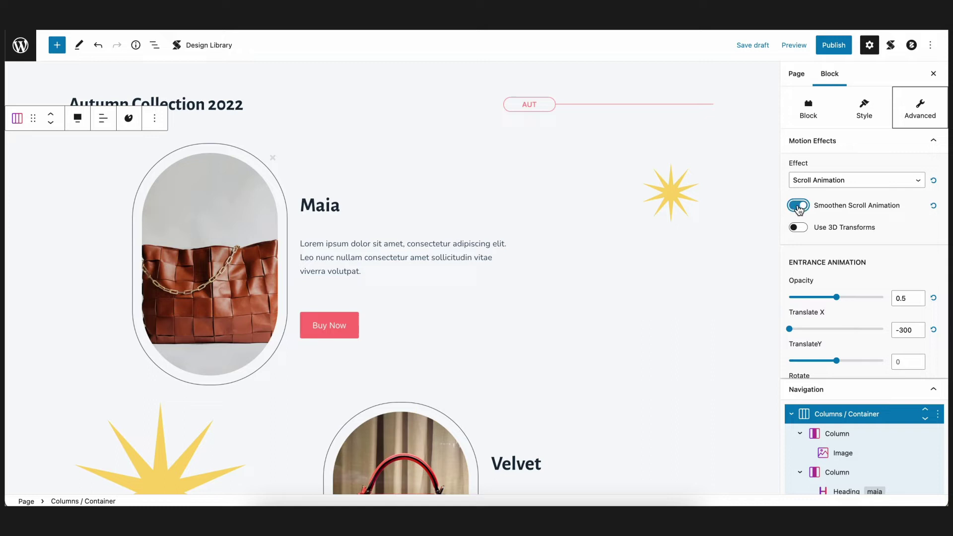
{"action": "scroll", "coordinate": [931, 240], "scroll_direction": "down", "scroll_amount": 10}
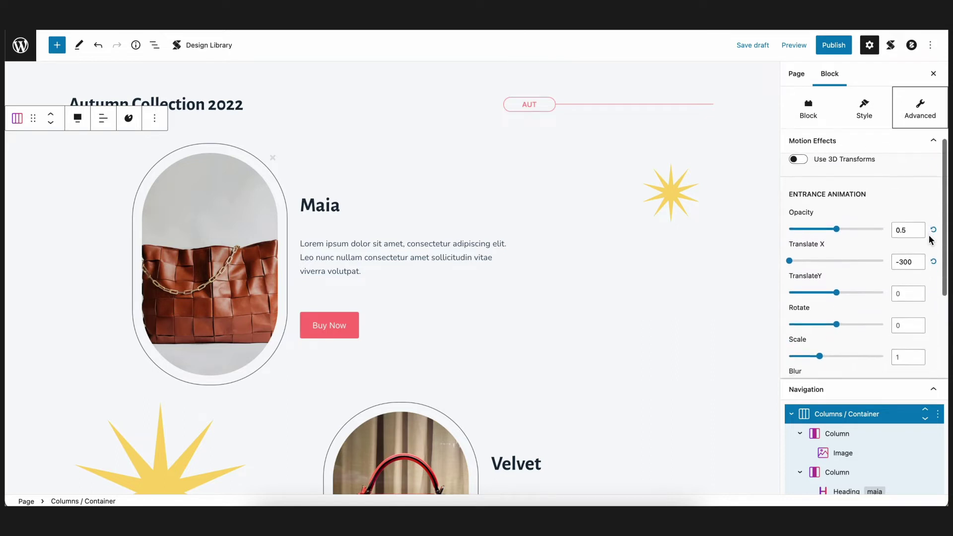
{"action": "scroll", "coordinate": [931, 239], "scroll_direction": "down", "scroll_amount": 1}
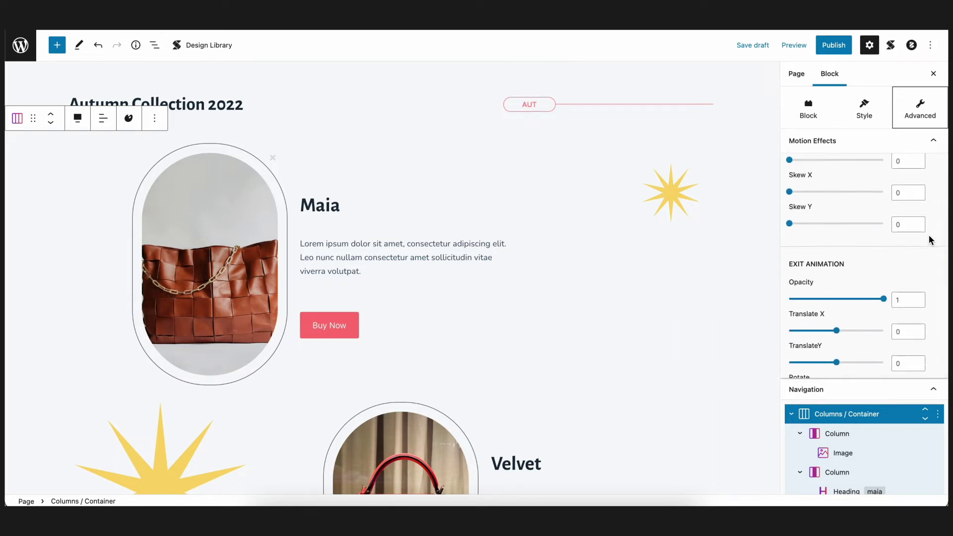
{"action": "scroll", "coordinate": [487, 387], "scroll_direction": "down", "scroll_amount": 5}
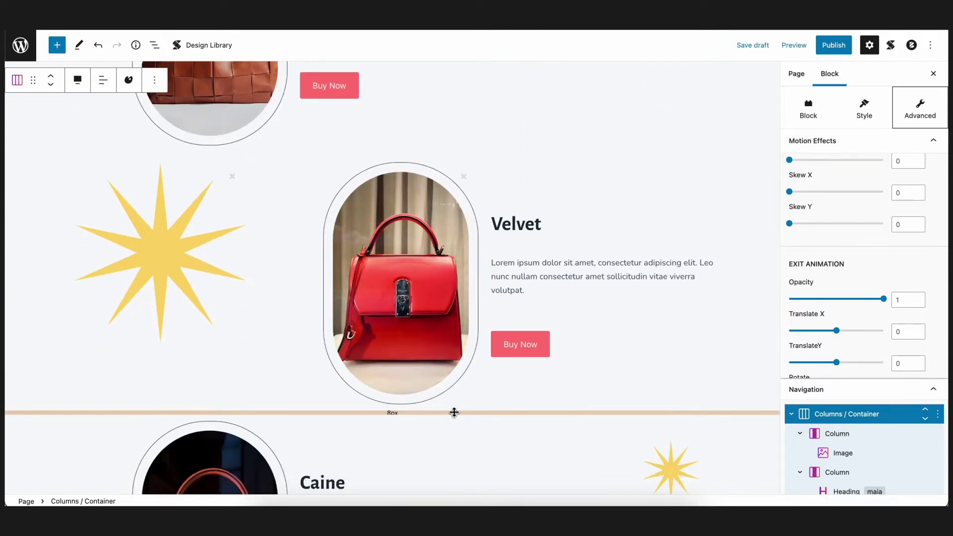
- Give the Velvet row container a smoothed Scroll Animation from Translate X 300 at opacity 0.5
{"action": "left_click", "coordinate": [453, 412]}
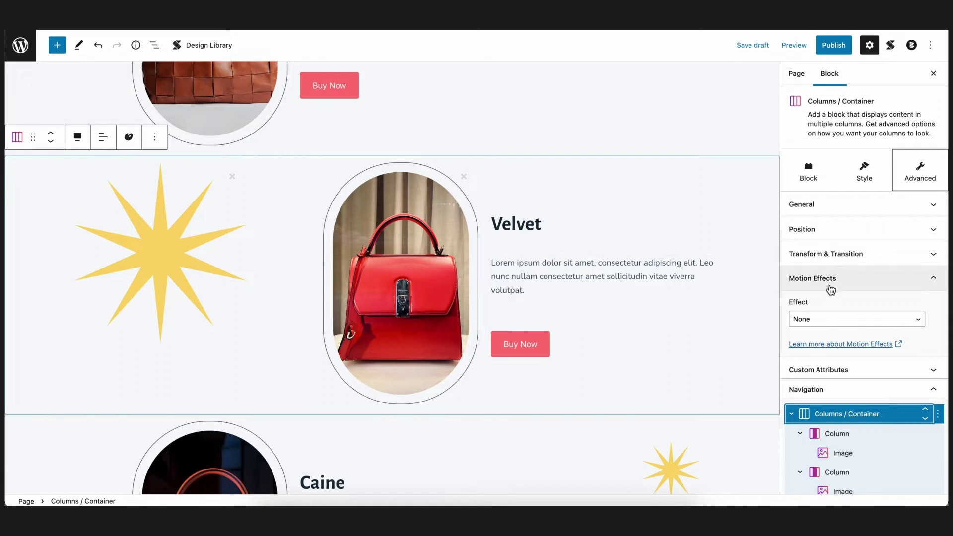
{"action": "scroll", "coordinate": [830, 293], "scroll_direction": "down", "scroll_amount": 2}
{"action": "left_click", "coordinate": [839, 269]}
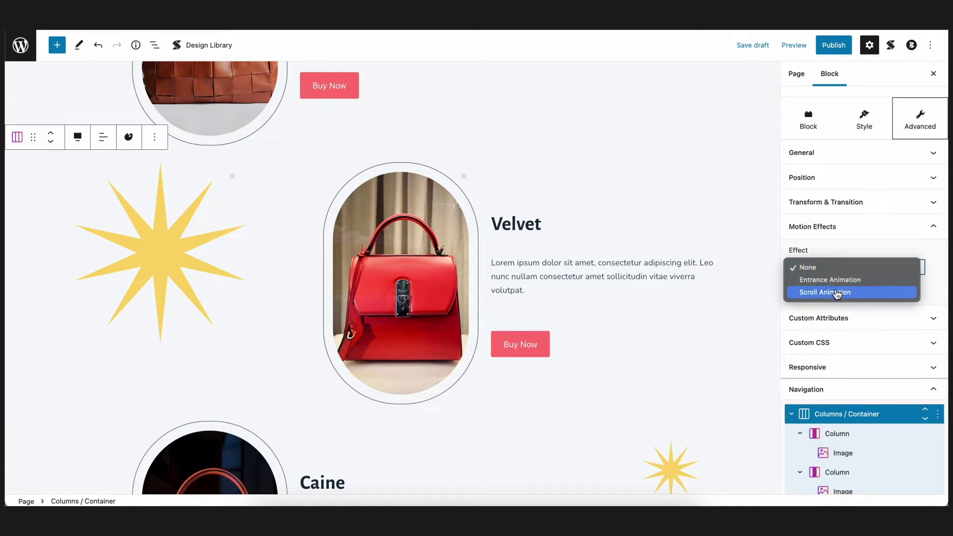
{"action": "left_click", "coordinate": [814, 292]}
{"action": "scroll", "coordinate": [810, 296], "scroll_direction": "down", "scroll_amount": 3}
{"action": "scroll", "coordinate": [837, 294], "scroll_direction": "down", "scroll_amount": 1}
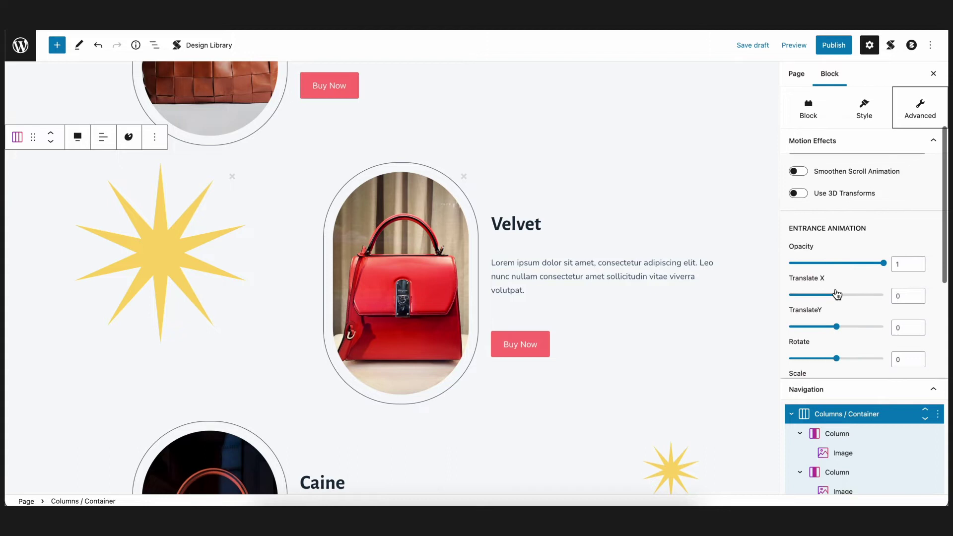
{"action": "left_click", "coordinate": [798, 172]}
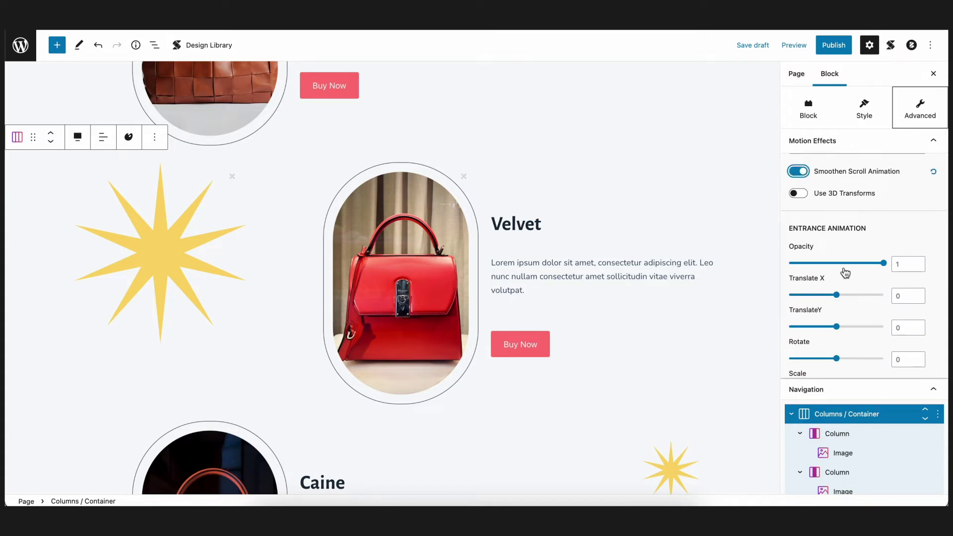
{"action": "scroll", "coordinate": [840, 268], "scroll_direction": "down", "scroll_amount": 1}
{"action": "left_click_drag", "start_coordinate": [838, 266], "coordinate": [896, 266]}
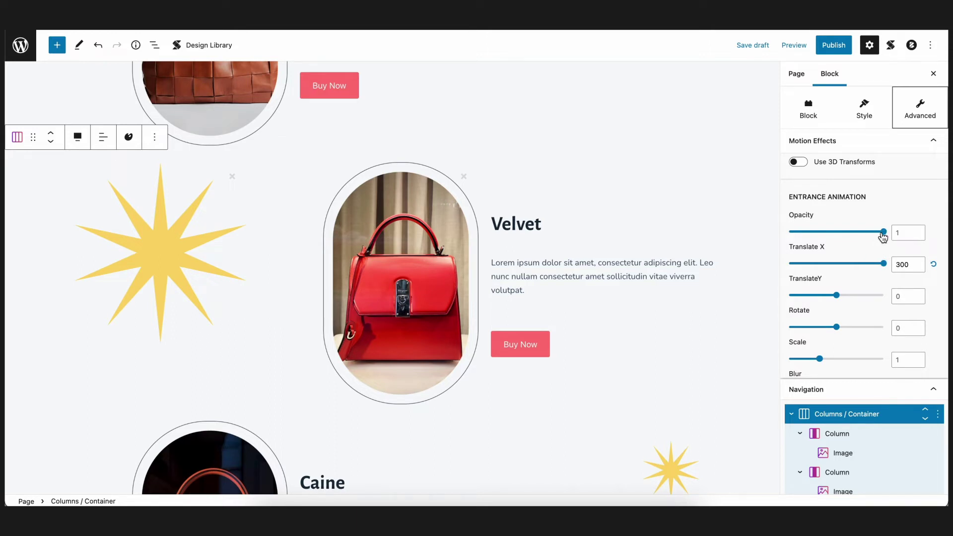
{"action": "left_click_drag", "start_coordinate": [883, 233], "coordinate": [838, 236]}
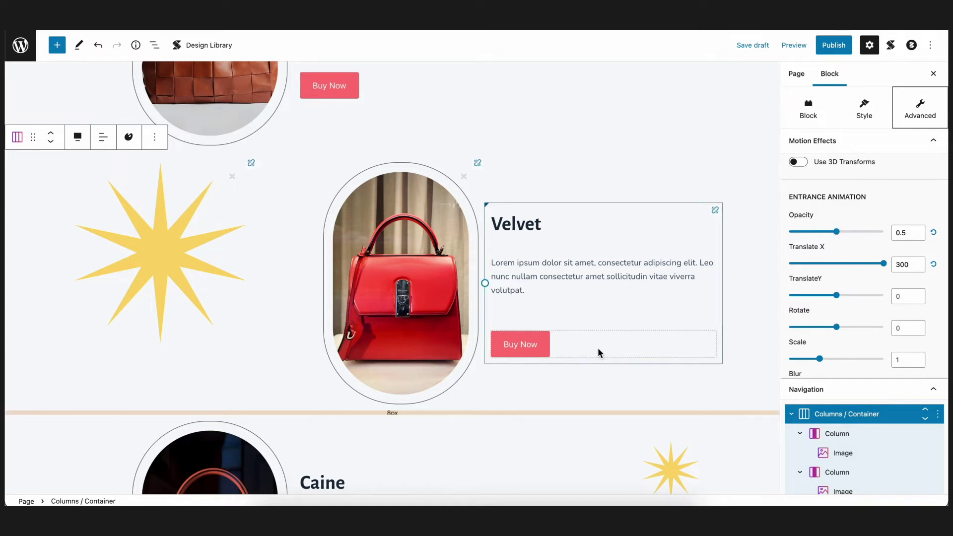
{"action": "scroll", "coordinate": [600, 353], "scroll_direction": "down", "scroll_amount": 5}
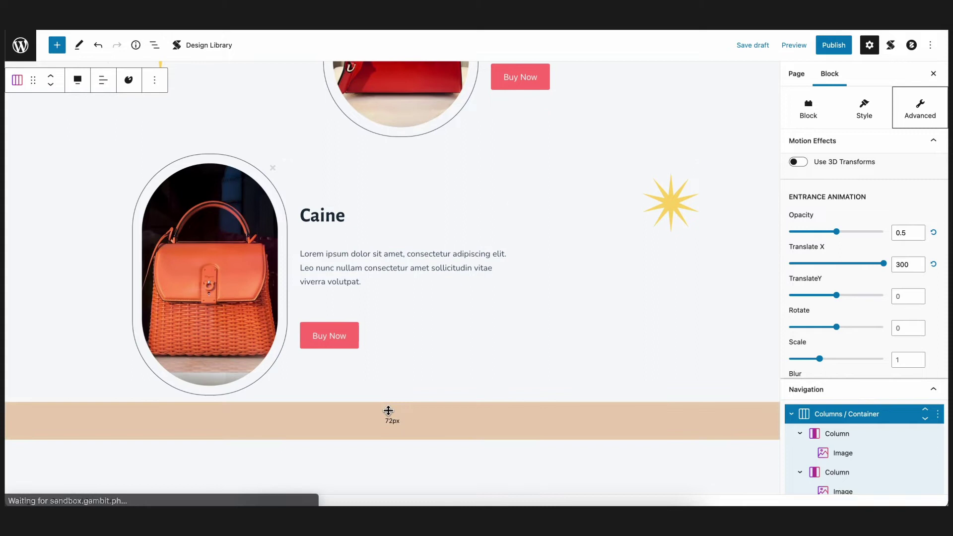
- Give the Caine row container a smoothed Scroll Animation from Translate X -300 at opacity 0.5
{"action": "left_click", "coordinate": [394, 417]}
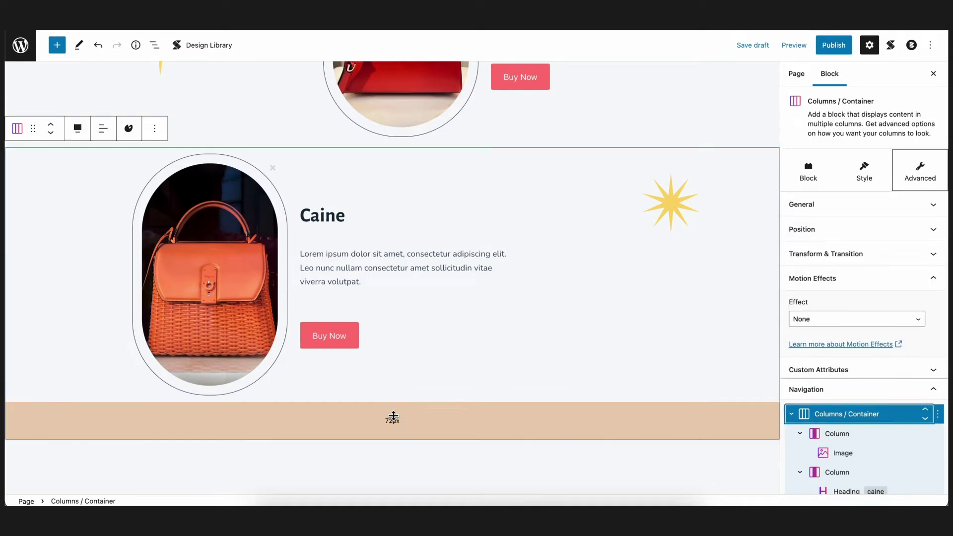
{"action": "scroll", "coordinate": [839, 288], "scroll_direction": "down", "scroll_amount": 3}
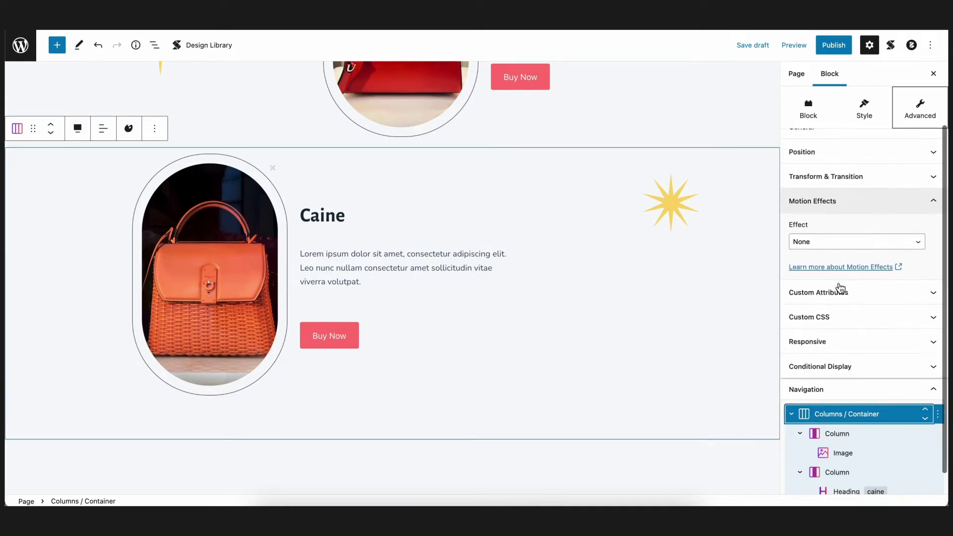
{"action": "left_click", "coordinate": [873, 244]}
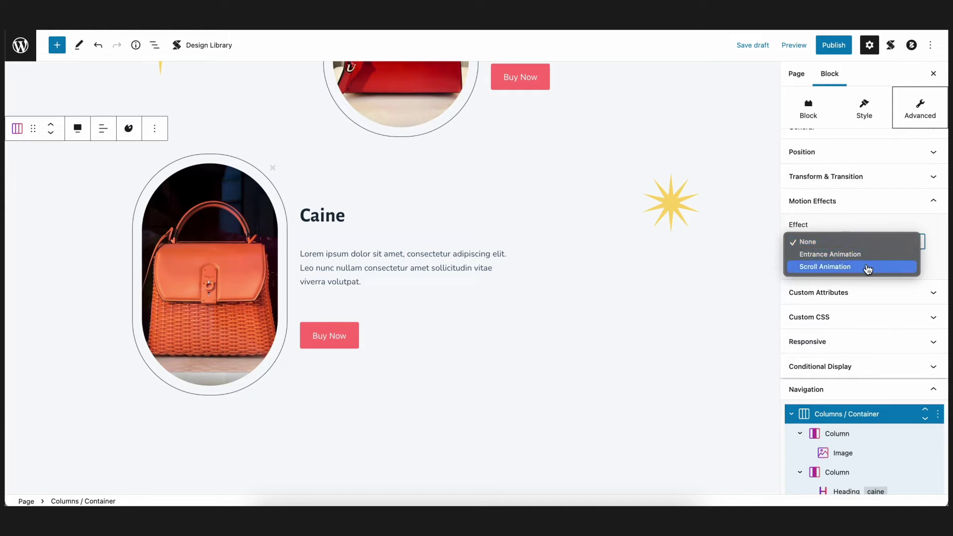
{"action": "left_click", "coordinate": [868, 267]}
{"action": "scroll", "coordinate": [865, 267], "scroll_direction": "down", "scroll_amount": 2}
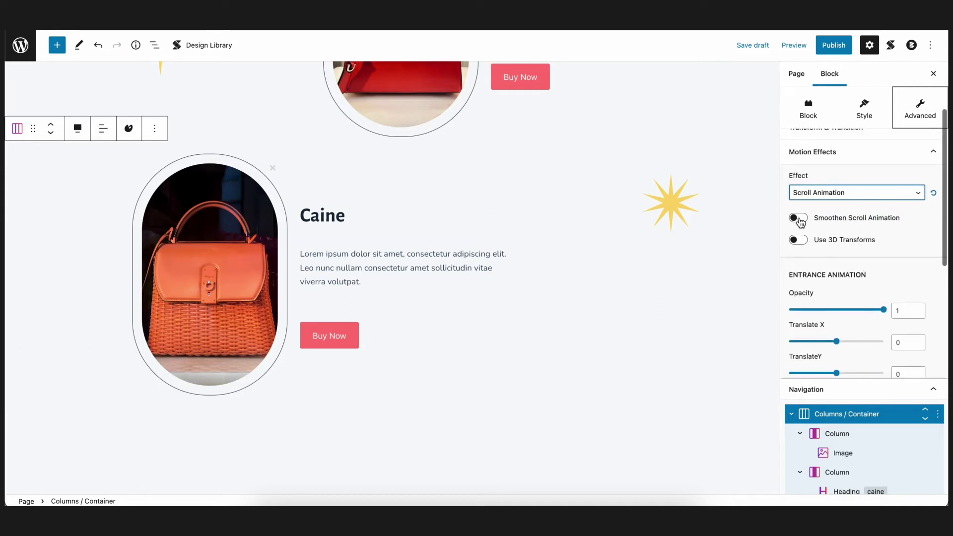
{"action": "left_click", "coordinate": [798, 219]}
{"action": "scroll", "coordinate": [824, 258], "scroll_direction": "down", "scroll_amount": 2}
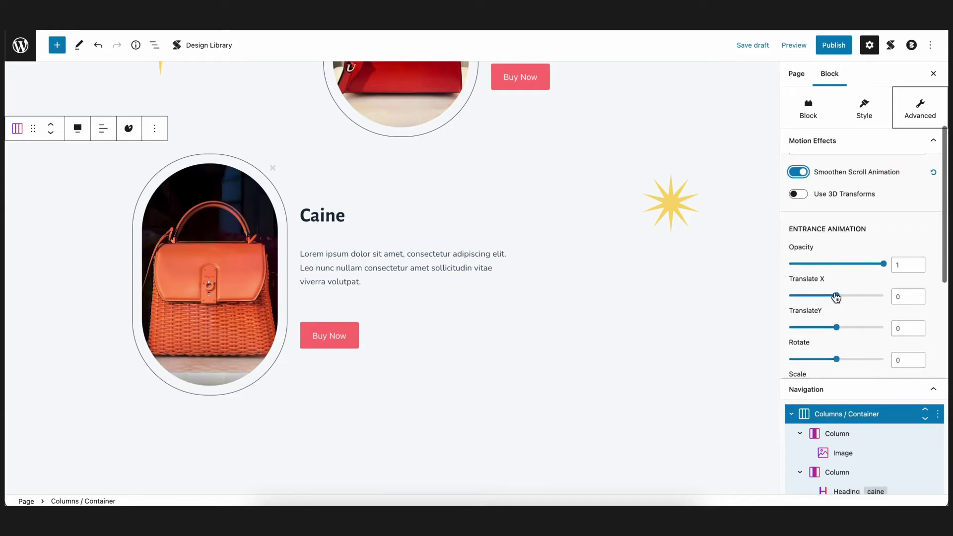
{"action": "left_click_drag", "start_coordinate": [836, 296], "coordinate": [782, 296]}
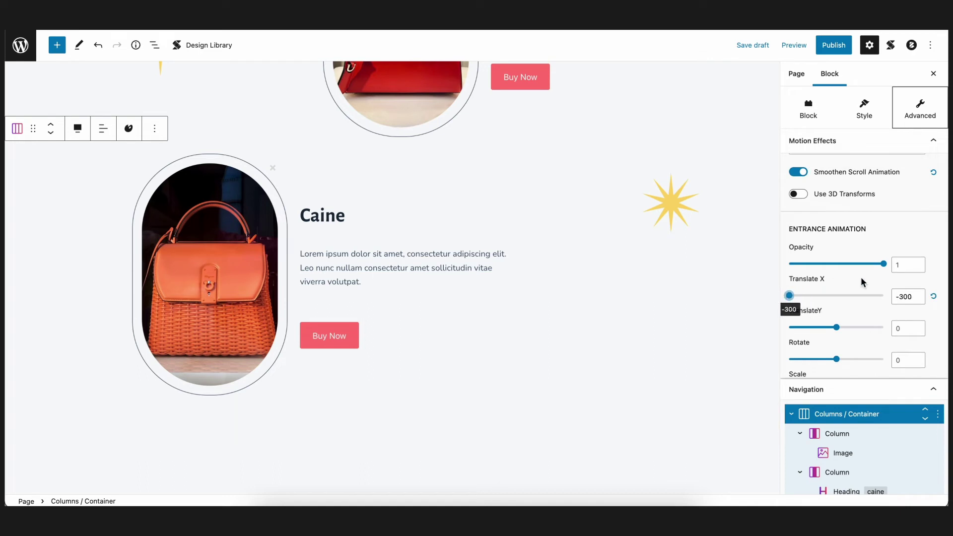
{"action": "left_click_drag", "start_coordinate": [882, 266], "coordinate": [838, 267]}
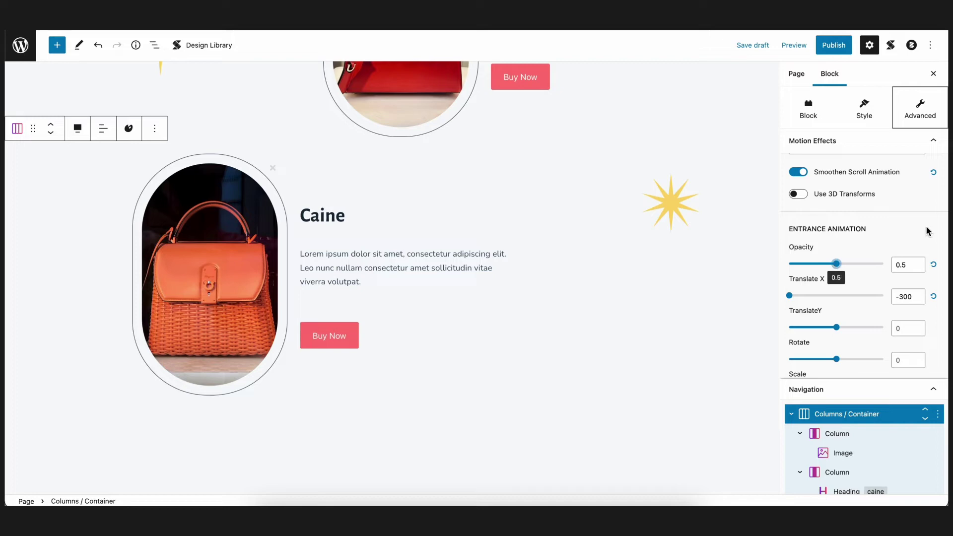
{"action": "scroll", "coordinate": [928, 231], "scroll_direction": "down", "scroll_amount": 2}
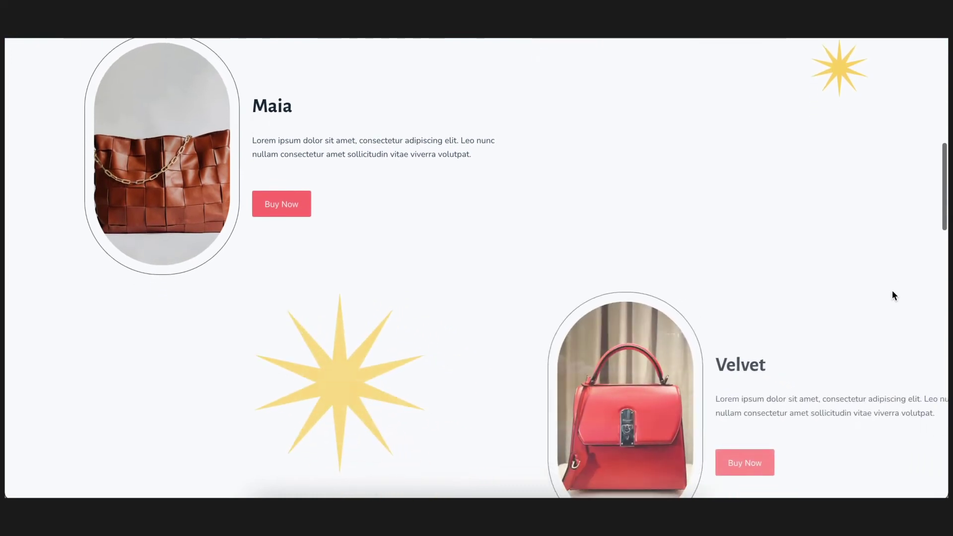
- Scroll the front-end preview to watch the Maia, Velvet and Caine rows animate, then return to editing
{"action": "scroll", "coordinate": [893, 293], "scroll_direction": "down", "scroll_amount": 4}
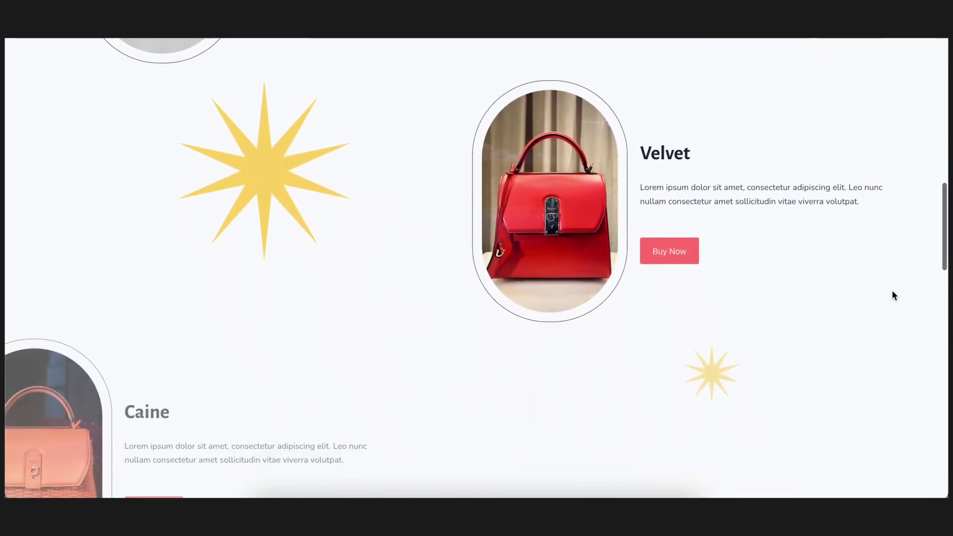
{"action": "scroll", "coordinate": [893, 291], "scroll_direction": "down", "scroll_amount": 4}
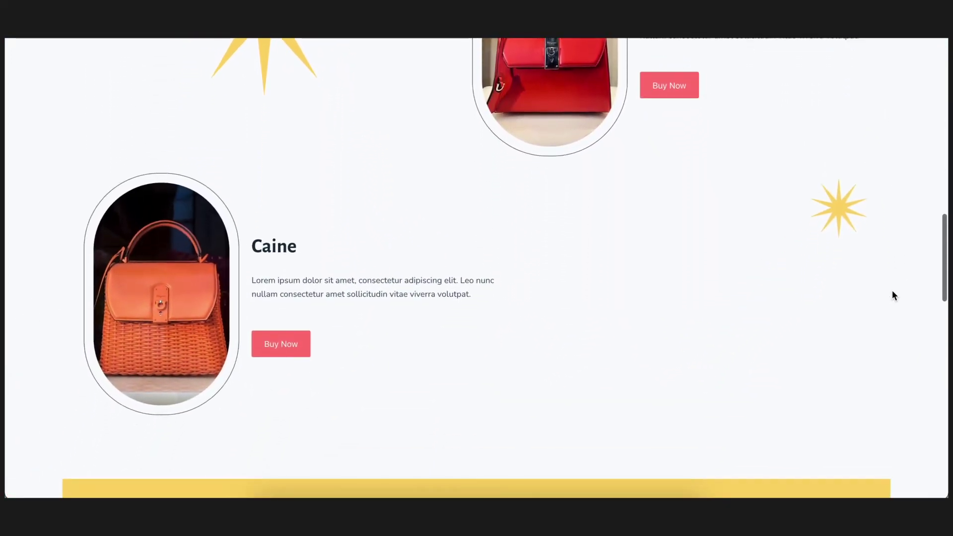
{"action": "scroll", "coordinate": [892, 291], "scroll_direction": "up", "scroll_amount": 2}
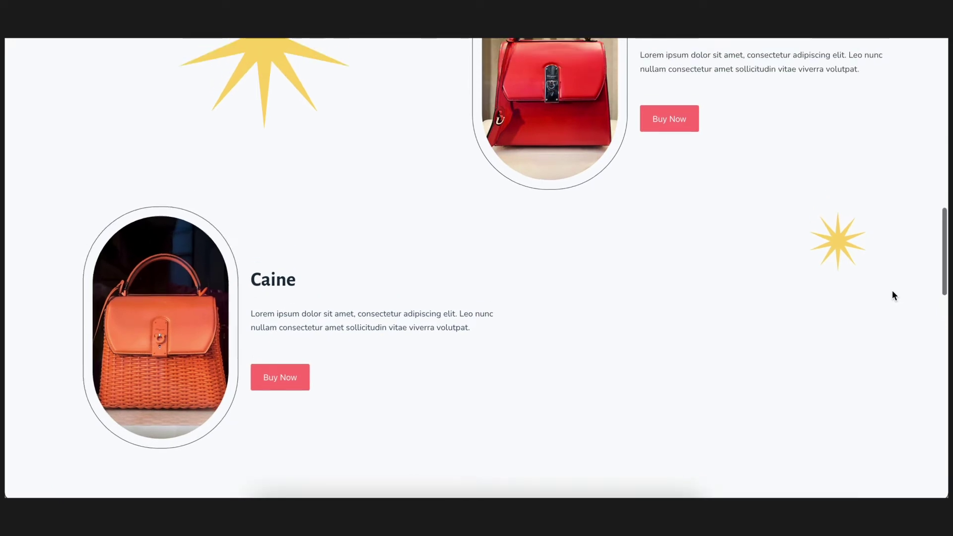
{"action": "scroll", "coordinate": [892, 296], "scroll_direction": "up", "scroll_amount": 3}
{"action": "scroll", "coordinate": [893, 296], "scroll_direction": "down", "scroll_amount": 3}
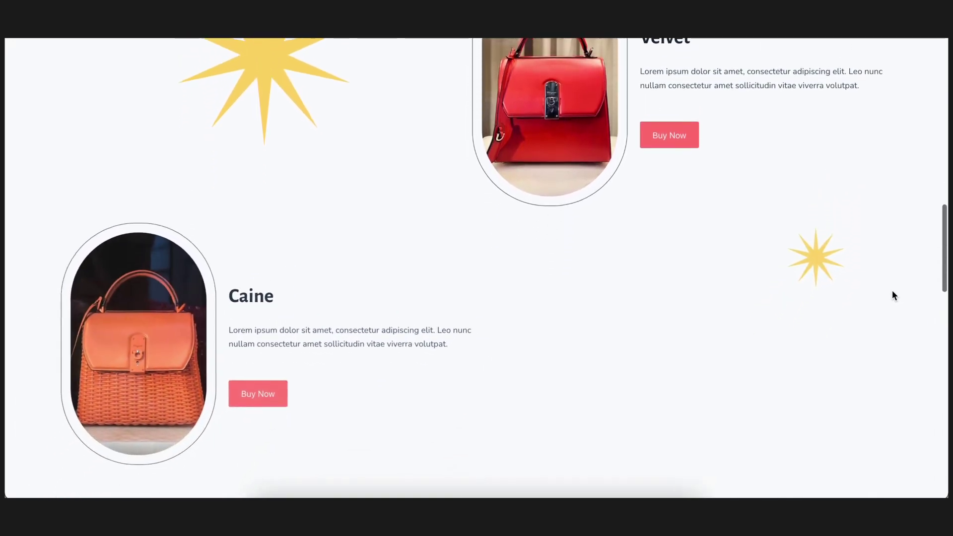
{"action": "scroll", "coordinate": [892, 295], "scroll_direction": "down", "scroll_amount": 3}
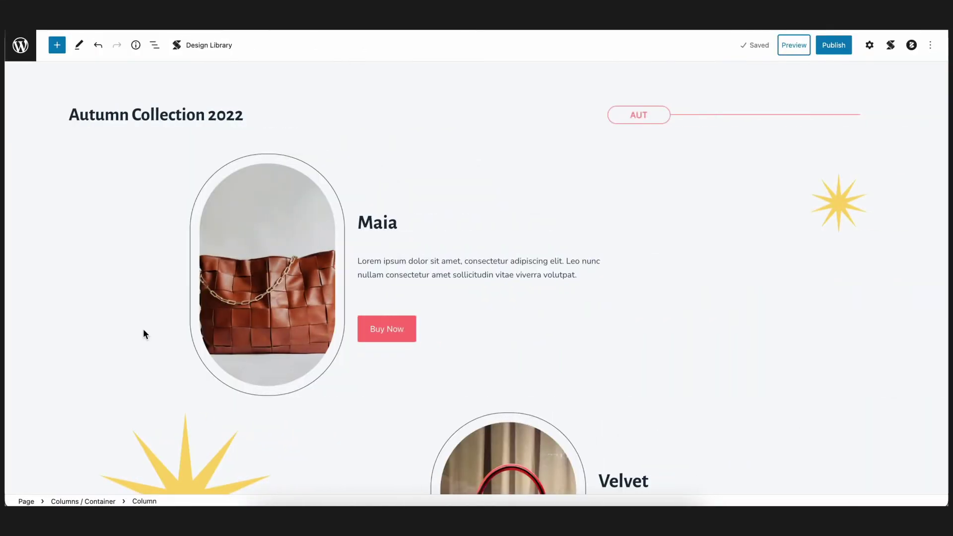
{"action": "left_click", "coordinate": [153, 364]}
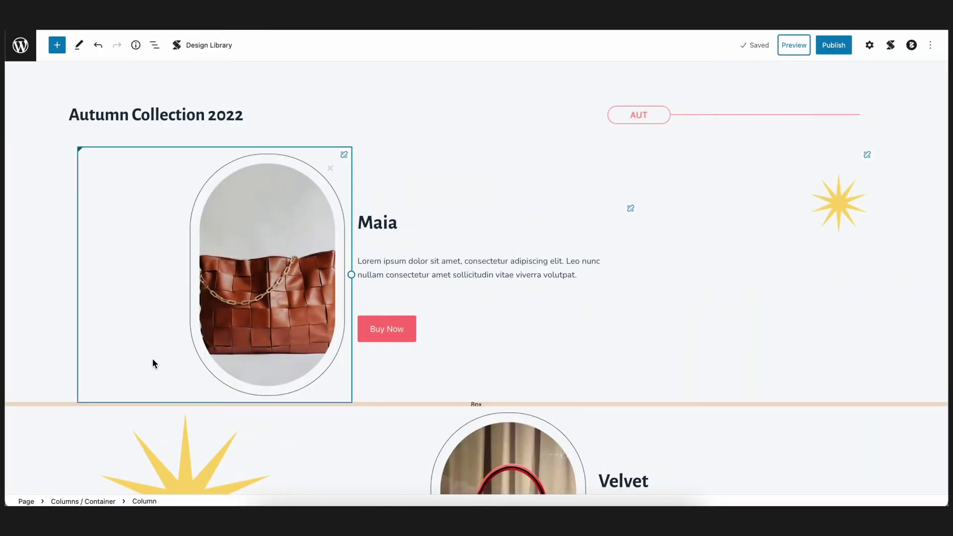
- Set the Maia row container's exit animation opacity to 0.3
{"action": "left_click", "coordinate": [163, 405]}
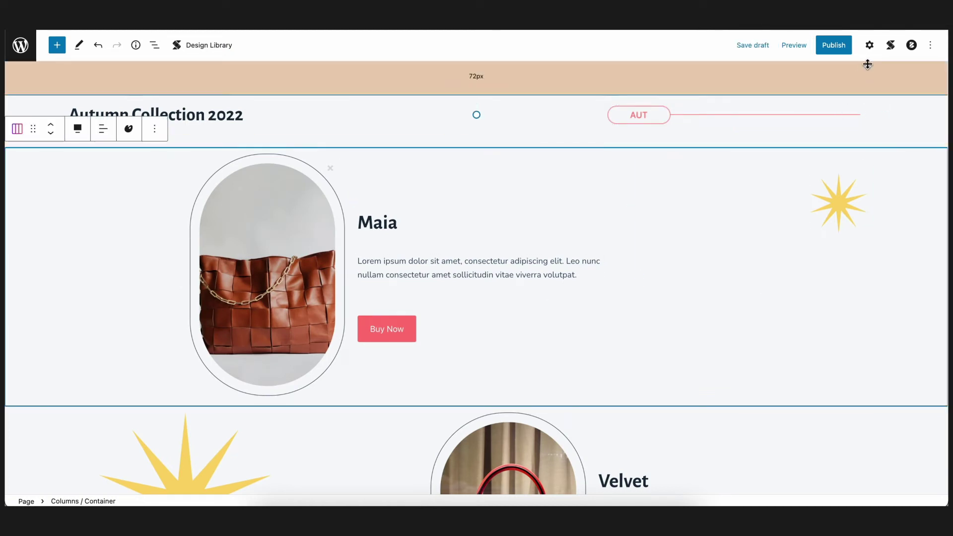
{"action": "left_click", "coordinate": [869, 45]}
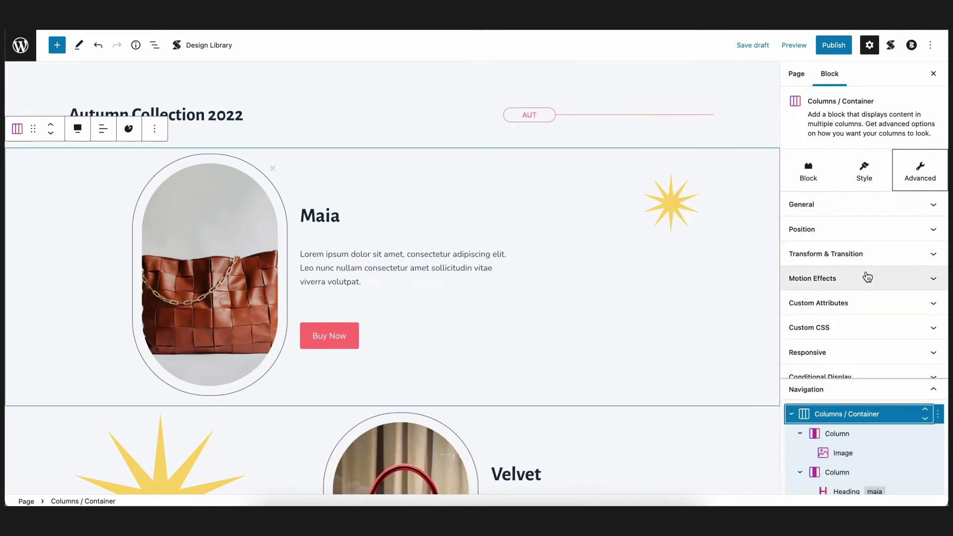
{"action": "left_click", "coordinate": [868, 277]}
{"action": "scroll", "coordinate": [868, 277], "scroll_direction": "down", "scroll_amount": 2}
{"action": "scroll", "coordinate": [868, 276], "scroll_direction": "down", "scroll_amount": 3}
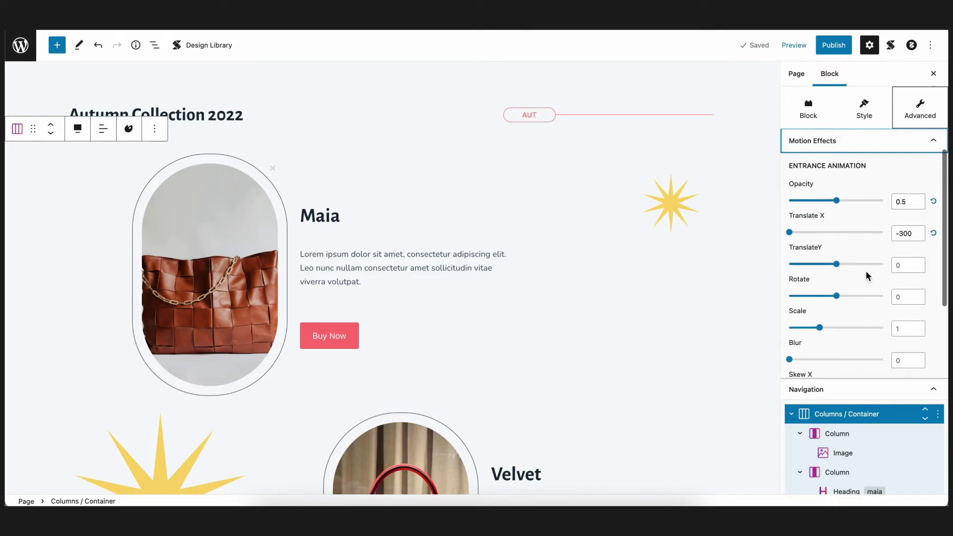
{"action": "scroll", "coordinate": [868, 277], "scroll_direction": "down", "scroll_amount": 5}
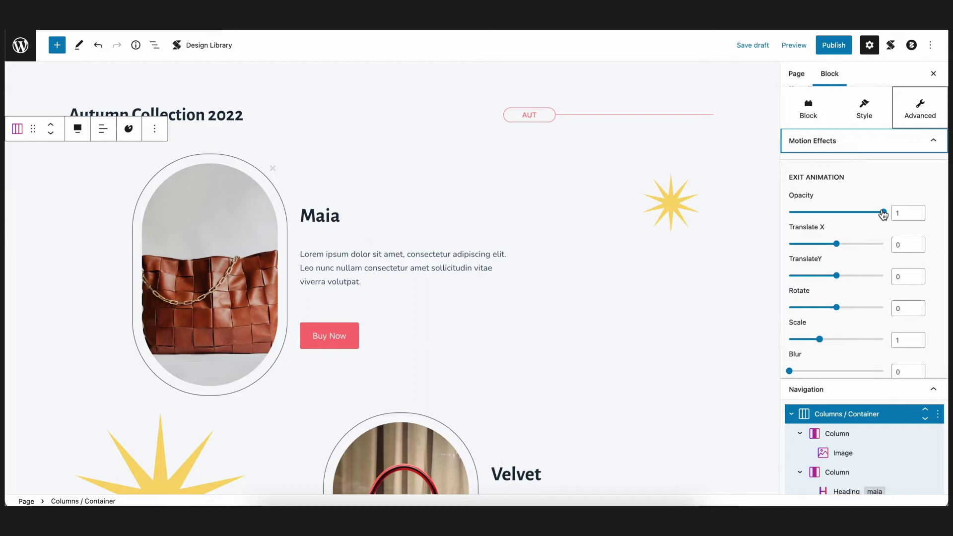
{"action": "left_click", "coordinate": [883, 213]}
{"action": "left_click_drag", "start_coordinate": [883, 214], "coordinate": [819, 209]}
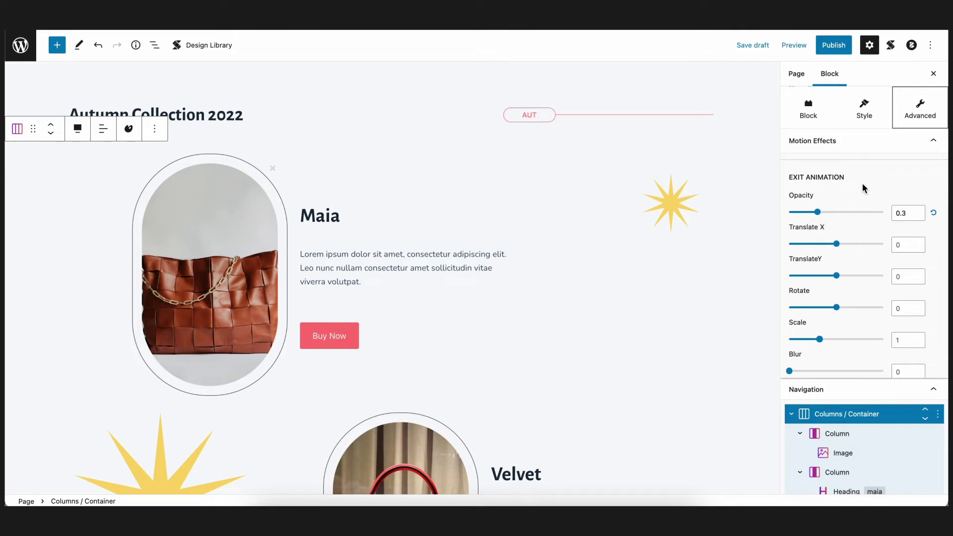
{"action": "scroll", "coordinate": [603, 357], "scroll_direction": "down", "scroll_amount": 5}
- Lower the Velvet and Caine rows' exit opacity to 0.3 and preview the page
{"action": "left_click", "coordinate": [596, 381]}
{"action": "scroll", "coordinate": [849, 321], "scroll_direction": "down", "scroll_amount": 10}
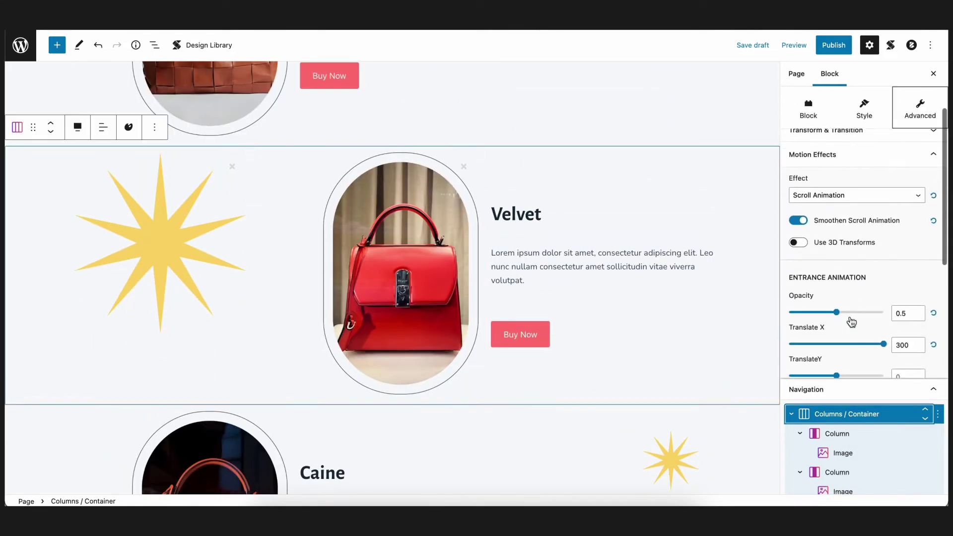
{"action": "left_click_drag", "start_coordinate": [882, 217], "coordinate": [818, 217]}
{"action": "scroll", "coordinate": [670, 308], "scroll_direction": "down", "scroll_amount": 5}
{"action": "left_click", "coordinate": [485, 425]}
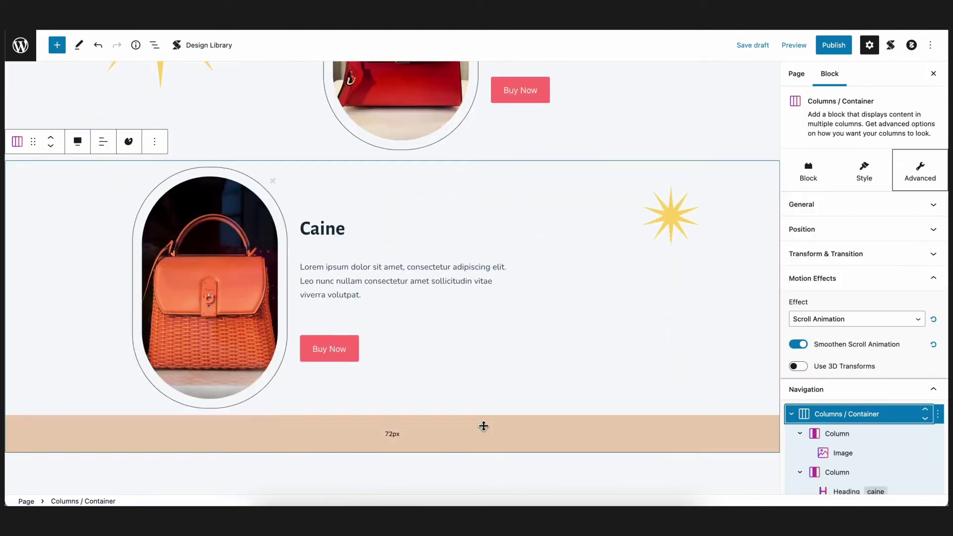
{"action": "scroll", "coordinate": [863, 307], "scroll_direction": "down", "scroll_amount": 10}
{"action": "left_click_drag", "start_coordinate": [882, 214], "coordinate": [818, 214]}
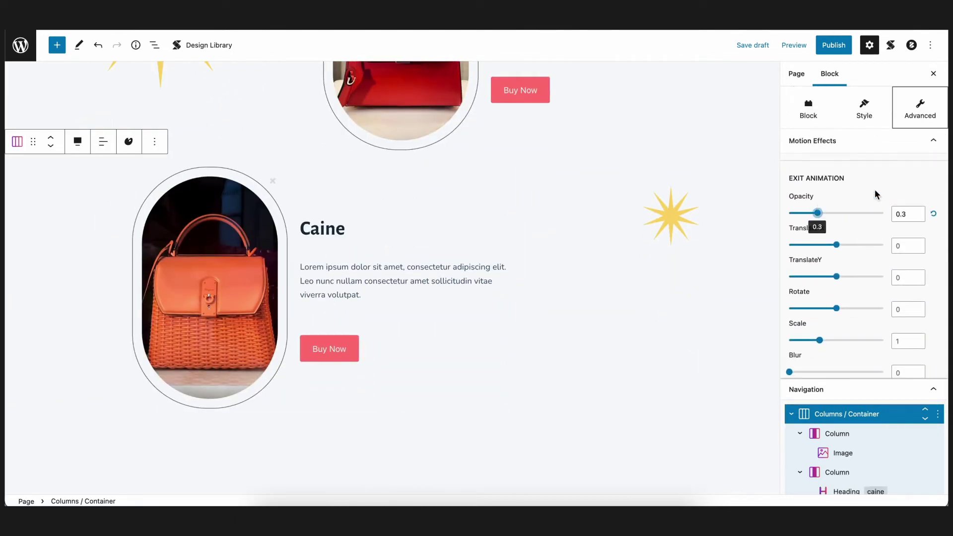
{"action": "left_click", "coordinate": [794, 44]}
- Preview the page in a new tab and scroll from the hero past the Maia, Velvet and Caine products
{"action": "left_click", "coordinate": [729, 144]}
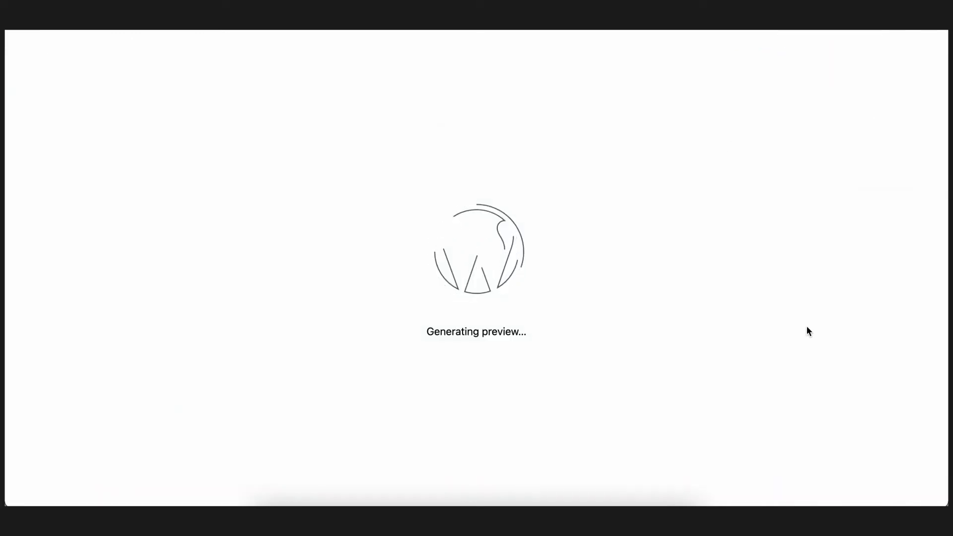
{"action": "scroll", "coordinate": [807, 327], "scroll_direction": "down", "scroll_amount": 3}
{"action": "scroll", "coordinate": [807, 328], "scroll_direction": "down", "scroll_amount": 6}
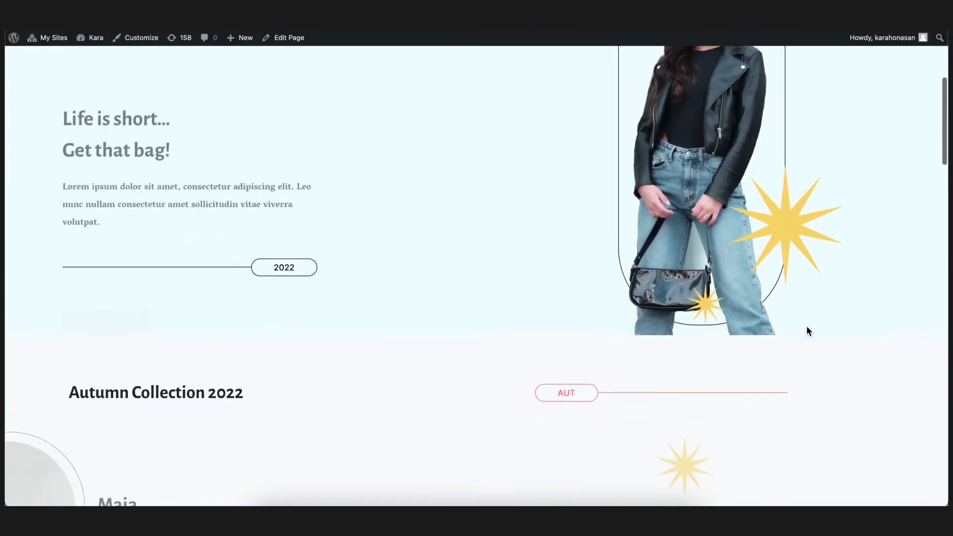
{"action": "scroll", "coordinate": [807, 327], "scroll_direction": "down", "scroll_amount": 5}
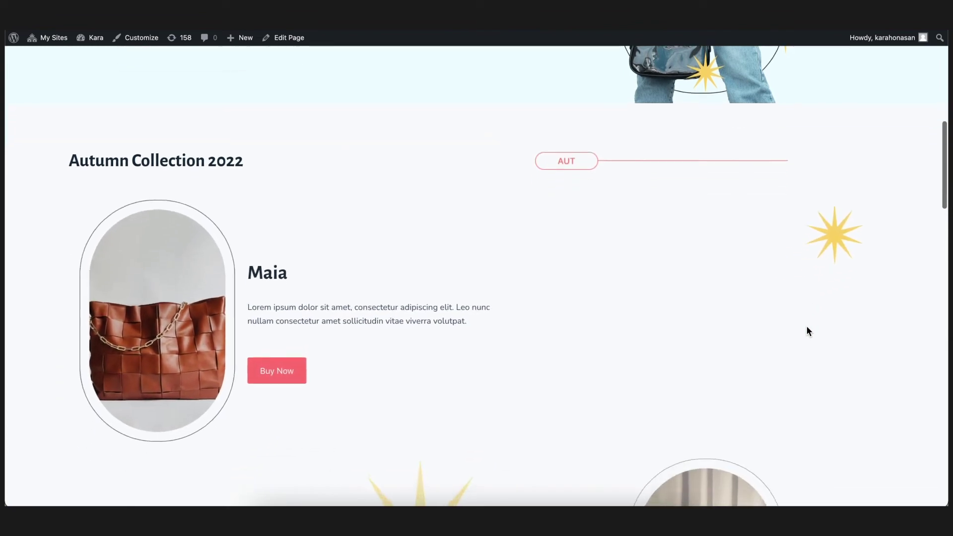
{"action": "scroll", "coordinate": [807, 327], "scroll_direction": "down", "scroll_amount": 5}
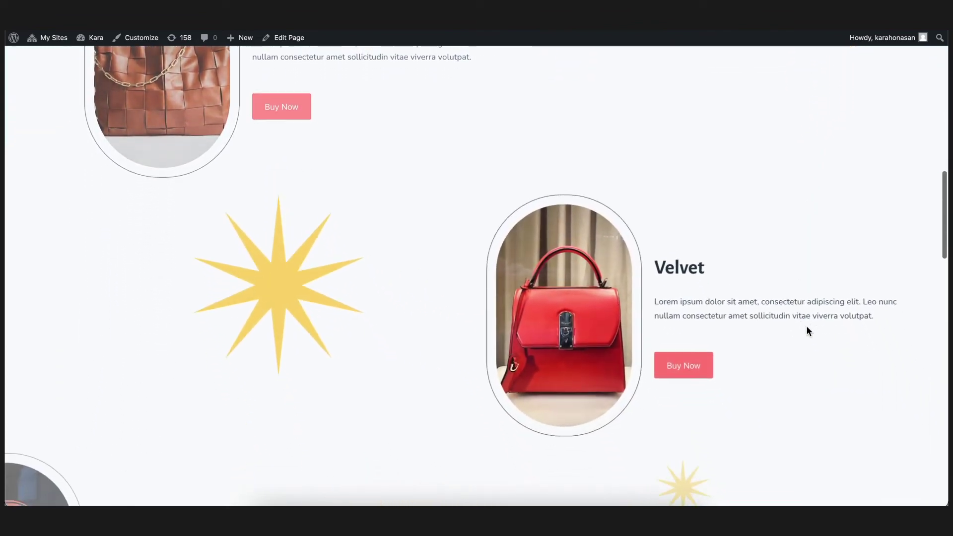
{"action": "scroll", "coordinate": [807, 327], "scroll_direction": "down", "scroll_amount": 3}
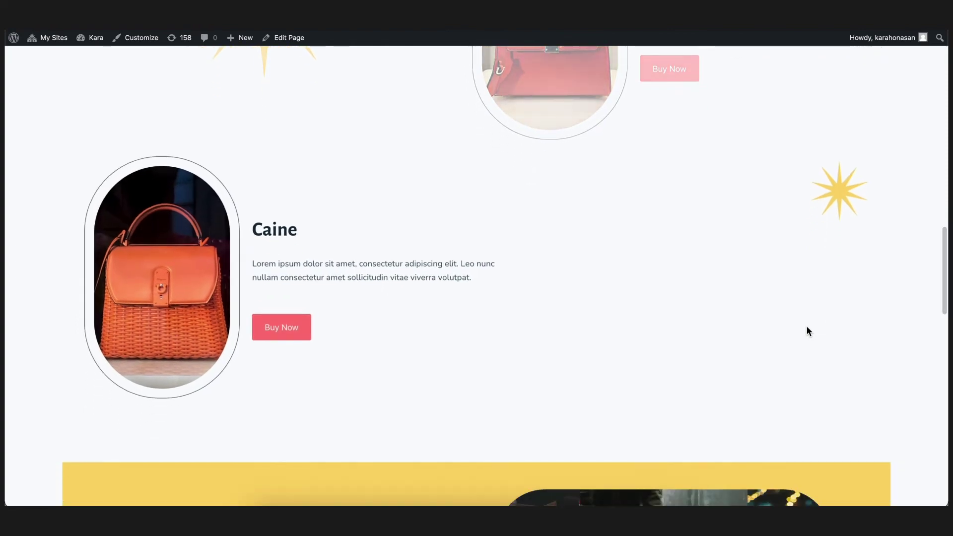
{"action": "scroll", "coordinate": [806, 327], "scroll_direction": "down", "scroll_amount": 3}
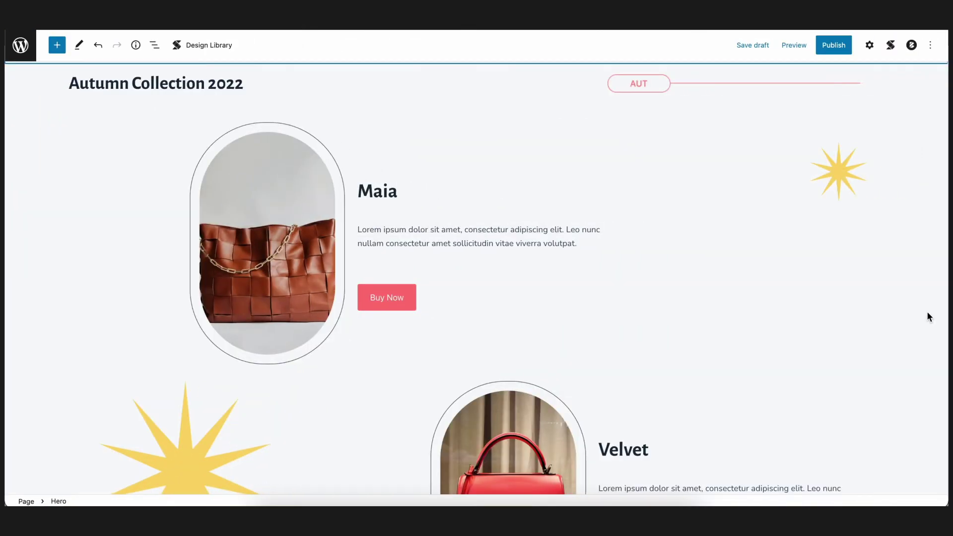
- Give the left text column of 'A bag for every occasion' a smoothened Scroll Animation
{"action": "scroll", "coordinate": [927, 315], "scroll_direction": "down", "scroll_amount": 5}
{"action": "scroll", "coordinate": [928, 312], "scroll_direction": "down", "scroll_amount": 10}
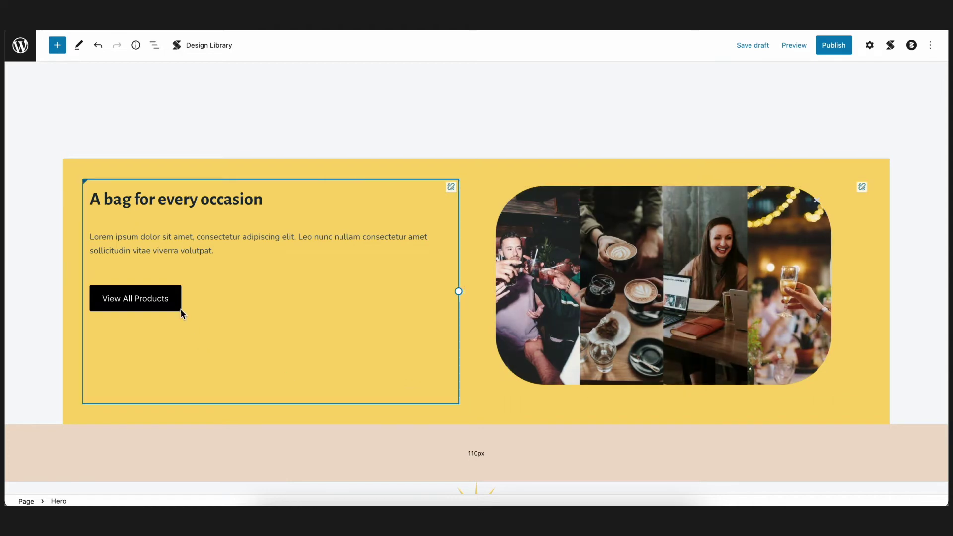
{"action": "left_click", "coordinate": [410, 447]}
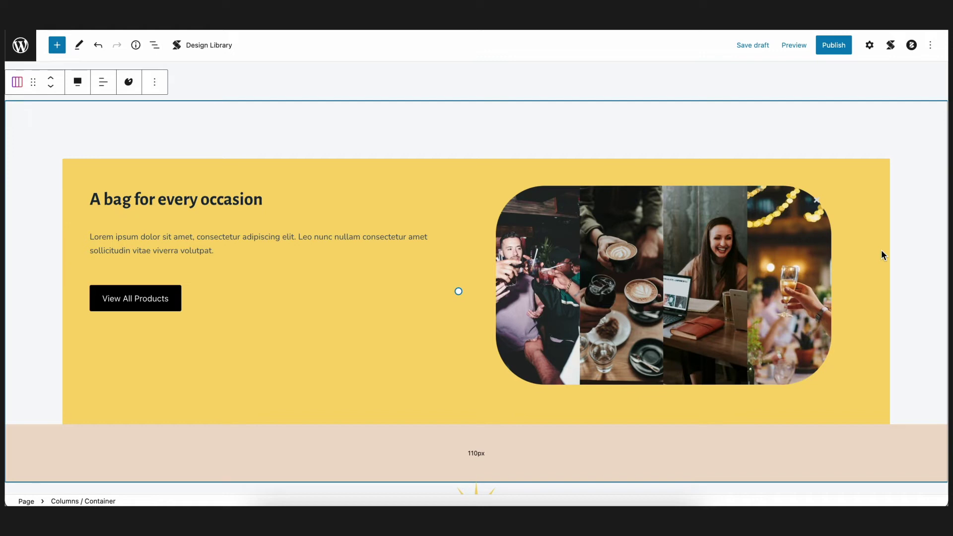
{"action": "left_click", "coordinate": [870, 48]}
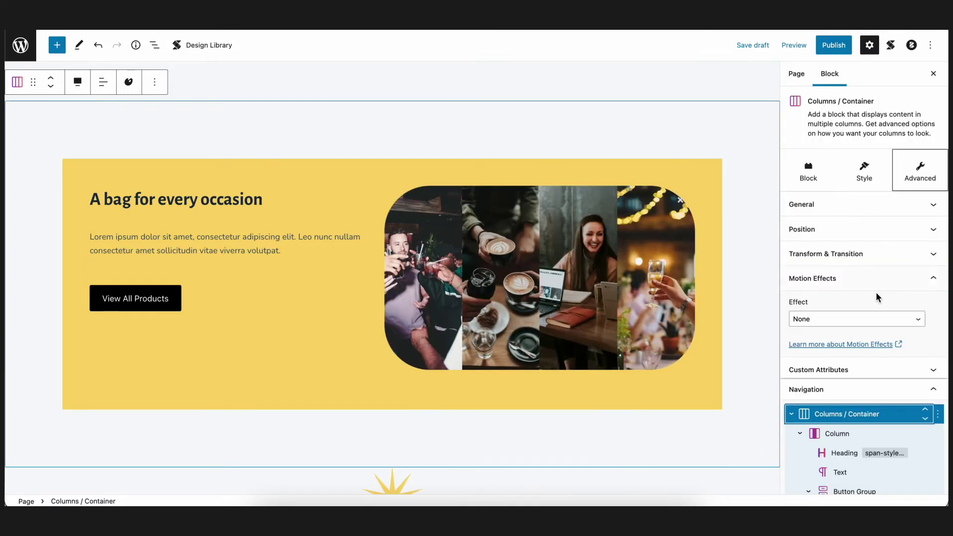
{"action": "left_click", "coordinate": [836, 435]}
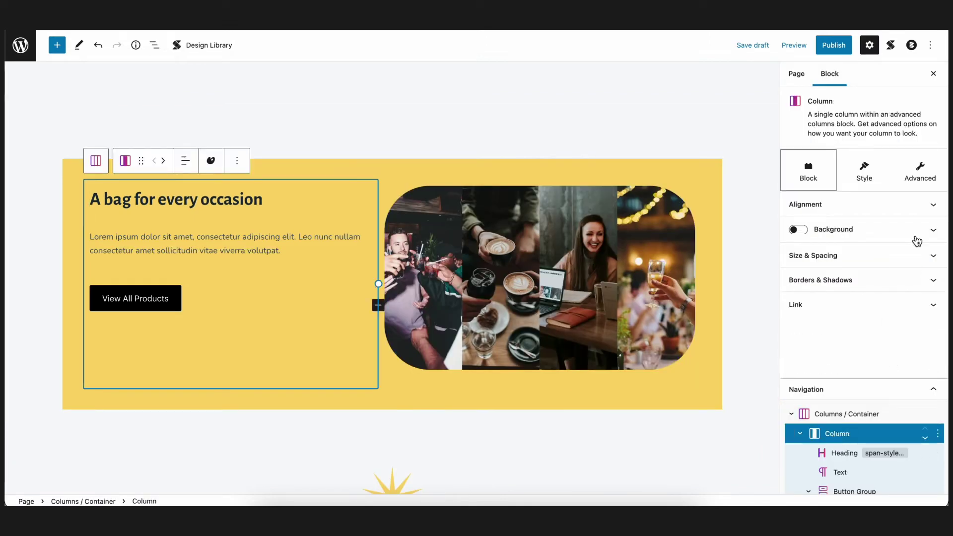
{"action": "left_click", "coordinate": [919, 170]}
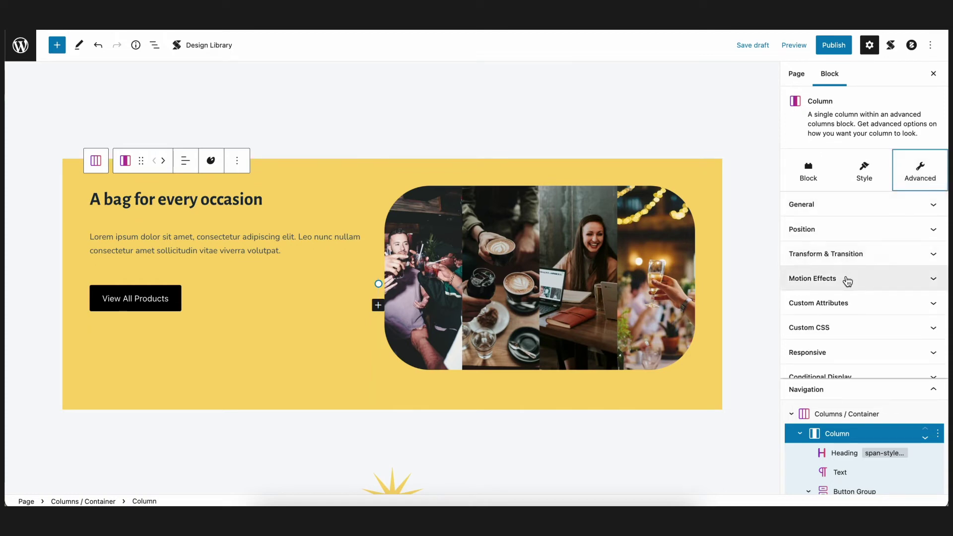
{"action": "left_click", "coordinate": [867, 278]}
{"action": "scroll", "coordinate": [867, 278], "scroll_direction": "down", "scroll_amount": 1}
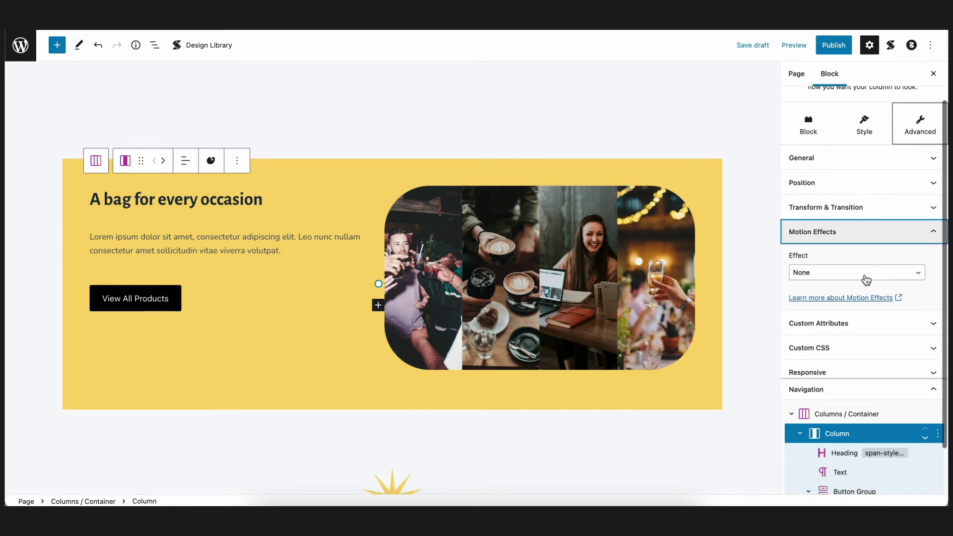
{"action": "left_click", "coordinate": [864, 272]}
{"action": "left_click", "coordinate": [852, 298]}
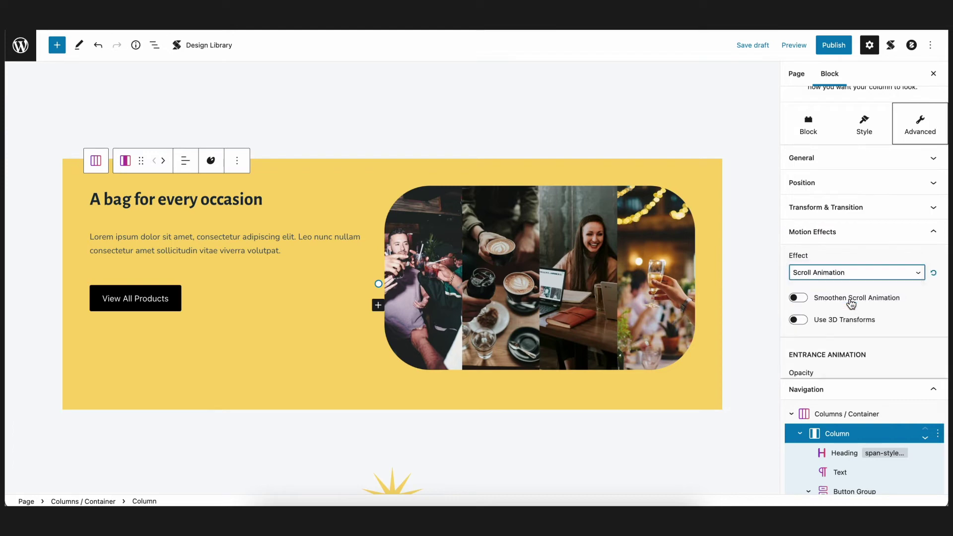
{"action": "scroll", "coordinate": [852, 298], "scroll_direction": "down", "scroll_amount": 2}
{"action": "left_click", "coordinate": [797, 235]}
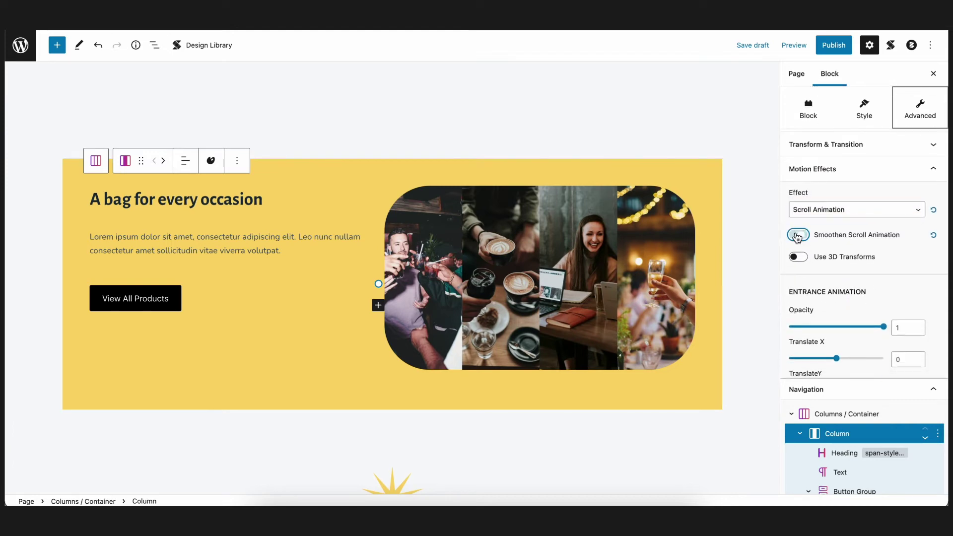
- Set its entrance to Opacity 0, TranslateY 150 and its exit to Opacity 0, TranslateY -300
{"action": "scroll", "coordinate": [837, 307], "scroll_direction": "down", "scroll_amount": 3}
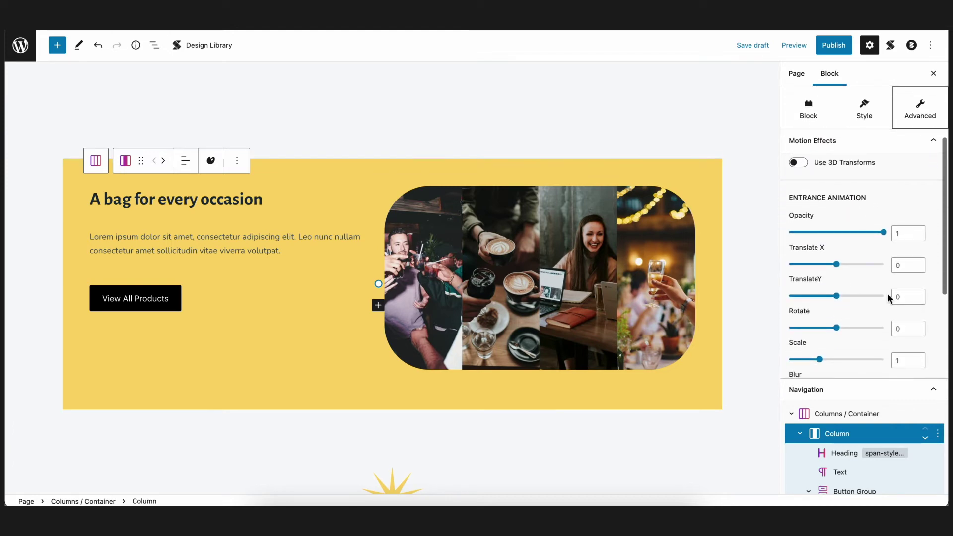
{"action": "left_click", "coordinate": [900, 297]}
{"action": "type", "text": "150"}
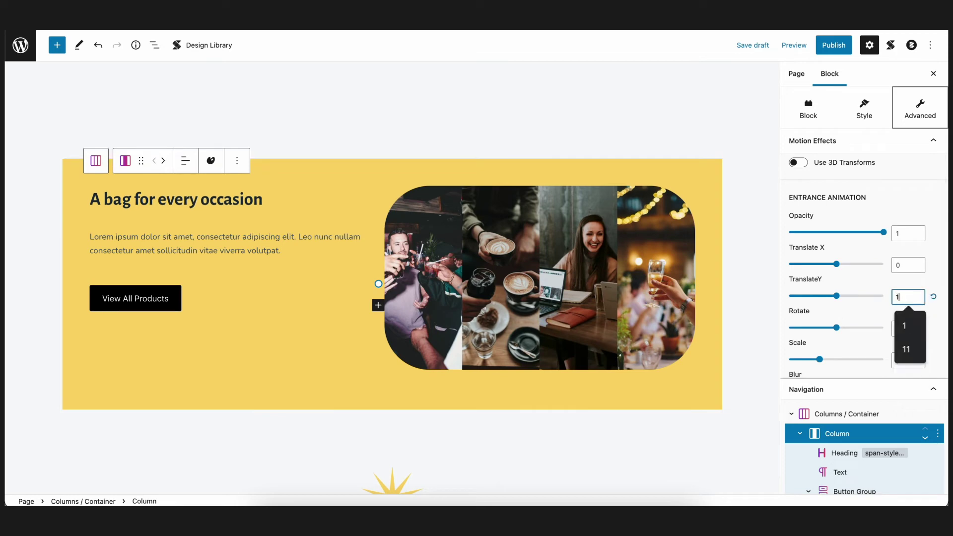
{"action": "left_click", "coordinate": [896, 233]}
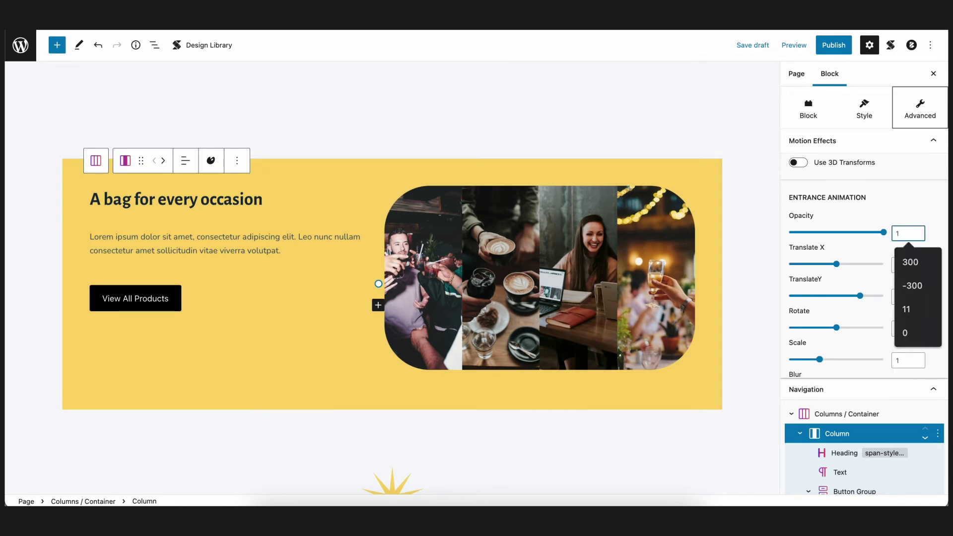
{"action": "key", "text": "BackSpace"}
{"action": "type", "text": "0"}
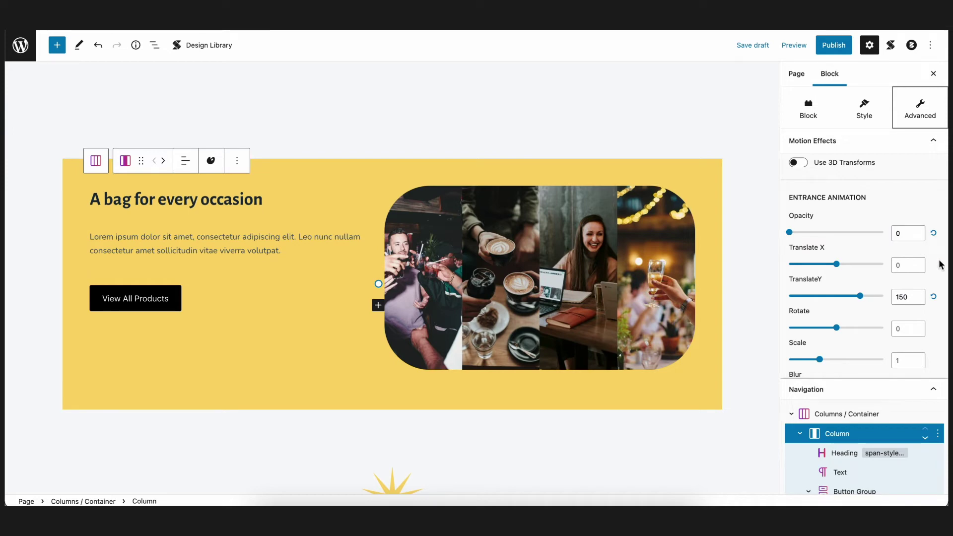
{"action": "scroll", "coordinate": [870, 320], "scroll_direction": "down", "scroll_amount": 5}
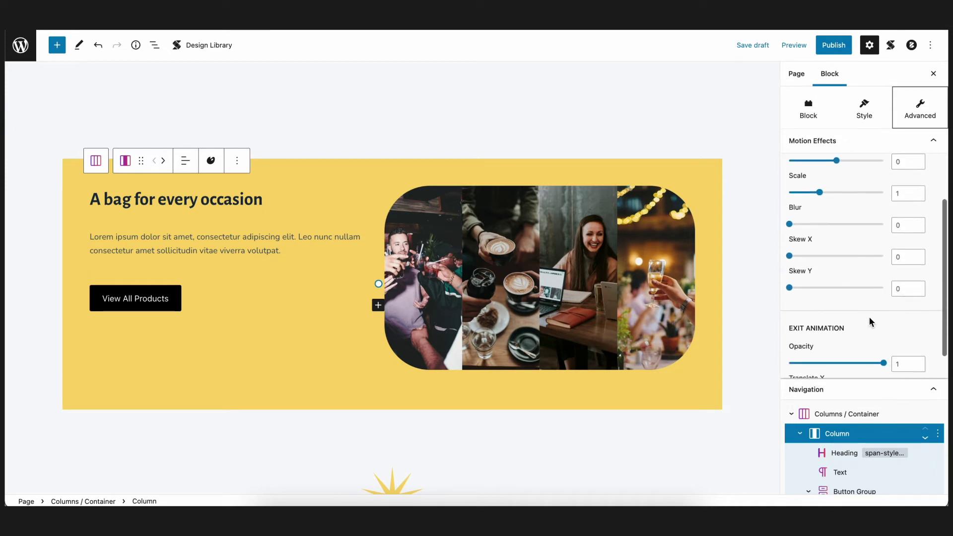
{"action": "scroll", "coordinate": [870, 320], "scroll_direction": "down", "scroll_amount": 2}
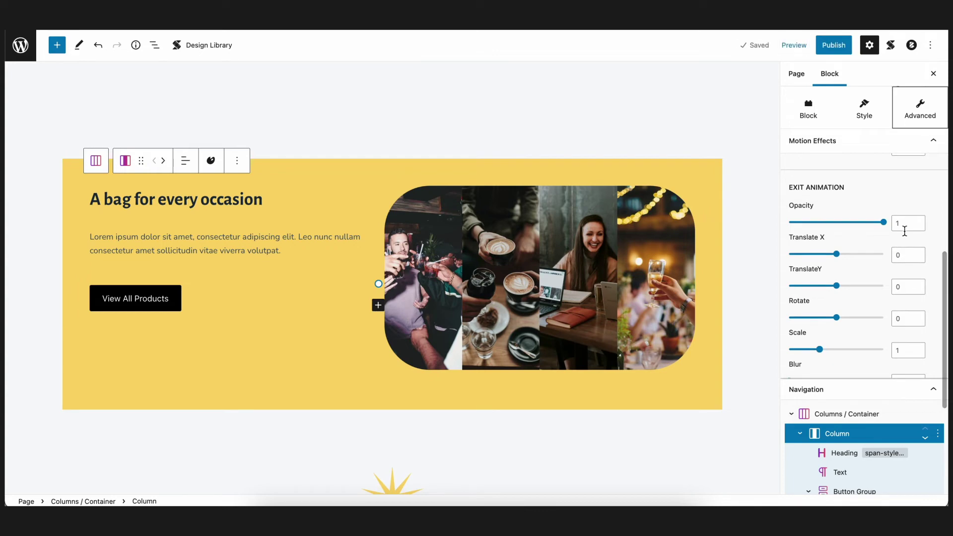
{"action": "left_click", "coordinate": [904, 228]}
{"action": "key", "text": "BackSpace"}
{"action": "type", "text": "0"}
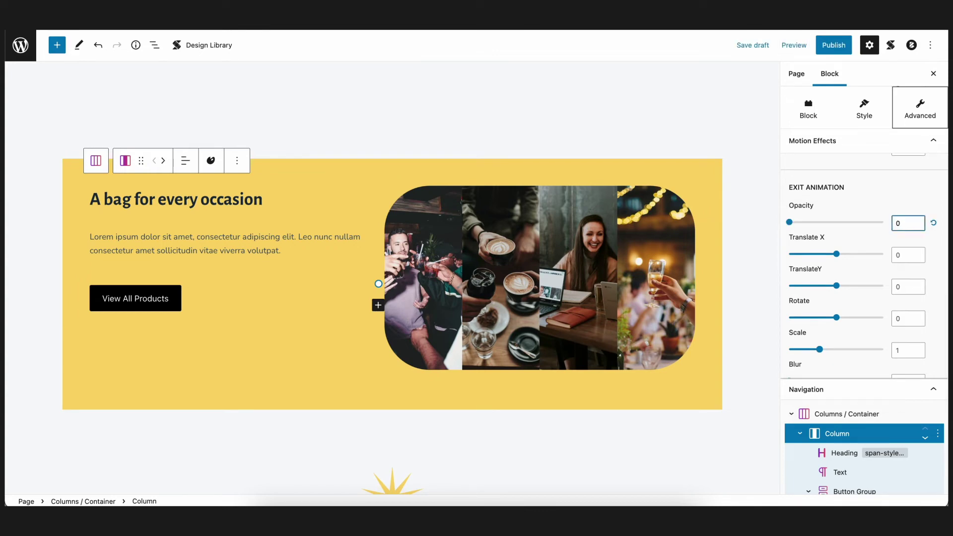
{"action": "left_click_drag", "start_coordinate": [838, 289], "coordinate": [773, 275]}
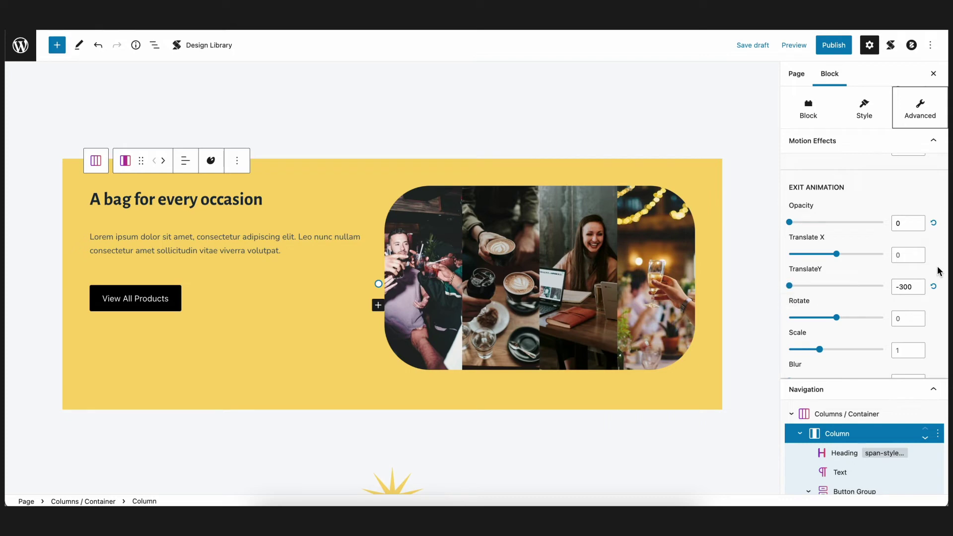
{"action": "scroll", "coordinate": [847, 428], "scroll_direction": "down", "scroll_amount": 3}
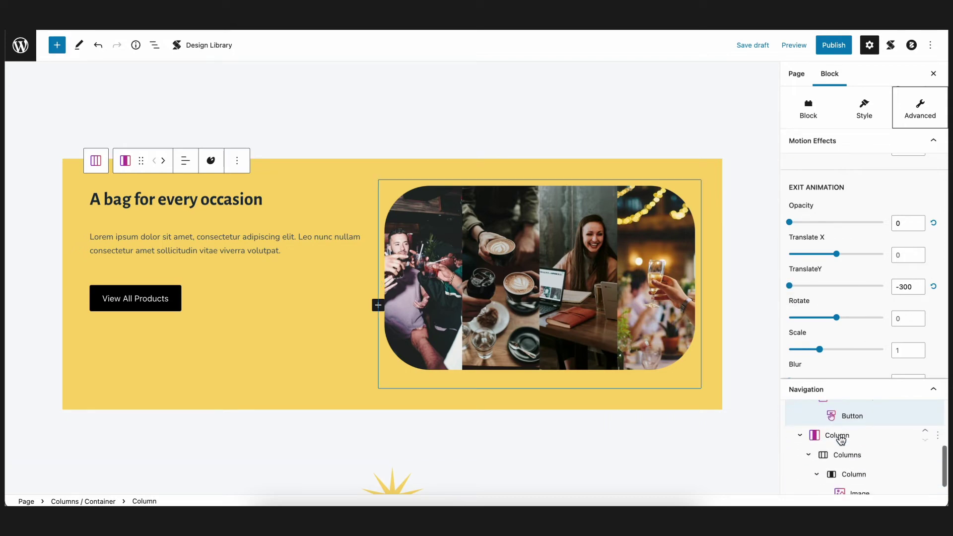
- Give the image column a Scroll Animation: entrance Opacity 0, TranslateY 150, exit Opacity 0
{"action": "left_click", "coordinate": [838, 437]}
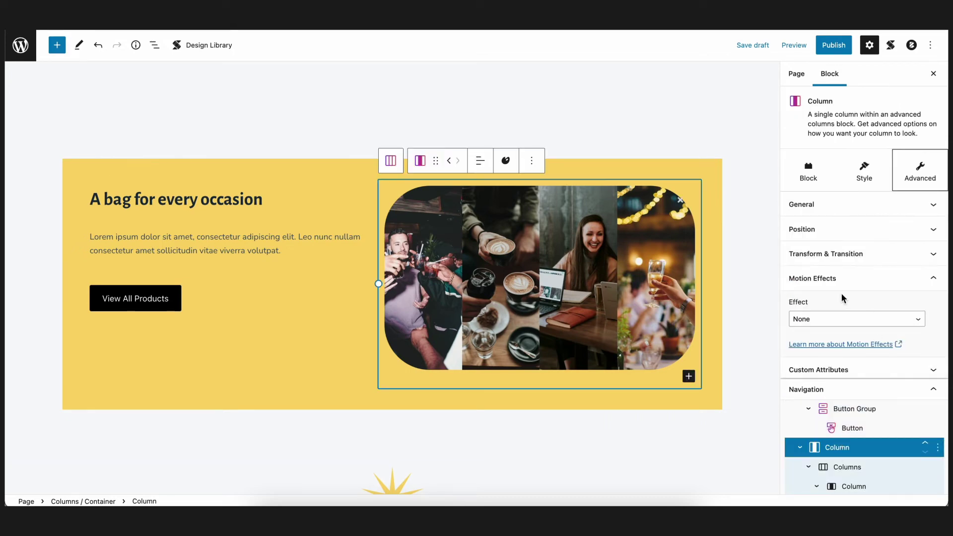
{"action": "left_click", "coordinate": [843, 322]}
{"action": "left_click", "coordinate": [841, 342]}
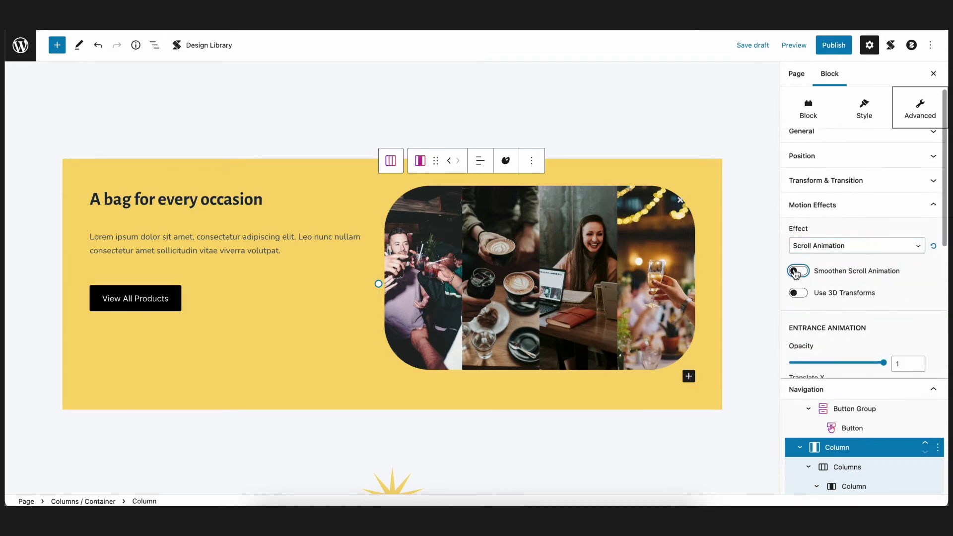
{"action": "scroll", "coordinate": [864, 298], "scroll_direction": "down", "scroll_amount": 3}
{"action": "double_click", "coordinate": [900, 221]}
{"action": "type", "text": "0"}
{"action": "double_click", "coordinate": [899, 284]}
{"action": "type", "text": "150"}
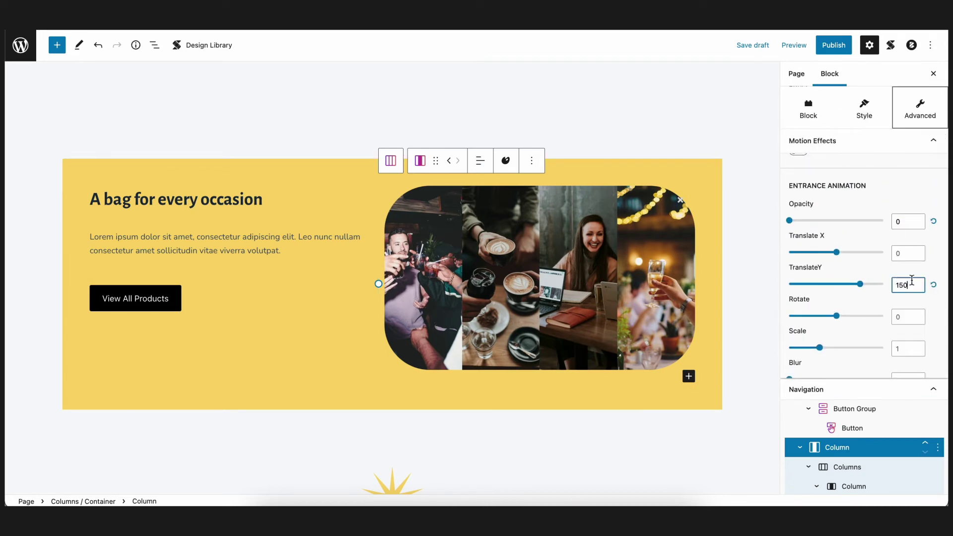
{"action": "scroll", "coordinate": [909, 298], "scroll_direction": "down", "scroll_amount": 5}
{"action": "double_click", "coordinate": [908, 248]}
{"action": "type", "text": "0"}
{"action": "double_click", "coordinate": [908, 312]}
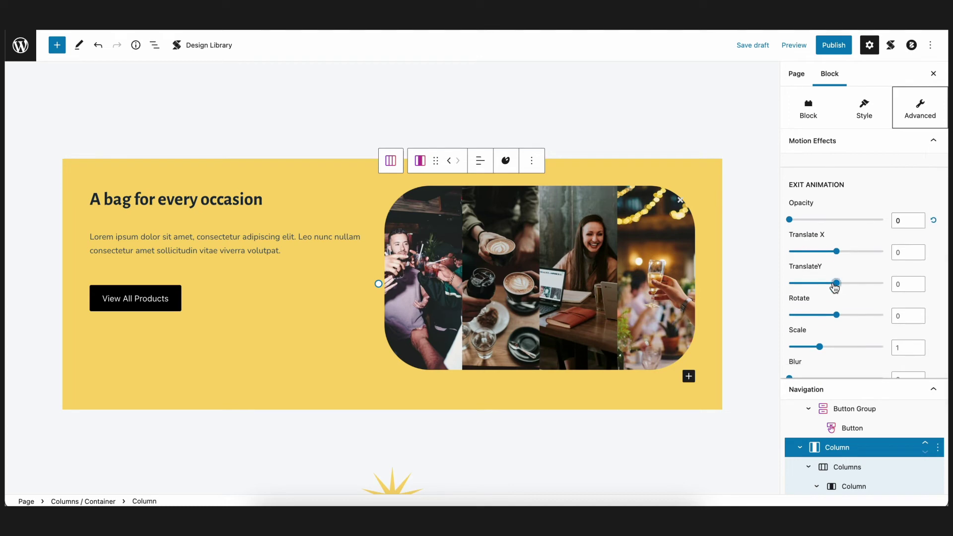
- Set the image column's exit TranslateY to -100
{"action": "type", "text": "-100"}
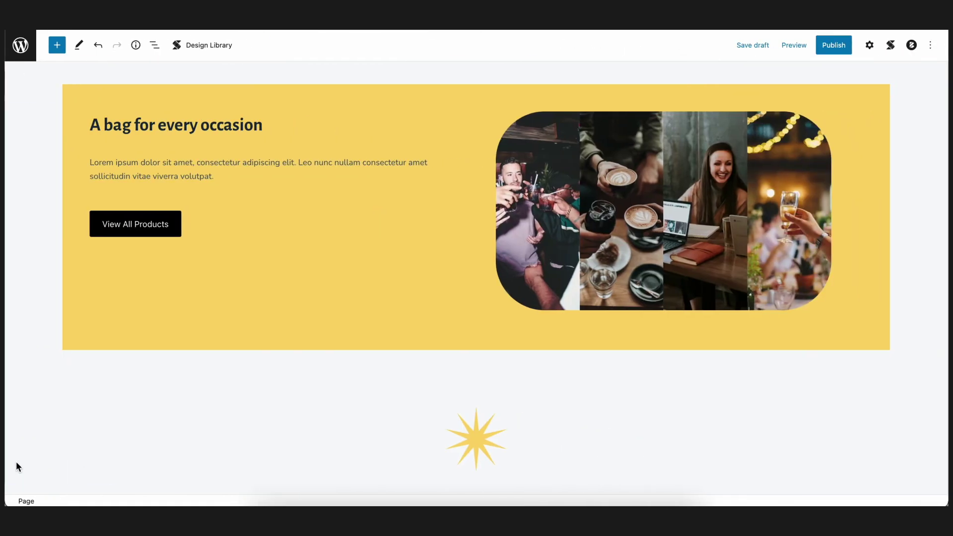
{"action": "scroll", "coordinate": [17, 467], "scroll_direction": "down", "scroll_amount": 5}
{"action": "scroll", "coordinate": [17, 467], "scroll_direction": "down", "scroll_amount": 4}
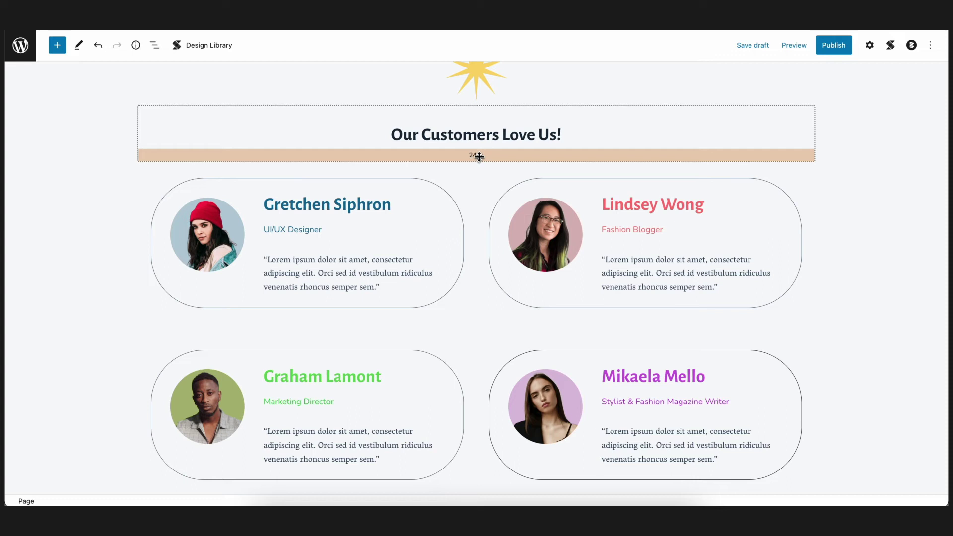
- Give the 'Our Customers Love Us!' heading a Scroll Animation with entrance Scale 1.5
{"action": "left_click", "coordinate": [479, 157]}
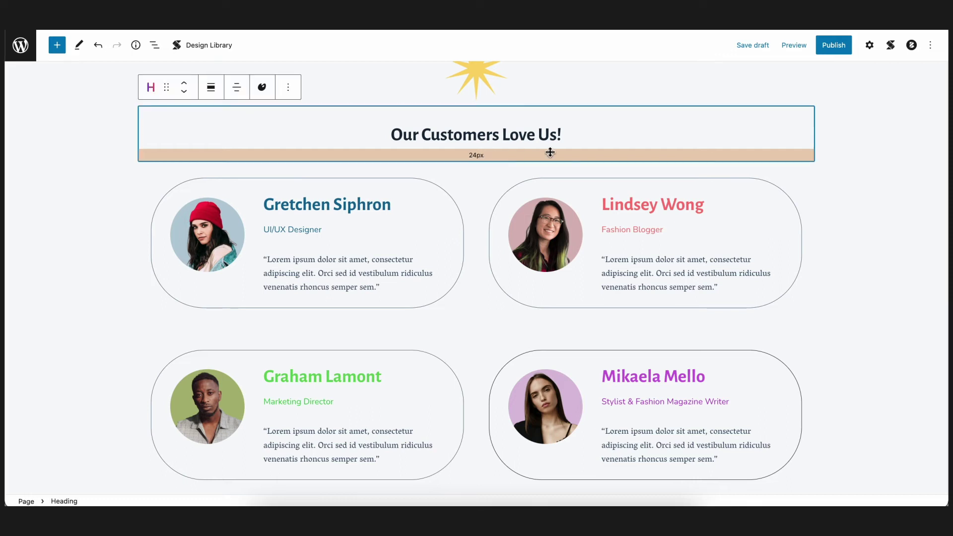
{"action": "left_click", "coordinate": [870, 48]}
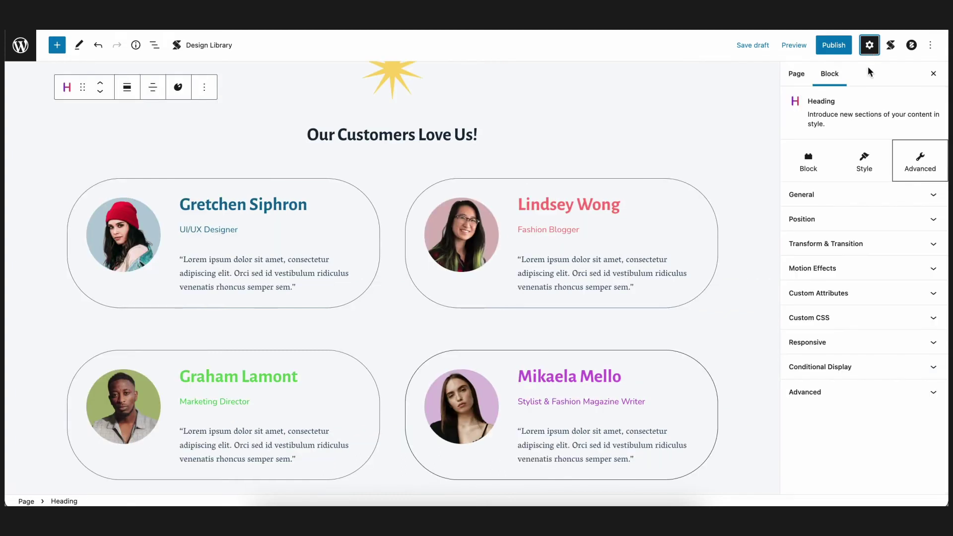
{"action": "left_click", "coordinate": [843, 275]}
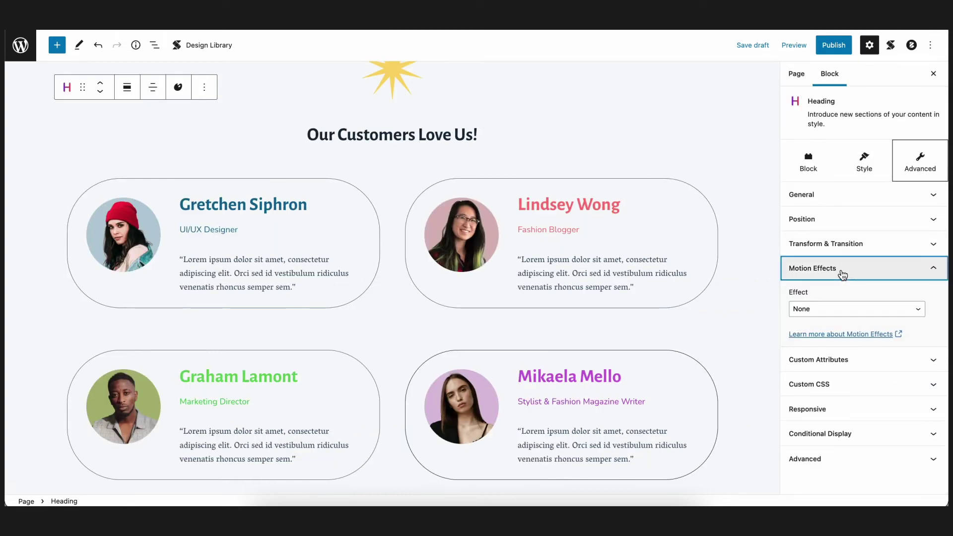
{"action": "left_click", "coordinate": [834, 309]}
{"action": "left_click", "coordinate": [831, 335]}
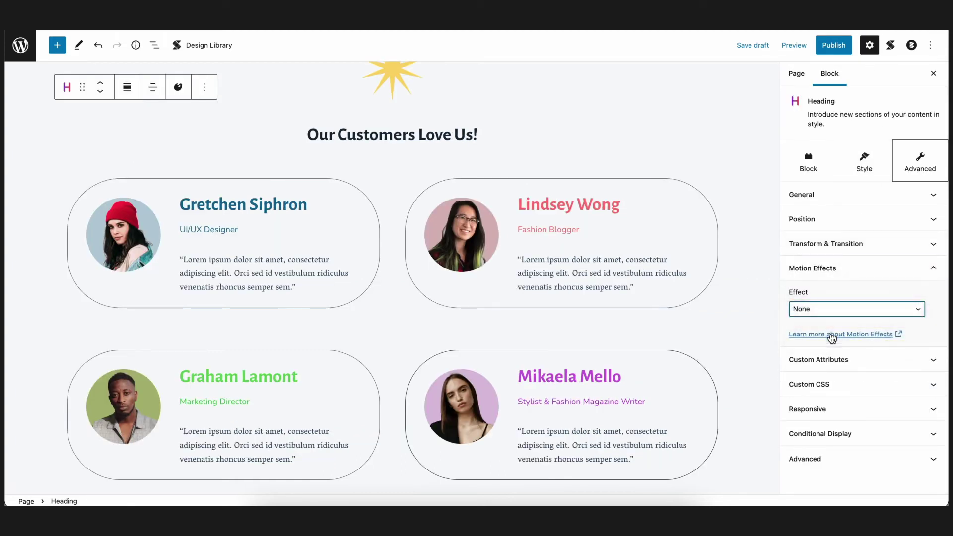
{"action": "scroll", "coordinate": [832, 338], "scroll_direction": "down", "scroll_amount": 3}
{"action": "scroll", "coordinate": [830, 336], "scroll_direction": "down", "scroll_amount": 3}
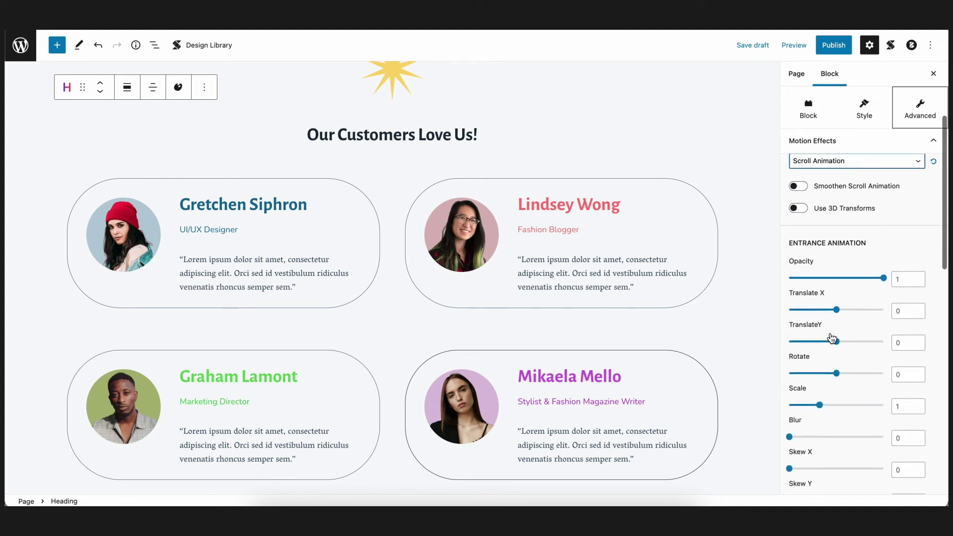
{"action": "left_click", "coordinate": [826, 358]}
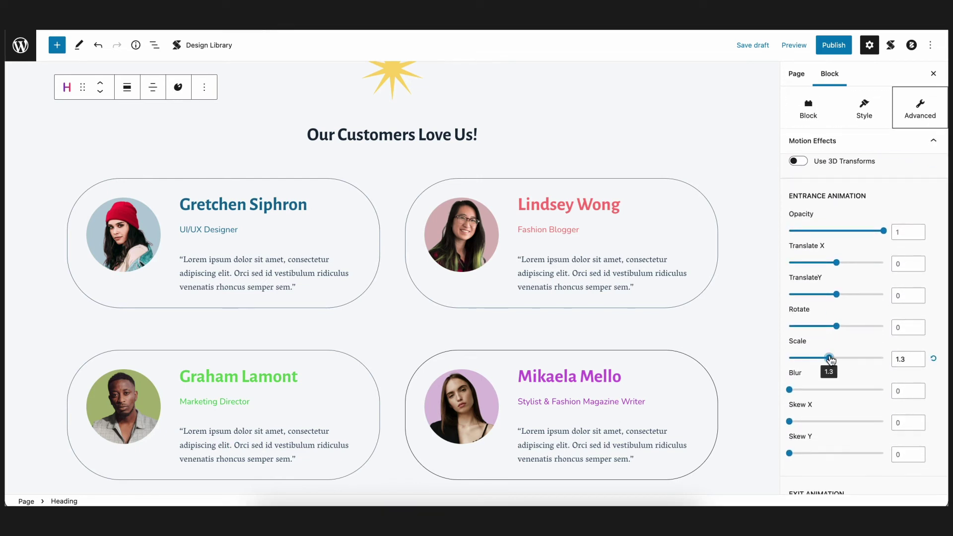
{"action": "left_click_drag", "start_coordinate": [827, 359], "coordinate": [838, 359]}
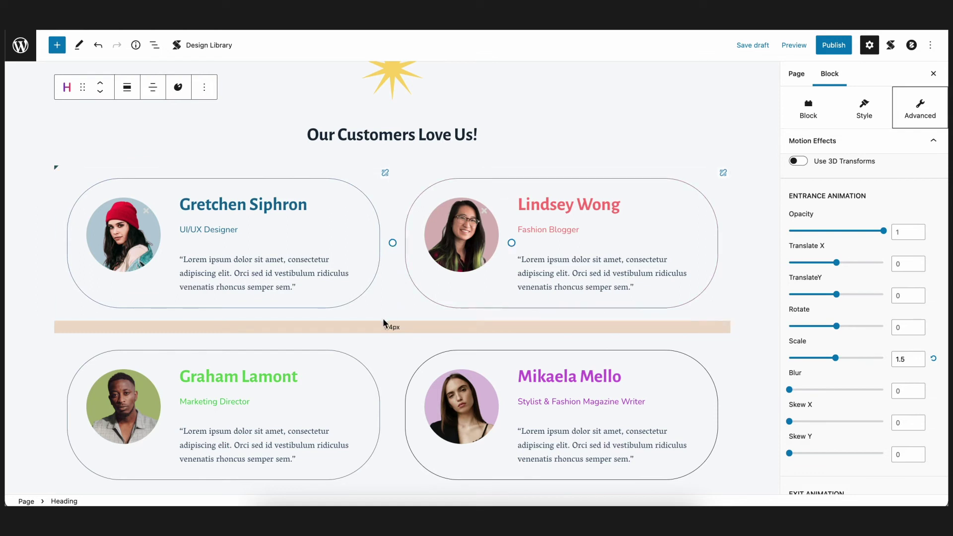
{"action": "scroll", "coordinate": [383, 389], "scroll_direction": "down", "scroll_amount": 1}
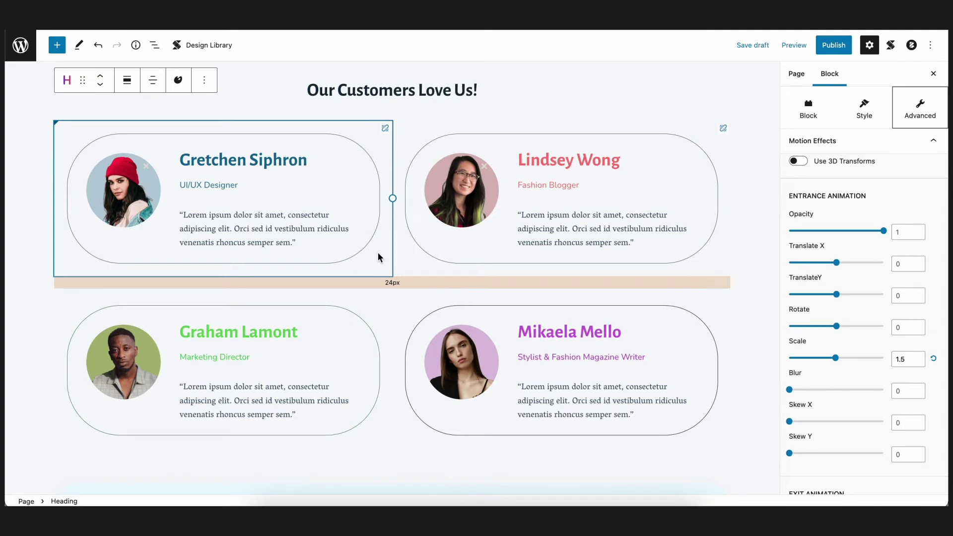
- Give the top-left UI/UX Designer testimonial column a smoothened Scroll Animation
{"action": "left_click", "coordinate": [394, 197]}
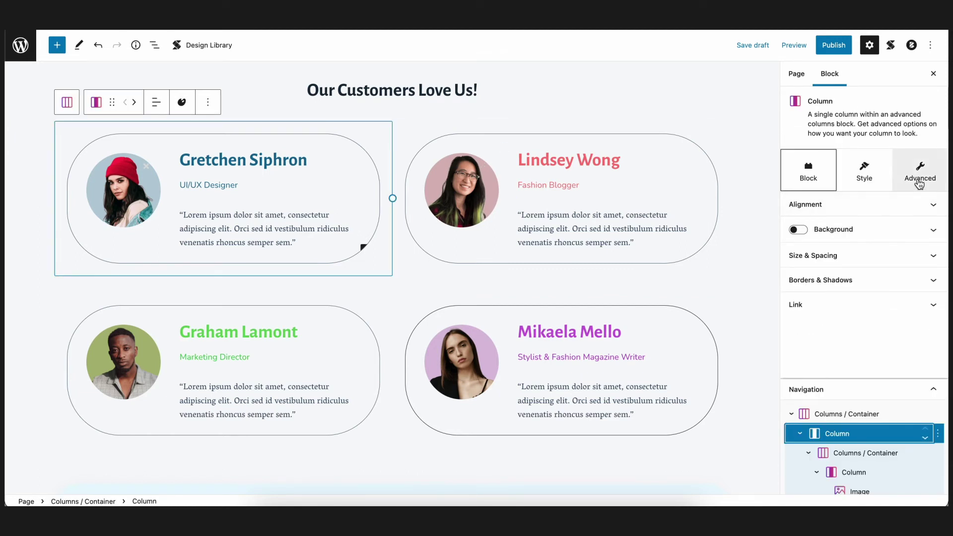
{"action": "left_click", "coordinate": [920, 183]}
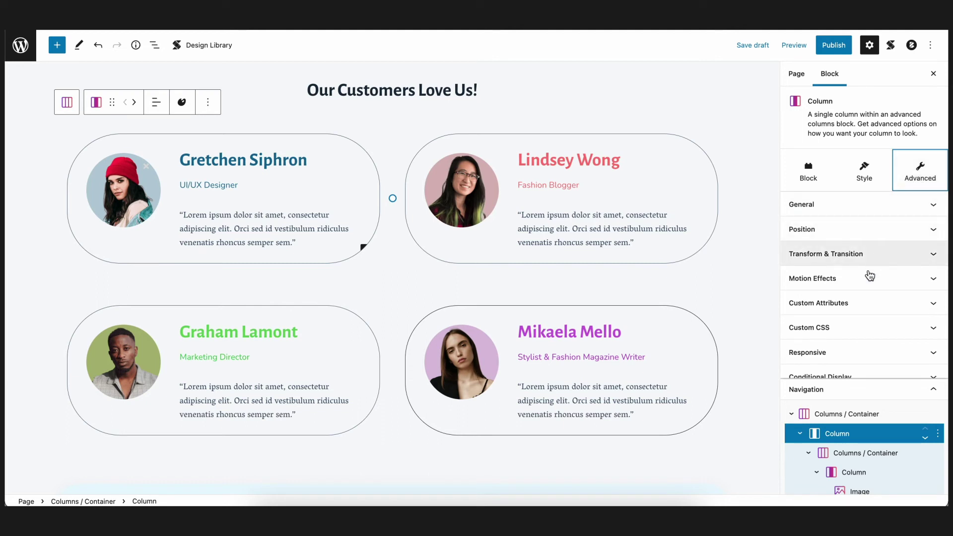
{"action": "left_click", "coordinate": [866, 281]}
{"action": "scroll", "coordinate": [865, 284], "scroll_direction": "down", "scroll_amount": 3}
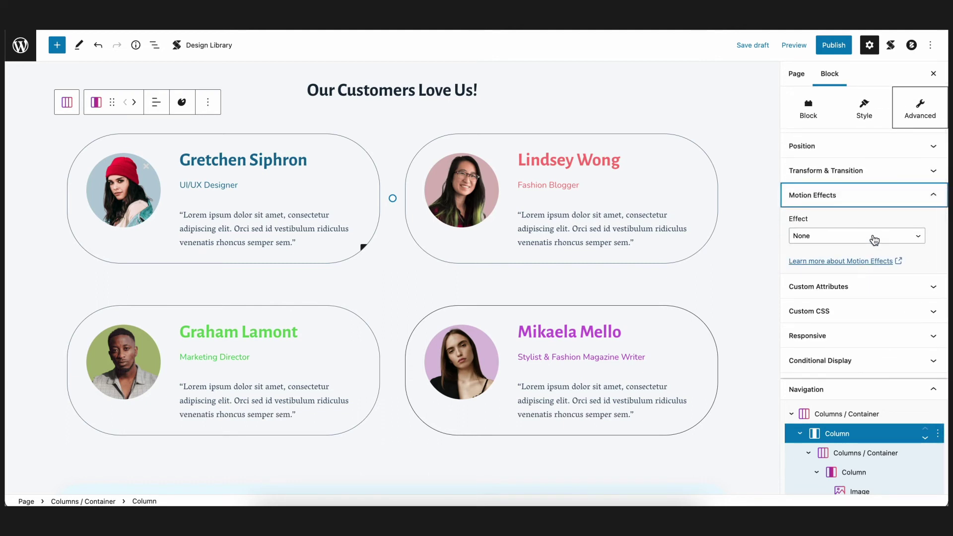
{"action": "left_click", "coordinate": [872, 237]}
{"action": "left_click", "coordinate": [861, 260]}
{"action": "scroll", "coordinate": [858, 263], "scroll_direction": "down", "scroll_amount": 2}
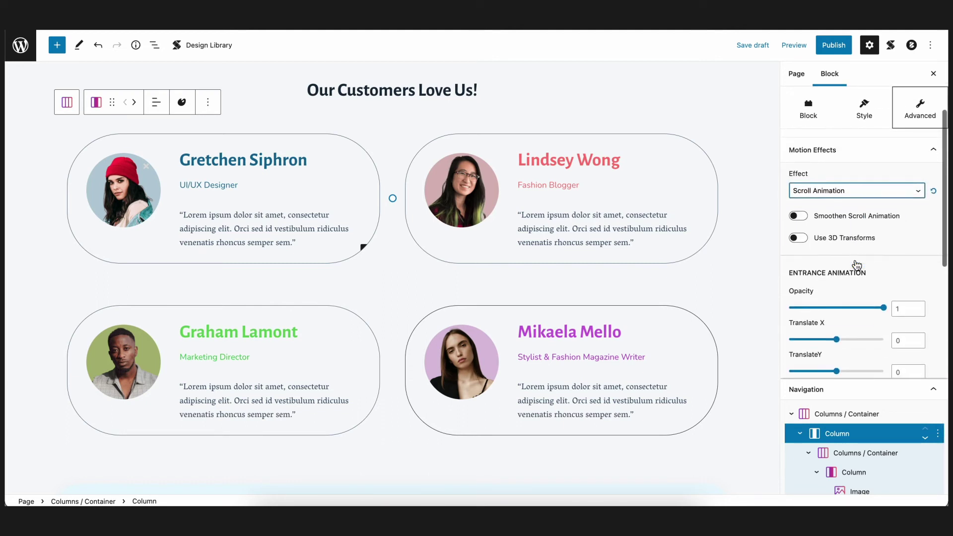
{"action": "left_click", "coordinate": [799, 217]}
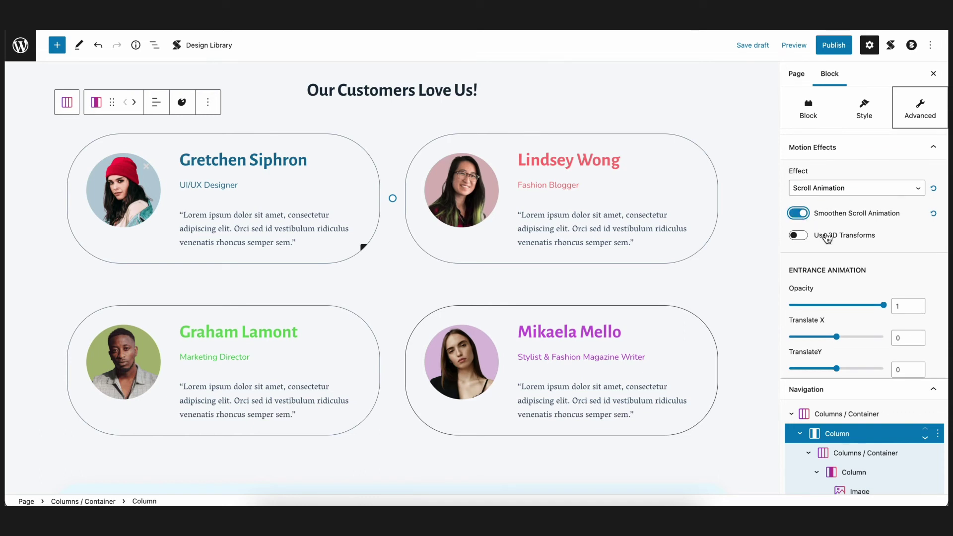
- Set its entrance Translate X to -300 and its exit Opacity to 0.2
{"action": "scroll", "coordinate": [854, 290], "scroll_direction": "down", "scroll_amount": 2}
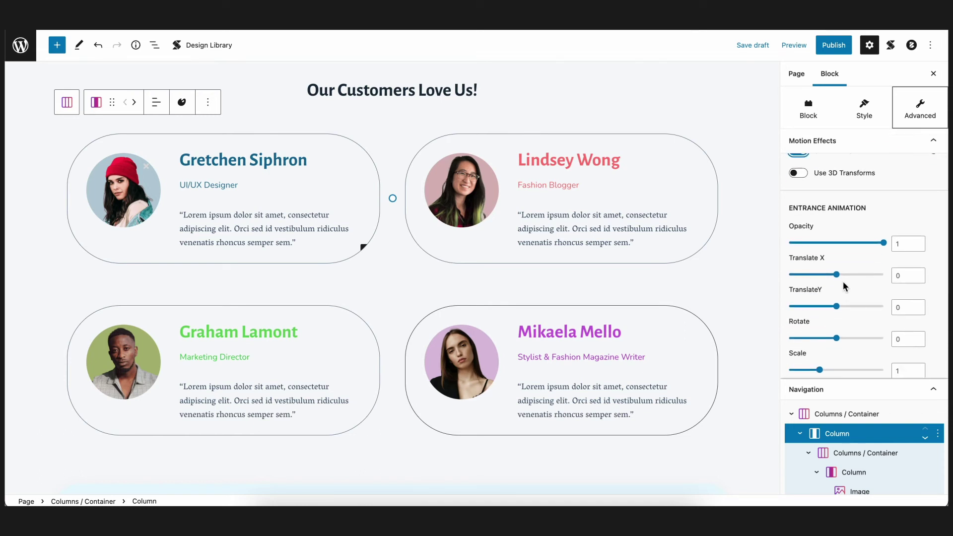
{"action": "left_click_drag", "start_coordinate": [837, 274], "coordinate": [789, 277]}
{"action": "scroll", "coordinate": [933, 297], "scroll_direction": "down", "scroll_amount": 1}
{"action": "scroll", "coordinate": [933, 296], "scroll_direction": "down", "scroll_amount": 3}
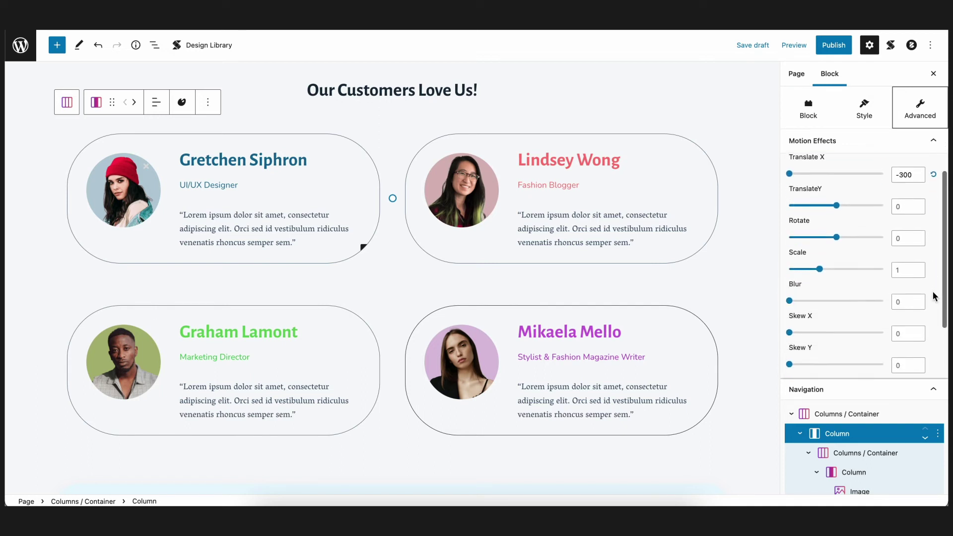
{"action": "scroll", "coordinate": [933, 294], "scroll_direction": "down", "scroll_amount": 5}
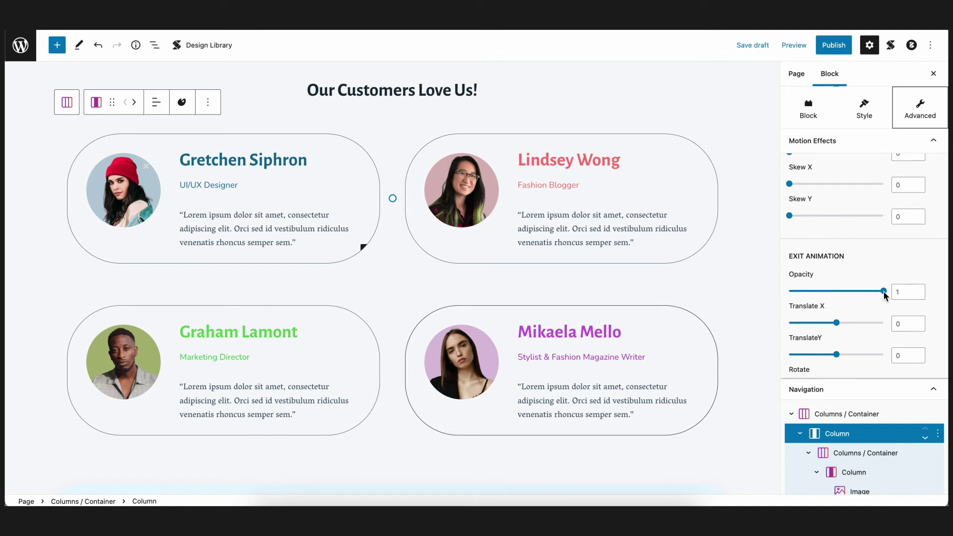
{"action": "left_click_drag", "start_coordinate": [859, 294], "coordinate": [813, 293]}
{"action": "scroll", "coordinate": [883, 265], "scroll_direction": "down", "scroll_amount": 1}
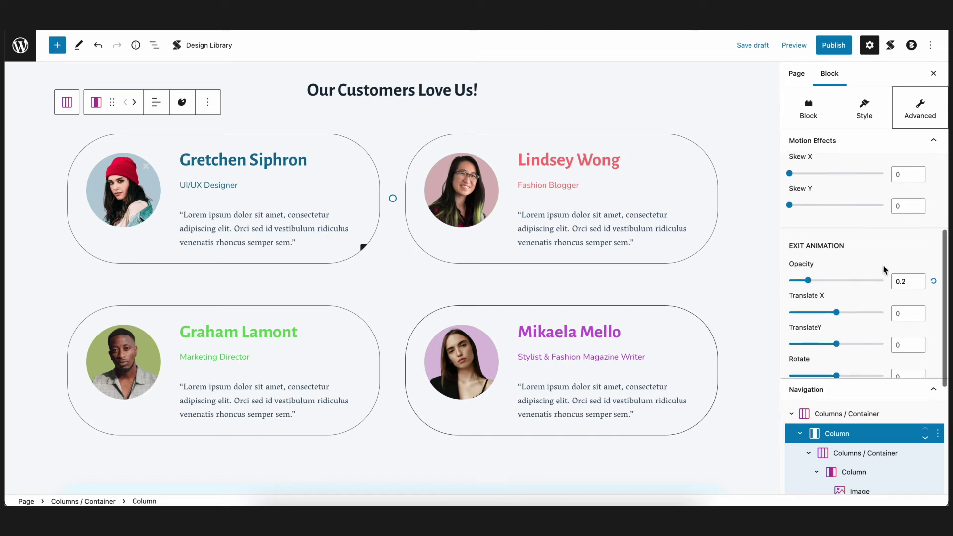
- Give the bottom-left testimonial column a Scroll Animation with exit Opacity 0
{"action": "left_click", "coordinate": [357, 427]}
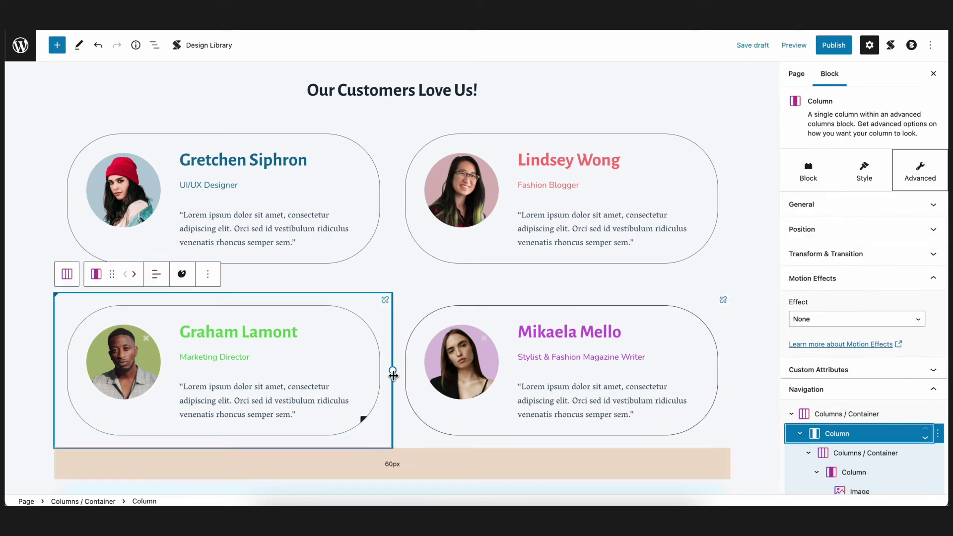
{"action": "left_click", "coordinate": [855, 315]}
{"action": "left_click", "coordinate": [839, 345]}
{"action": "scroll", "coordinate": [864, 293], "scroll_direction": "down", "scroll_amount": 10}
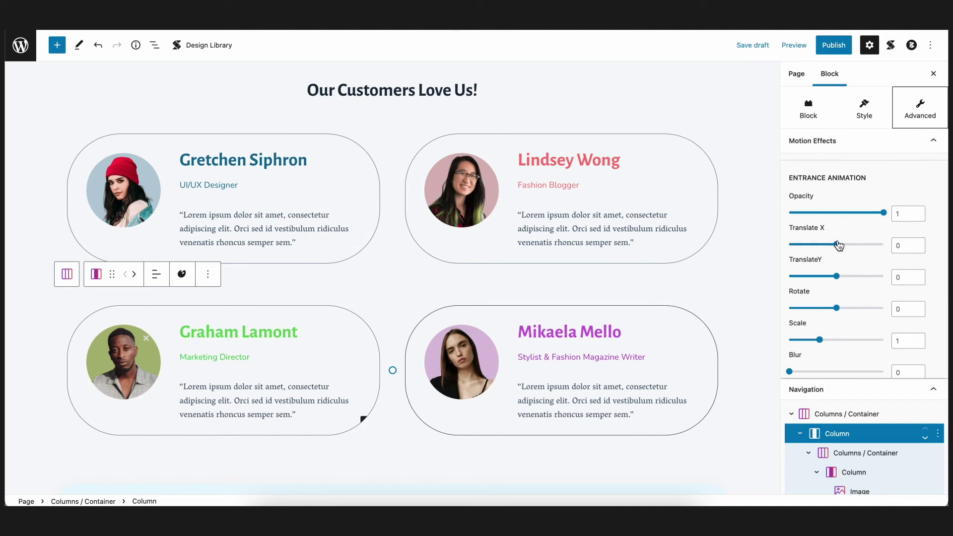
{"action": "double_click", "coordinate": [900, 284]}
{"action": "type", "text": "0.2"}
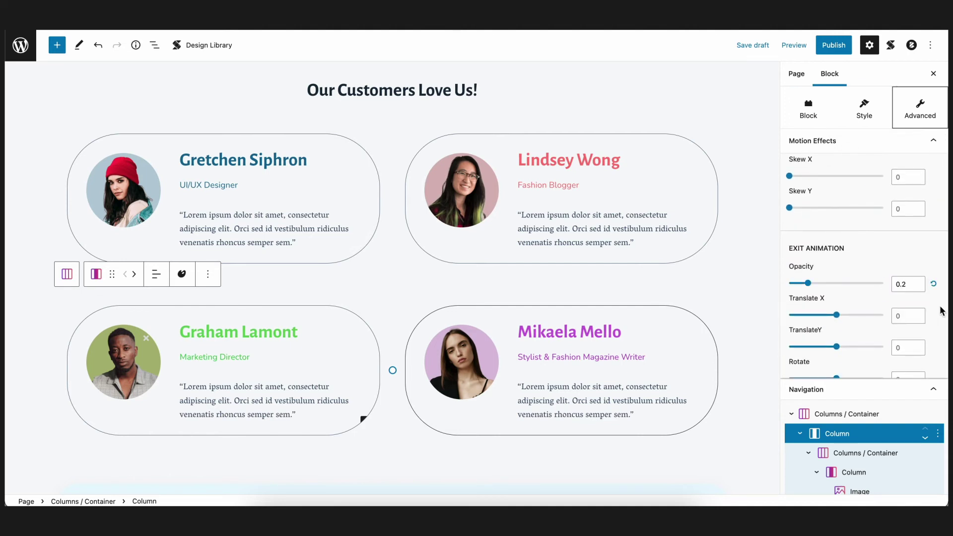
- Give the top-right Fashion Blogger column a smoothened Scroll Animation: entrance Translate X 300, exit Opacity 0.2
{"action": "left_click", "coordinate": [392, 200]}
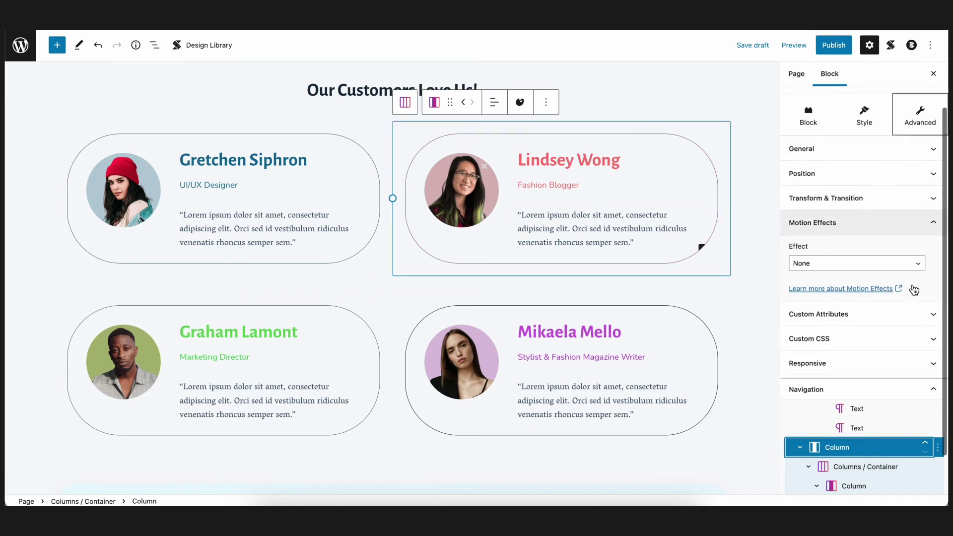
{"action": "left_click", "coordinate": [873, 264]}
{"action": "left_click", "coordinate": [861, 285]}
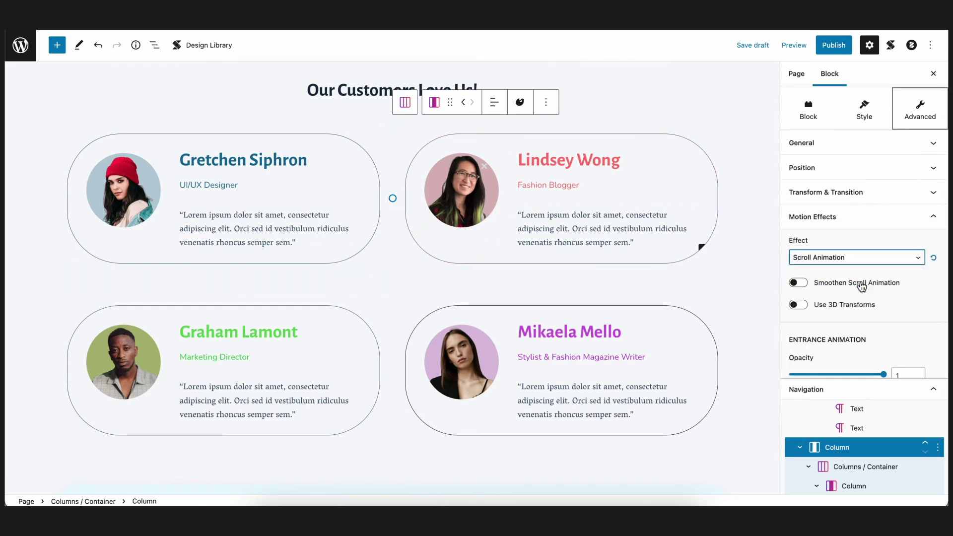
{"action": "scroll", "coordinate": [844, 270], "scroll_direction": "down", "scroll_amount": 1}
{"action": "left_click", "coordinate": [799, 249]}
{"action": "scroll", "coordinate": [840, 276], "scroll_direction": "down", "scroll_amount": 3}
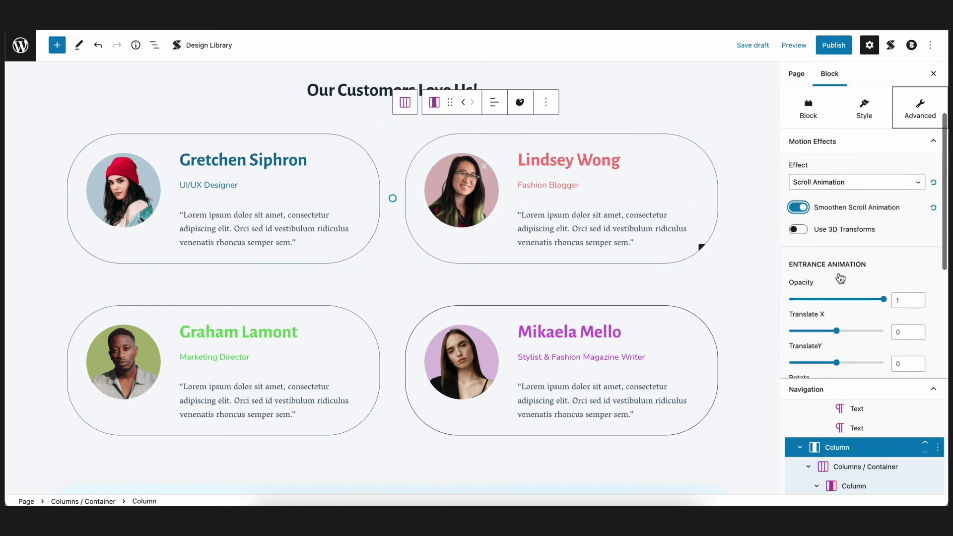
{"action": "left_click_drag", "start_coordinate": [837, 262], "coordinate": [894, 269]}
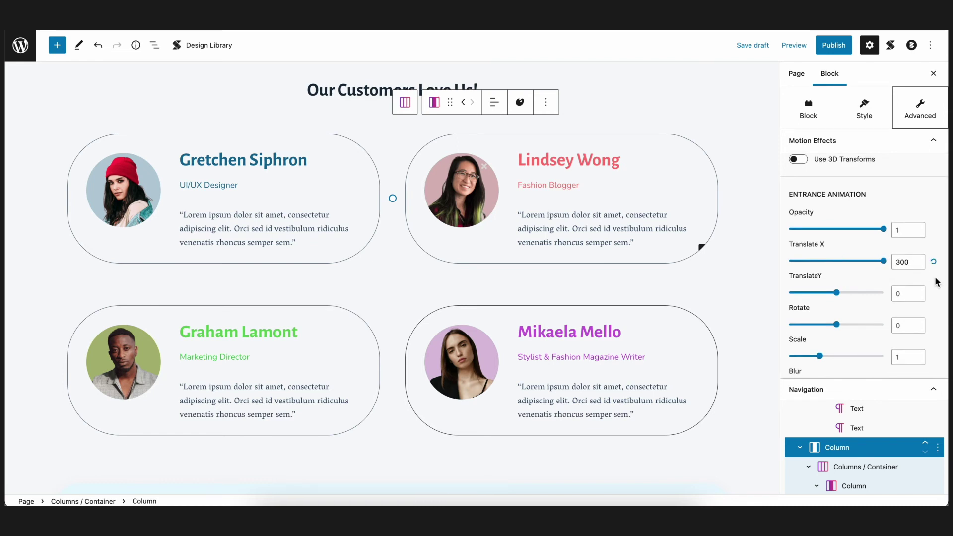
{"action": "scroll", "coordinate": [923, 278], "scroll_direction": "down", "scroll_amount": 5}
{"action": "double_click", "coordinate": [908, 296]}
{"action": "type", "text": "0.2"}
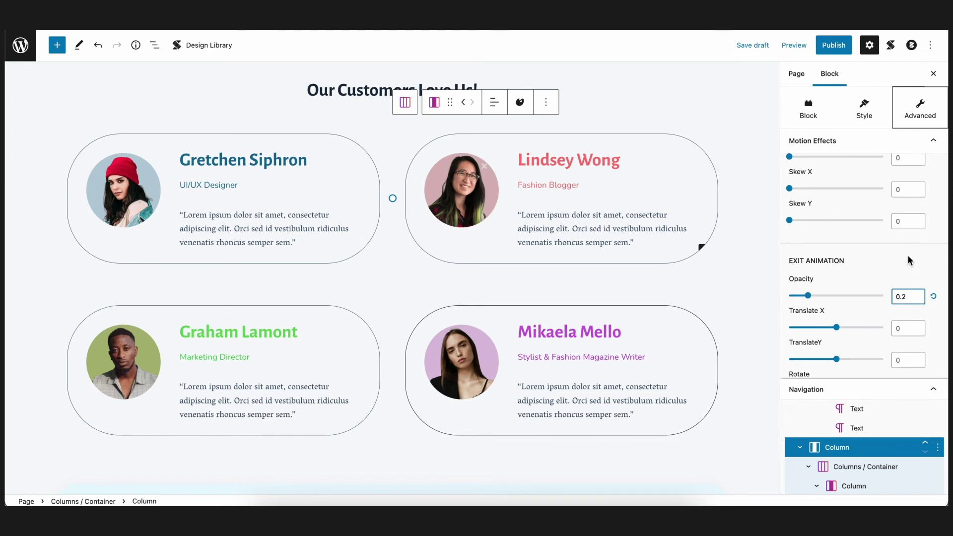
- Give the bottom-right testimonial column a Scroll Animation entering from Translate X 300 with lowered exit opacity
{"action": "left_click", "coordinate": [395, 374]}
{"action": "left_click", "coordinate": [844, 315]}
{"action": "left_click", "coordinate": [824, 336]}
{"action": "scroll", "coordinate": [836, 251], "scroll_direction": "down", "scroll_amount": 5}
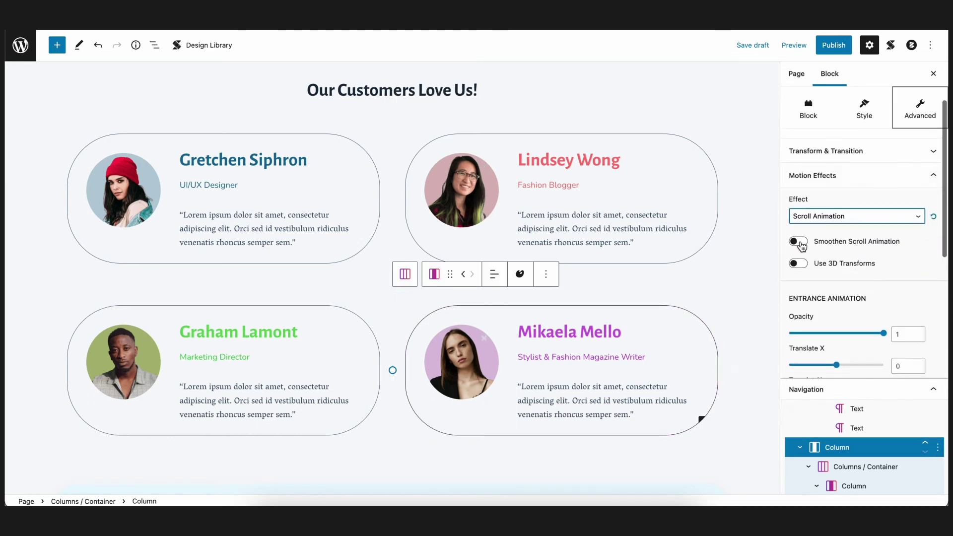
{"action": "left_click_drag", "start_coordinate": [837, 248], "coordinate": [886, 248]}
{"action": "scroll", "coordinate": [884, 278], "scroll_direction": "down", "scroll_amount": 5}
{"action": "double_click", "coordinate": [909, 308]}
{"action": "type", "text": "0.2"}
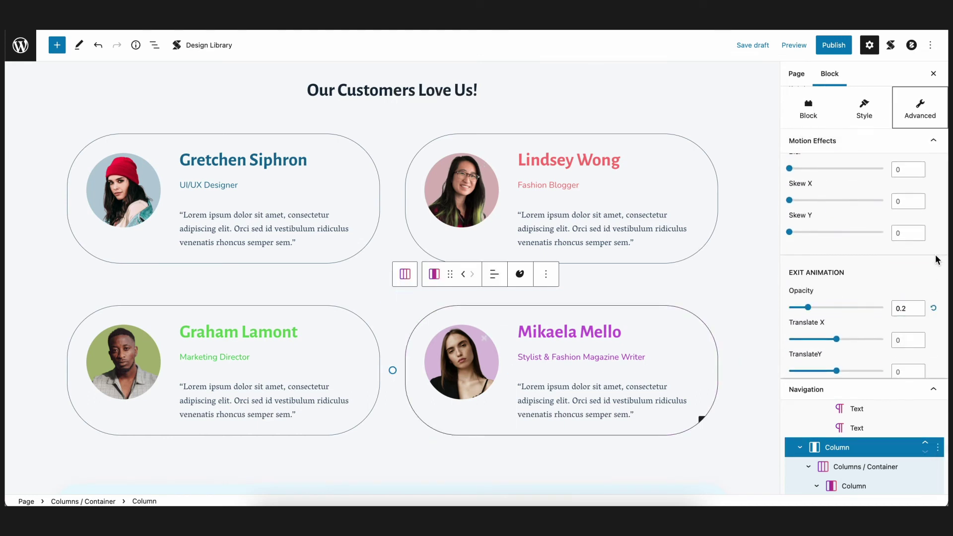
{"action": "left_click", "coordinate": [933, 74]}
{"action": "left_click", "coordinate": [670, 440]}
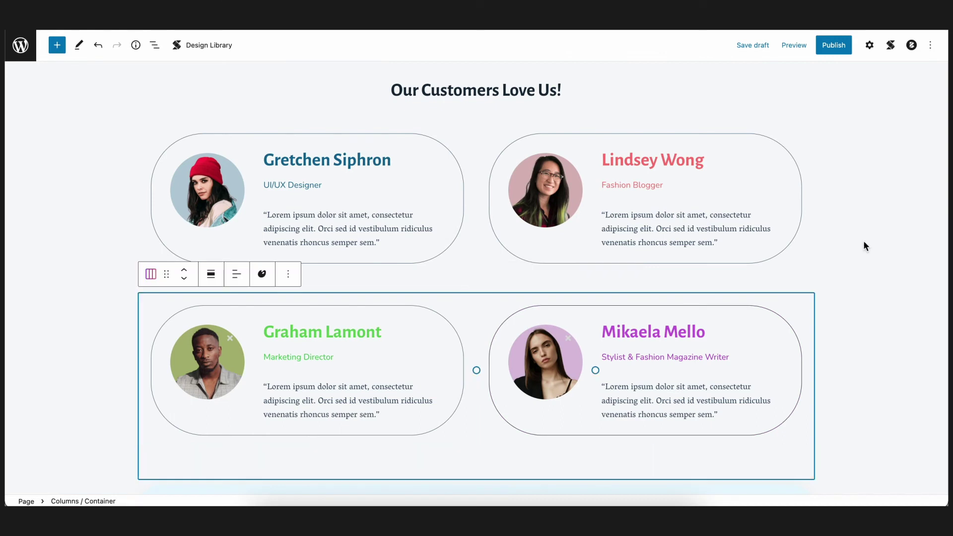
{"action": "left_click", "coordinate": [900, 225]}
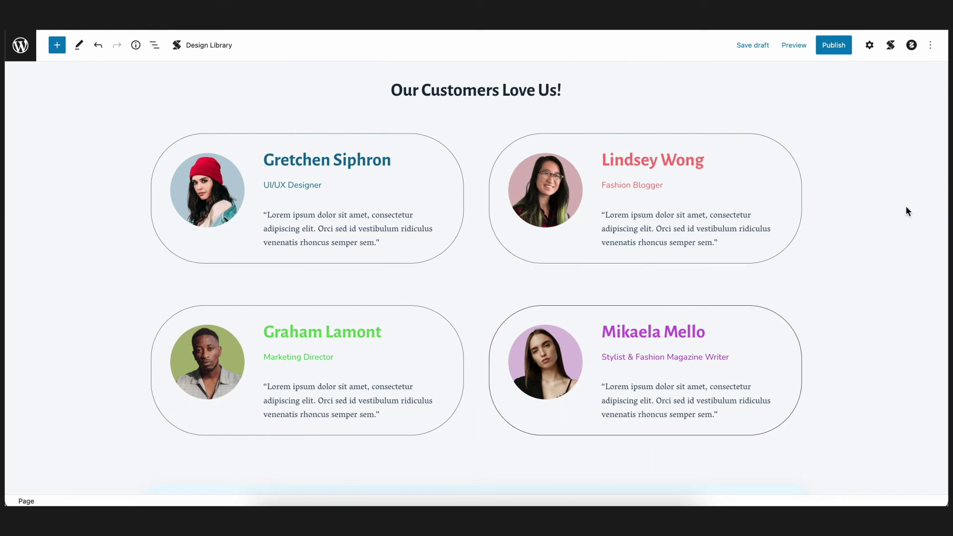
- Preview the page in a new tab and scroll through the products, banner and testimonial cards
{"action": "left_click", "coordinate": [793, 46]}
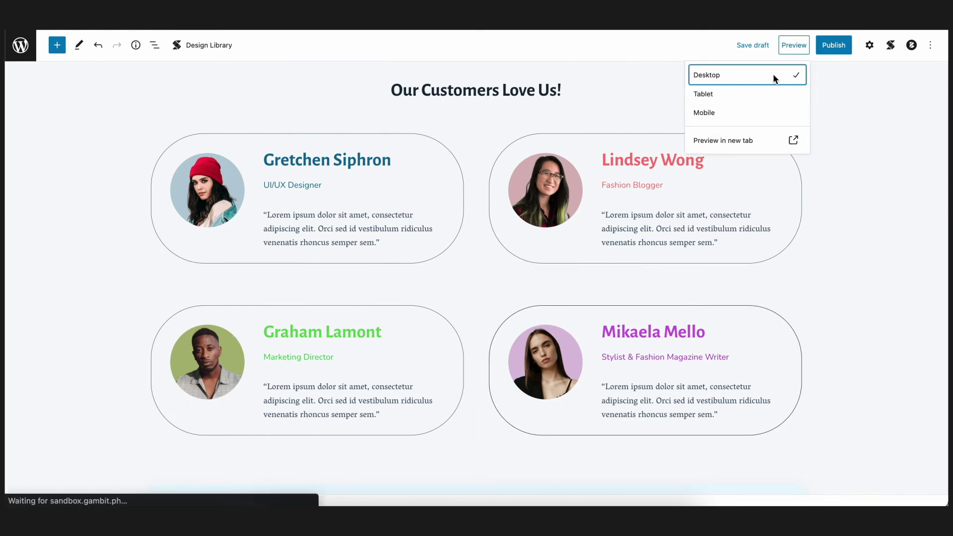
{"action": "left_click", "coordinate": [734, 140]}
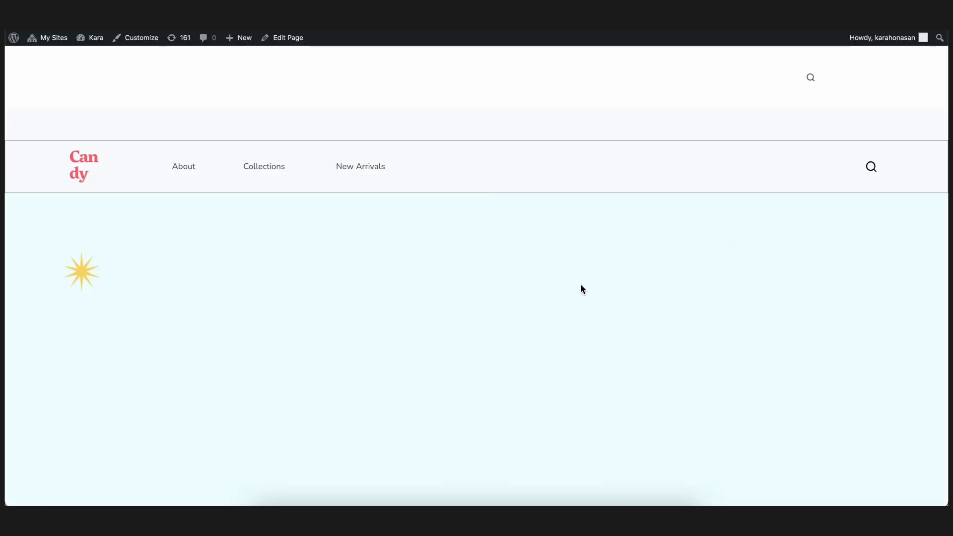
{"action": "scroll", "coordinate": [582, 289], "scroll_direction": "down", "scroll_amount": 6}
{"action": "scroll", "coordinate": [582, 289], "scroll_direction": "down", "scroll_amount": 8}
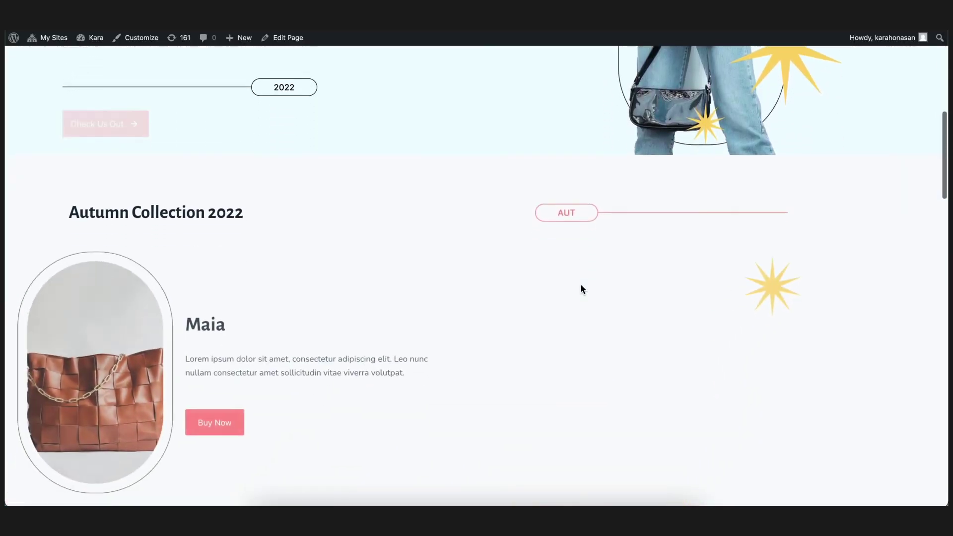
{"action": "scroll", "coordinate": [582, 289], "scroll_direction": "down", "scroll_amount": 8}
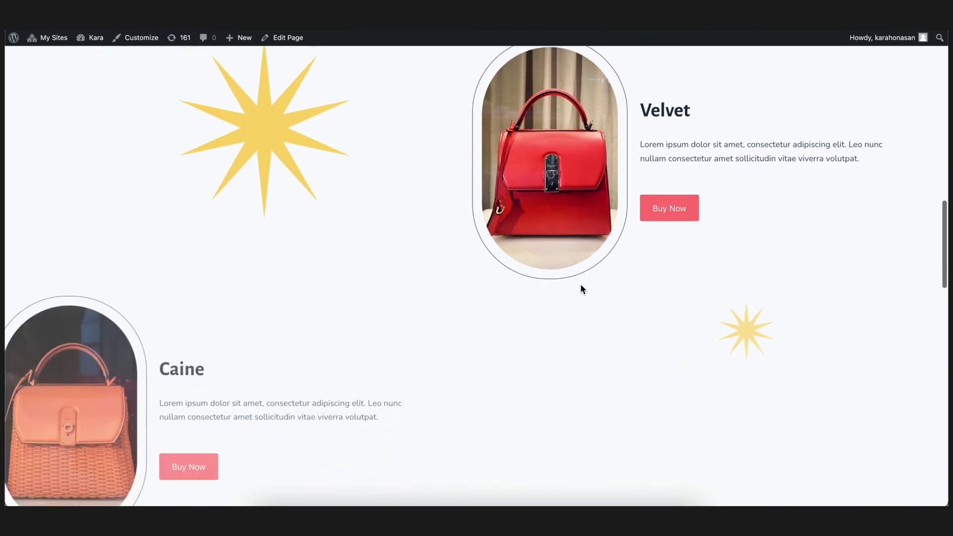
{"action": "scroll", "coordinate": [582, 289], "scroll_direction": "down", "scroll_amount": 7}
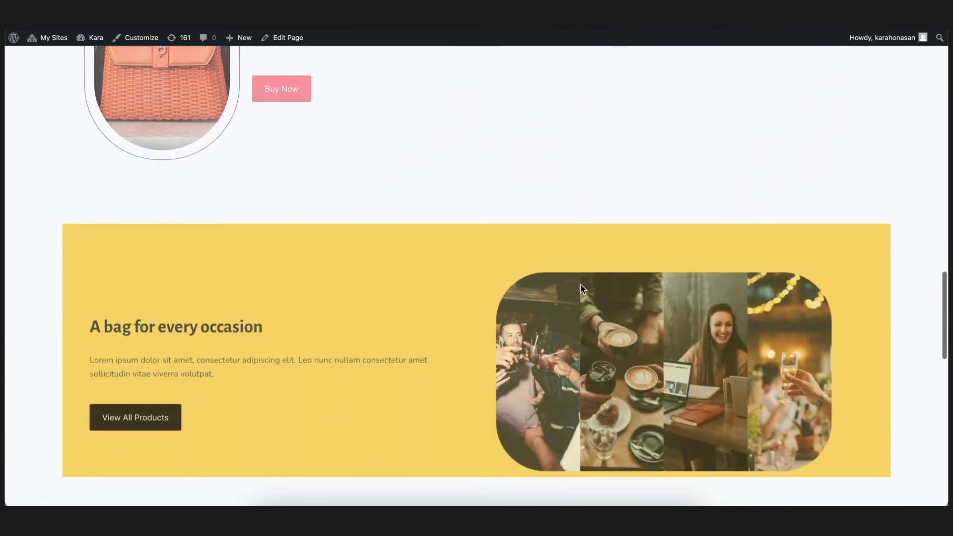
{"action": "scroll", "coordinate": [582, 289], "scroll_direction": "down", "scroll_amount": 4}
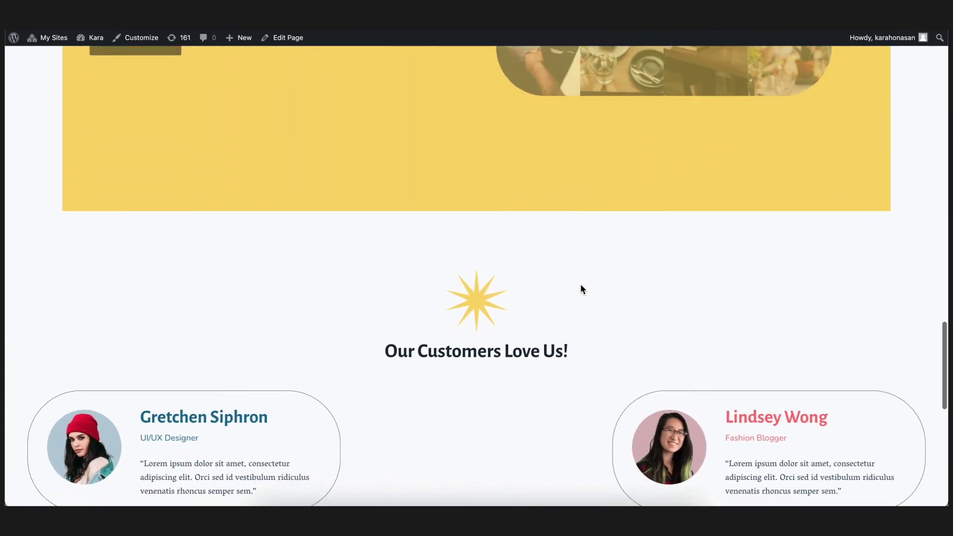
{"action": "scroll", "coordinate": [582, 288], "scroll_direction": "down", "scroll_amount": 5}
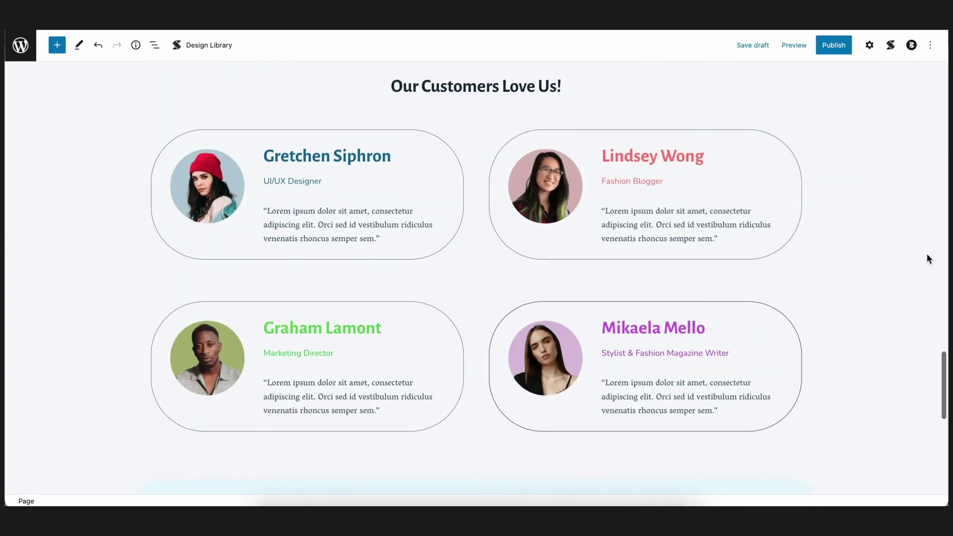
{"action": "scroll", "coordinate": [927, 258], "scroll_direction": "down", "scroll_amount": 6}
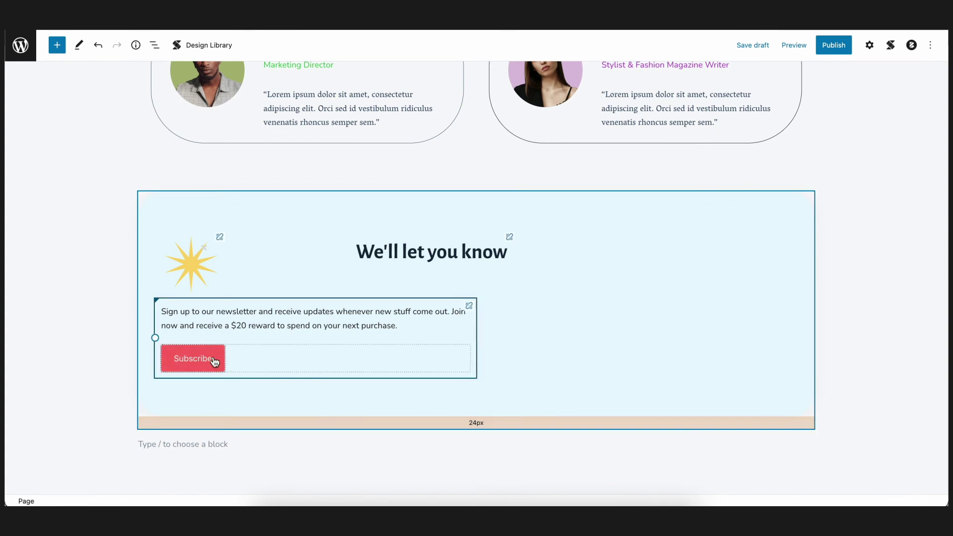
- Give the newsletter call-to-action's columns container a smoothened Scroll Animation
{"action": "left_click", "coordinate": [444, 425]}
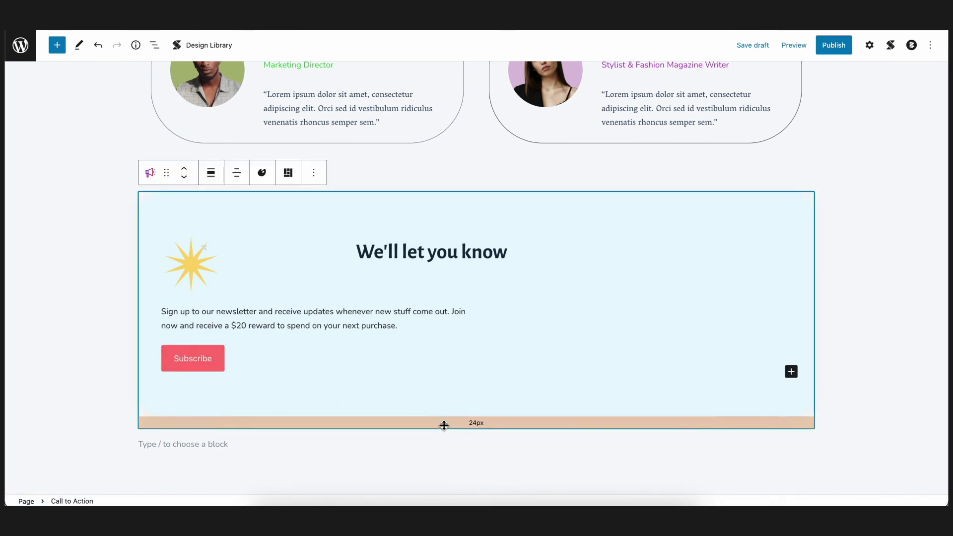
{"action": "left_click", "coordinate": [870, 46]}
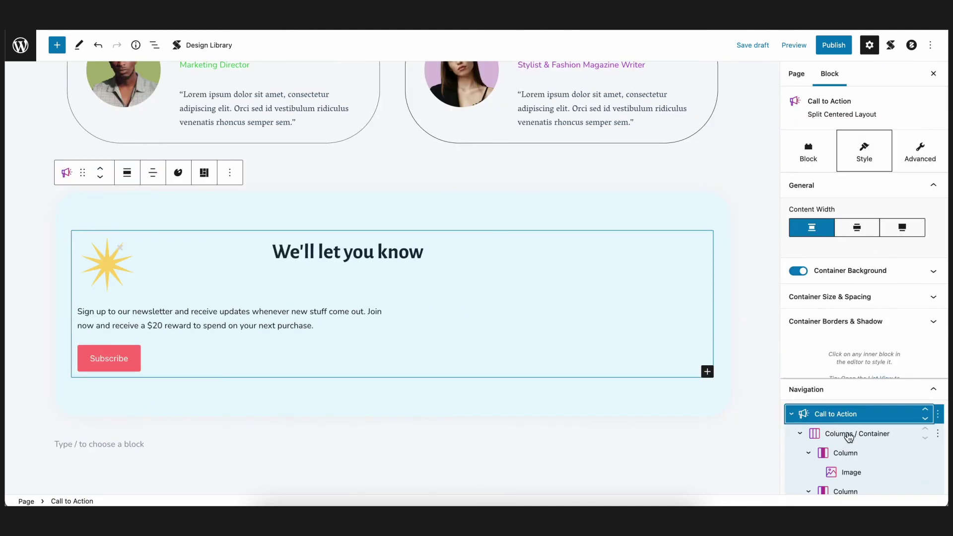
{"action": "left_click", "coordinate": [849, 435]}
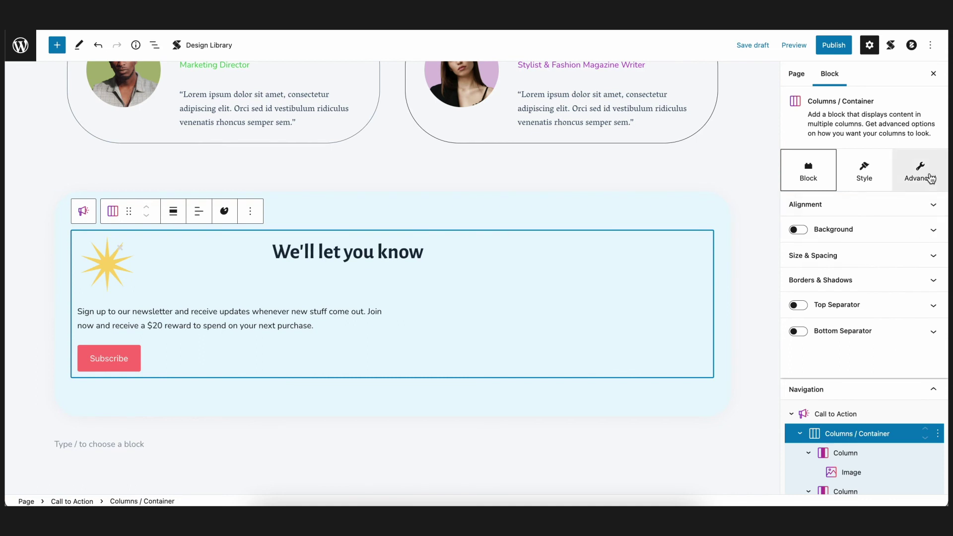
{"action": "left_click", "coordinate": [928, 178]}
{"action": "left_click", "coordinate": [867, 277]}
{"action": "scroll", "coordinate": [864, 284], "scroll_direction": "down", "scroll_amount": 2}
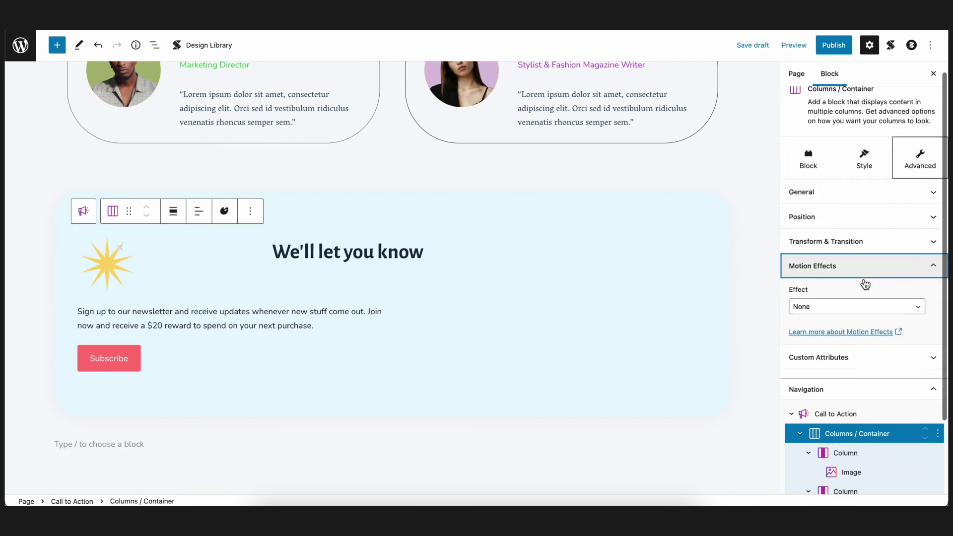
{"action": "left_click", "coordinate": [863, 266]}
{"action": "left_click", "coordinate": [857, 290]}
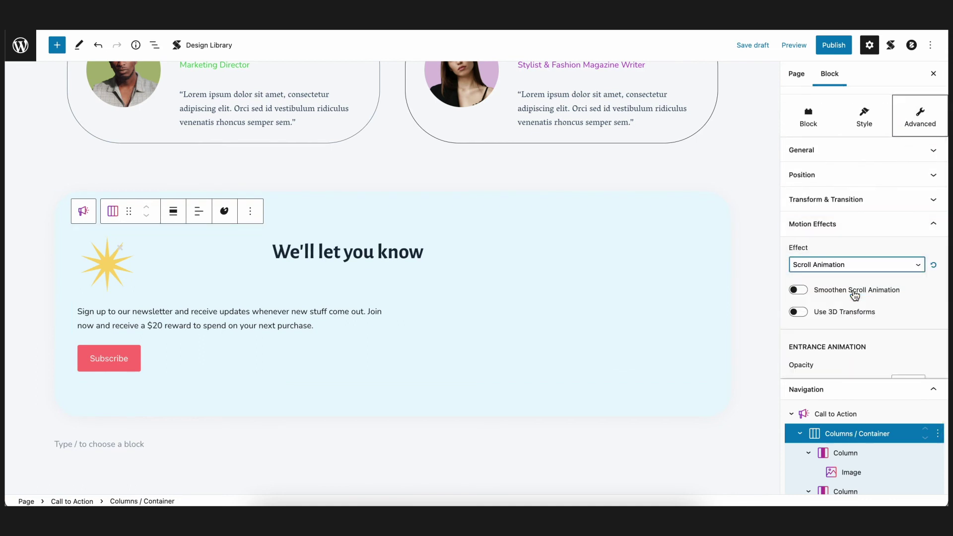
{"action": "scroll", "coordinate": [855, 296], "scroll_direction": "down", "scroll_amount": 2}
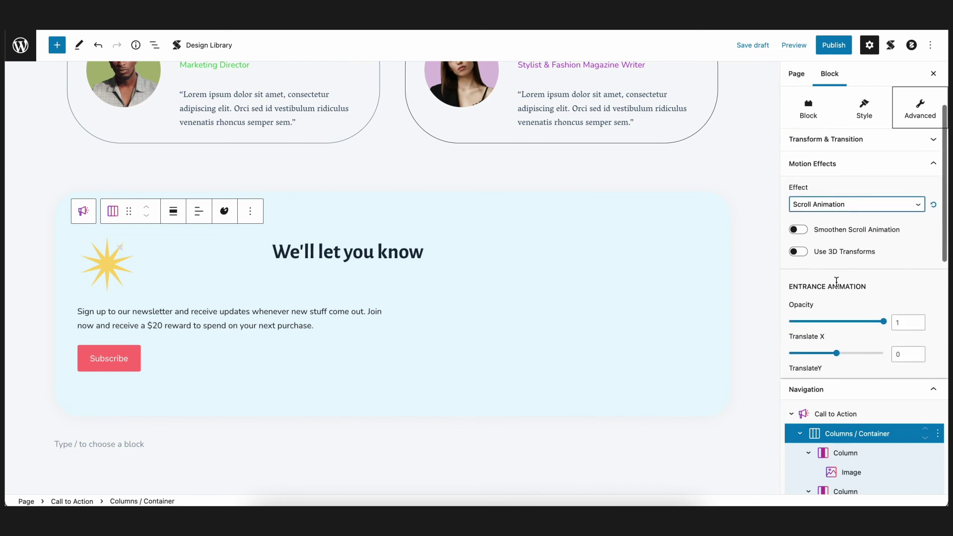
{"action": "left_click", "coordinate": [798, 230]}
- Set the container's entrance Opacity to 0.2 and close the settings sidebar
{"action": "scroll", "coordinate": [859, 299], "scroll_direction": "down", "scroll_amount": 3}
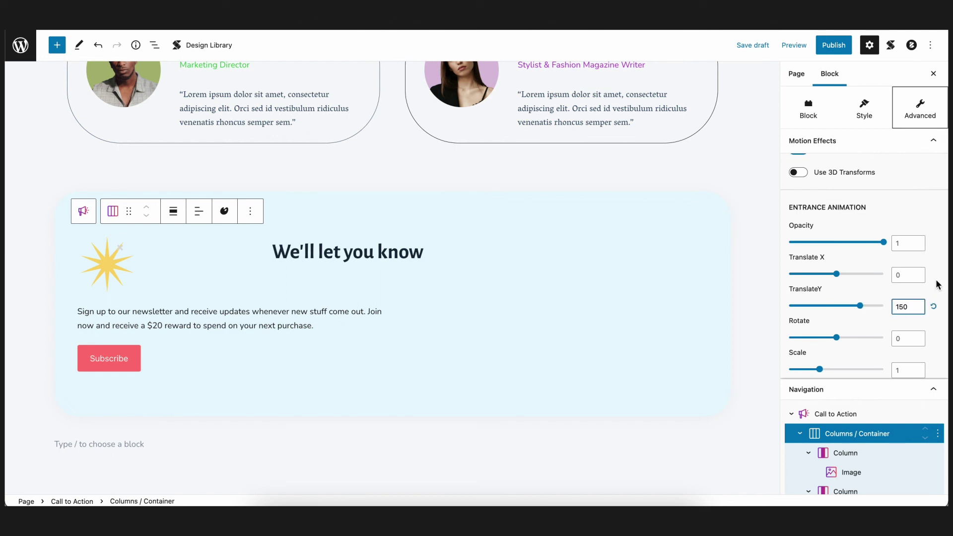
{"action": "left_click", "coordinate": [906, 242]}
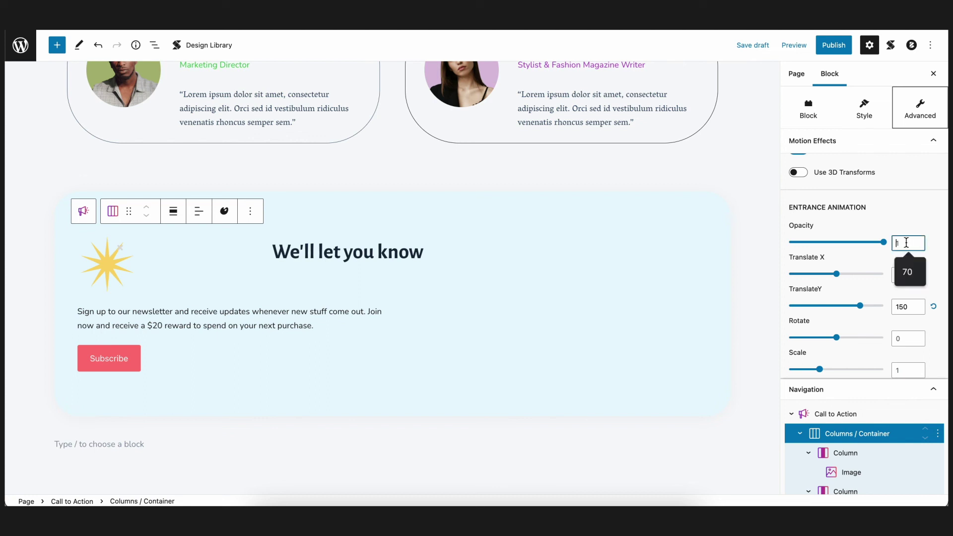
{"action": "key", "text": "BackSpace"}
{"action": "type", "text": "0.2"}
{"action": "left_click", "coordinate": [925, 207]}
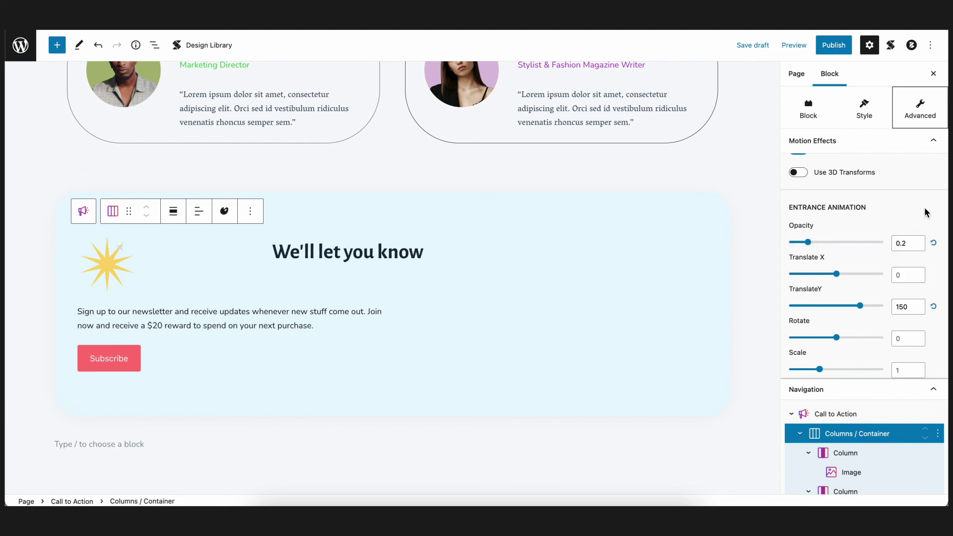
{"action": "left_click", "coordinate": [933, 74]}
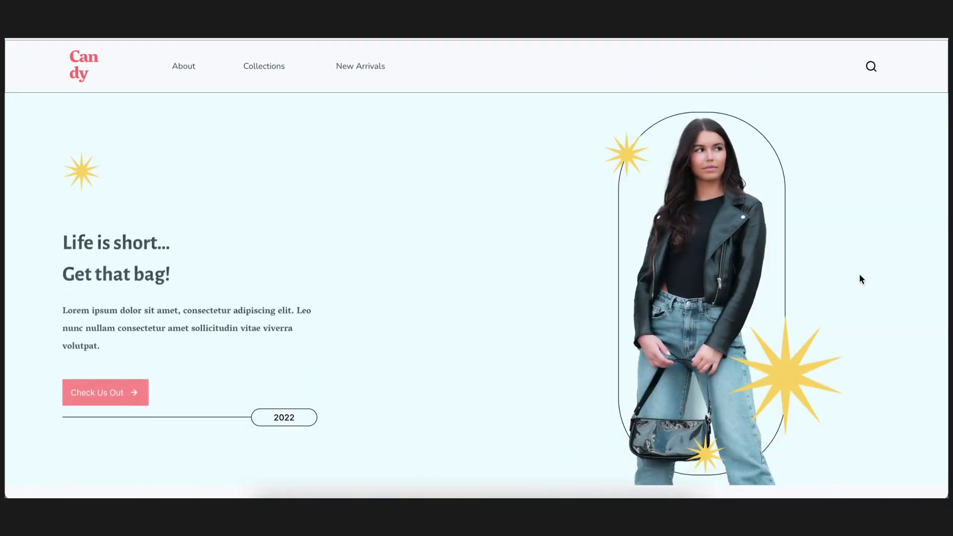
- Scroll twice down the front-end preview from the Candy hero through products, yellow banner and testimonials
{"action": "scroll", "coordinate": [860, 275], "scroll_direction": "down", "scroll_amount": 7}
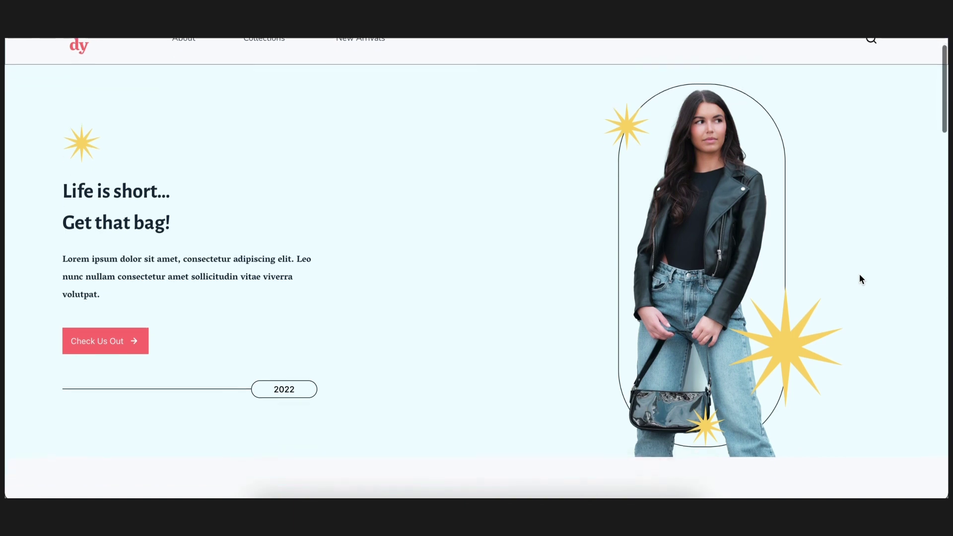
{"action": "scroll", "coordinate": [861, 277], "scroll_direction": "down", "scroll_amount": 6}
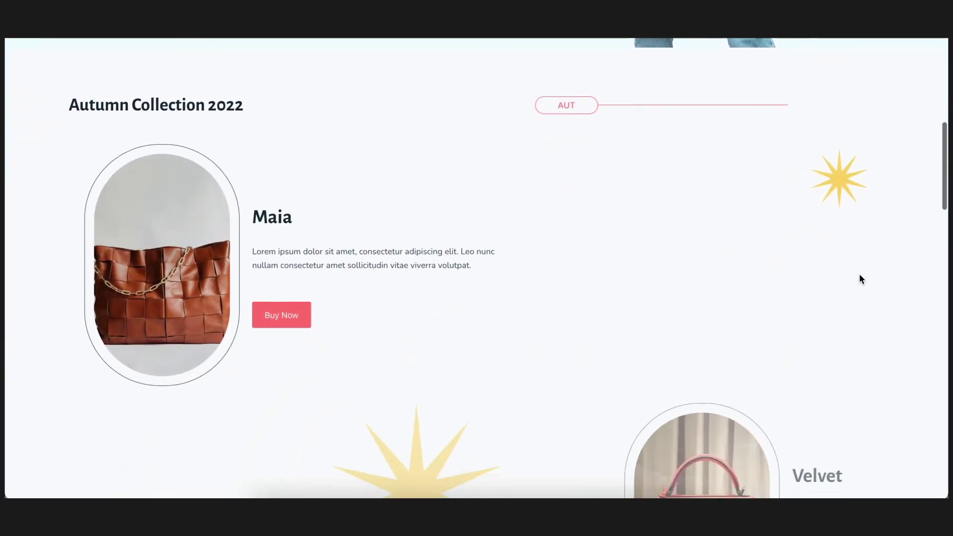
{"action": "scroll", "coordinate": [861, 279], "scroll_direction": "down", "scroll_amount": 6}
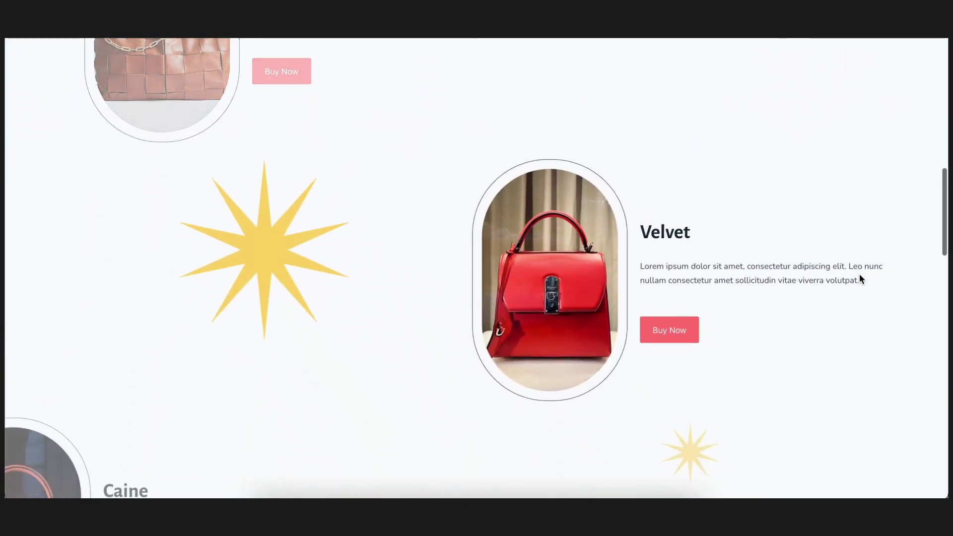
{"action": "scroll", "coordinate": [861, 279], "scroll_direction": "down", "scroll_amount": 6}
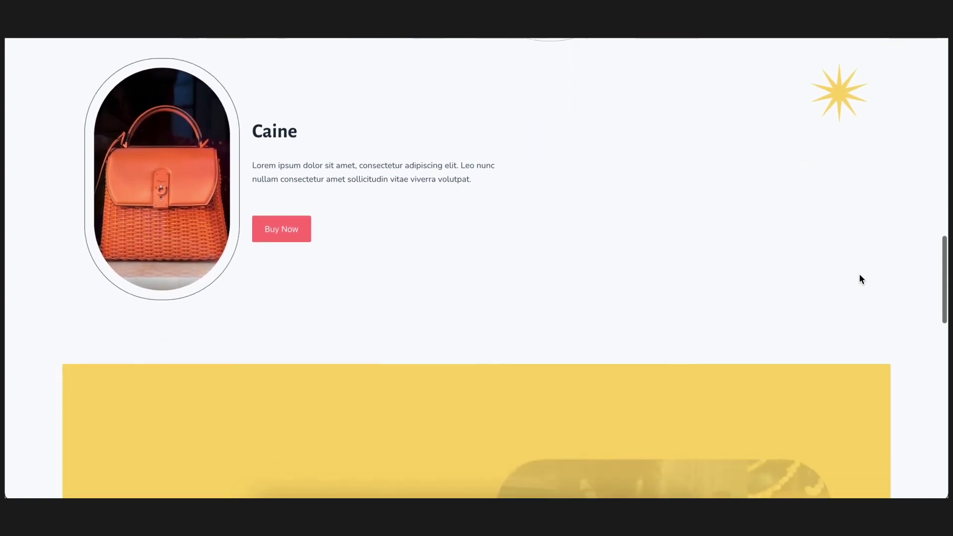
{"action": "scroll", "coordinate": [861, 279], "scroll_direction": "down", "scroll_amount": 6}
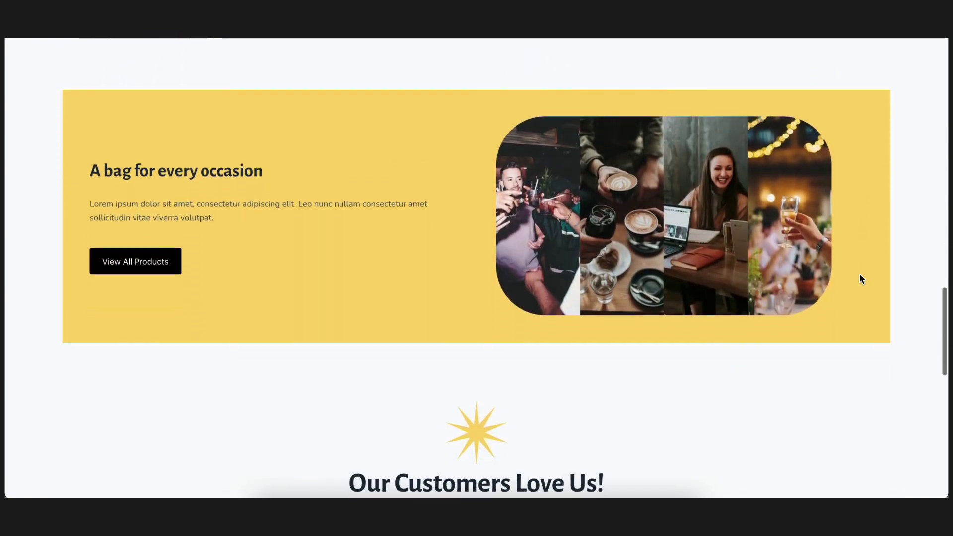
{"action": "scroll", "coordinate": [861, 279], "scroll_direction": "down", "scroll_amount": 6}
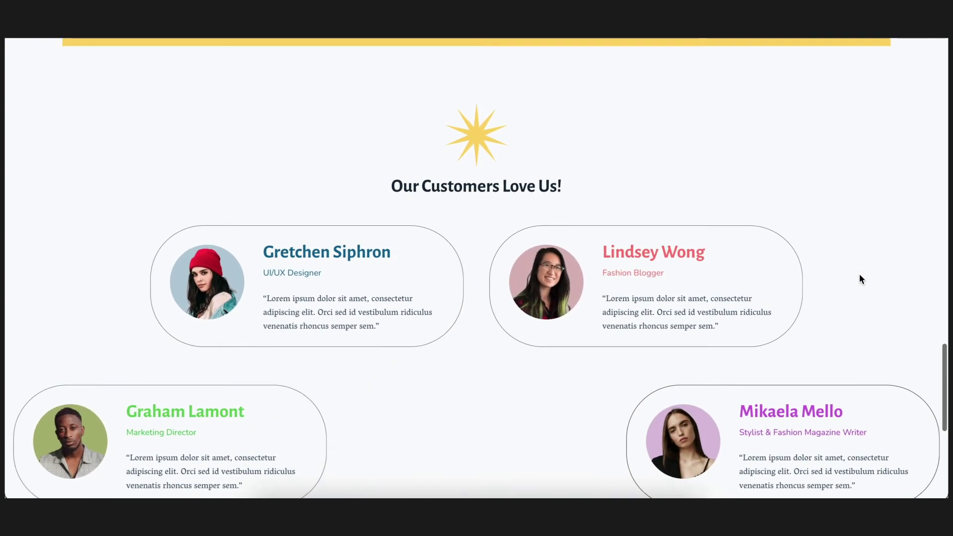
{"action": "scroll", "coordinate": [861, 279], "scroll_direction": "down", "scroll_amount": 3}
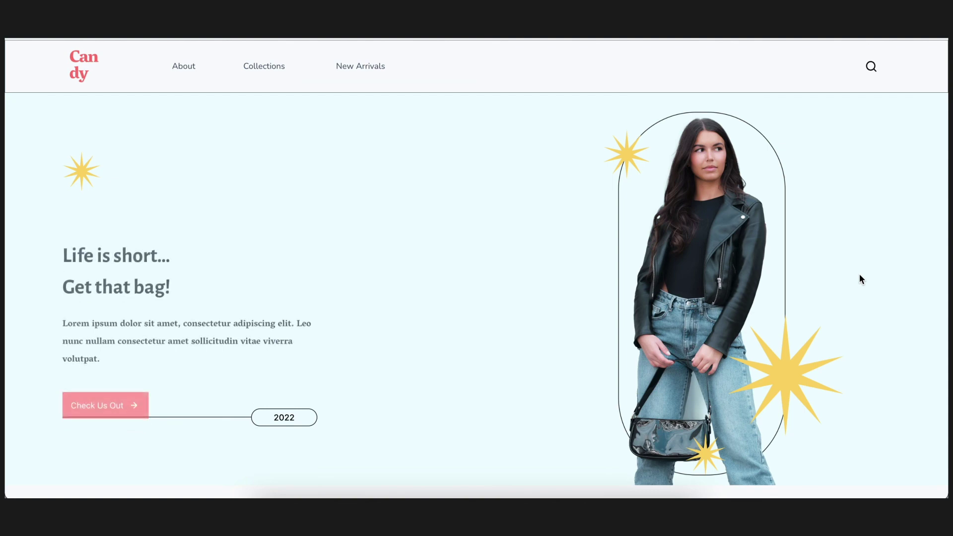
{"action": "scroll", "coordinate": [861, 279], "scroll_direction": "down", "scroll_amount": 7}
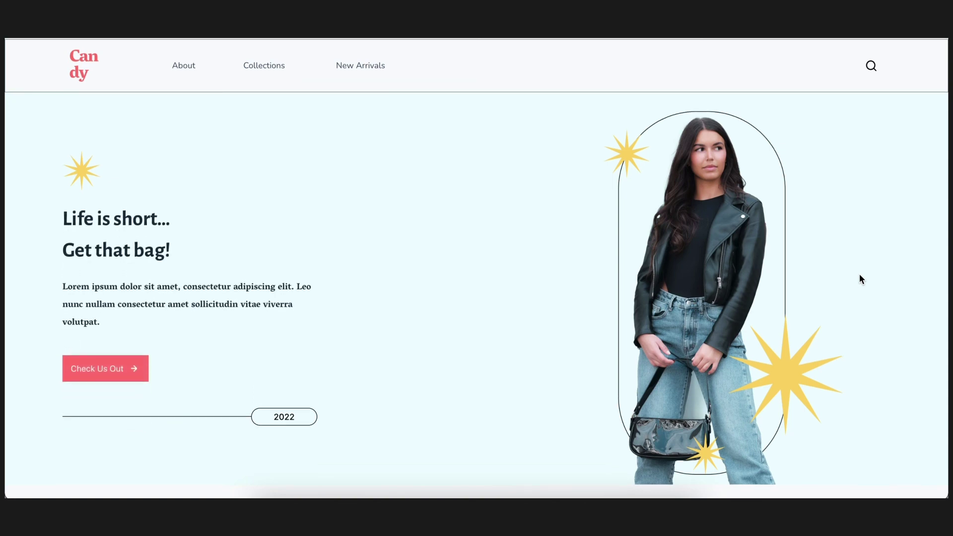
{"action": "scroll", "coordinate": [861, 279], "scroll_direction": "down", "scroll_amount": 6}
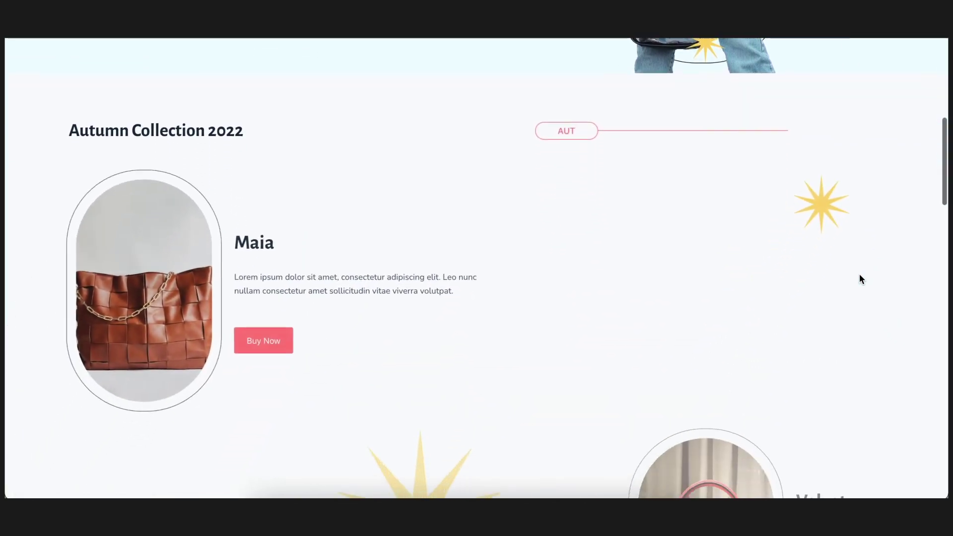
{"action": "scroll", "coordinate": [861, 279], "scroll_direction": "down", "scroll_amount": 6}
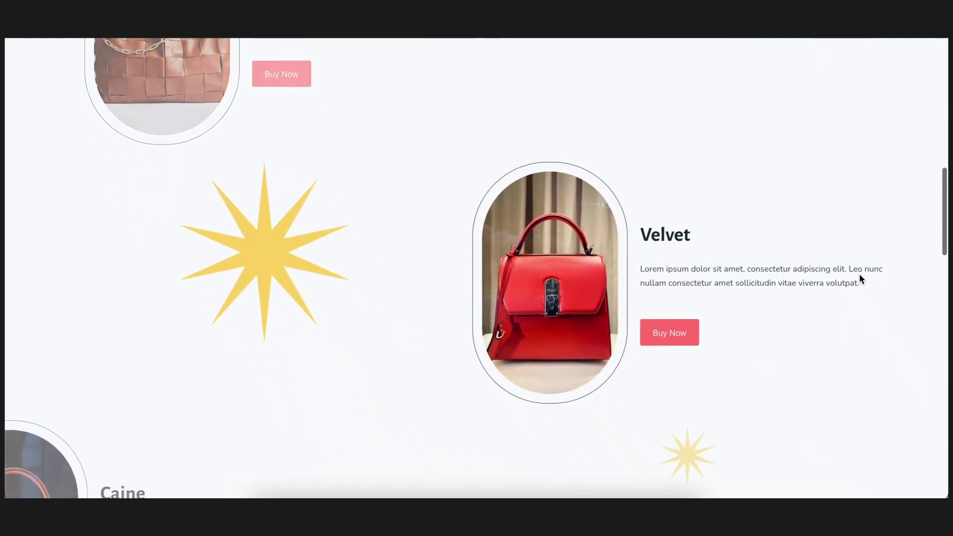
{"action": "scroll", "coordinate": [861, 279], "scroll_direction": "down", "scroll_amount": 6}
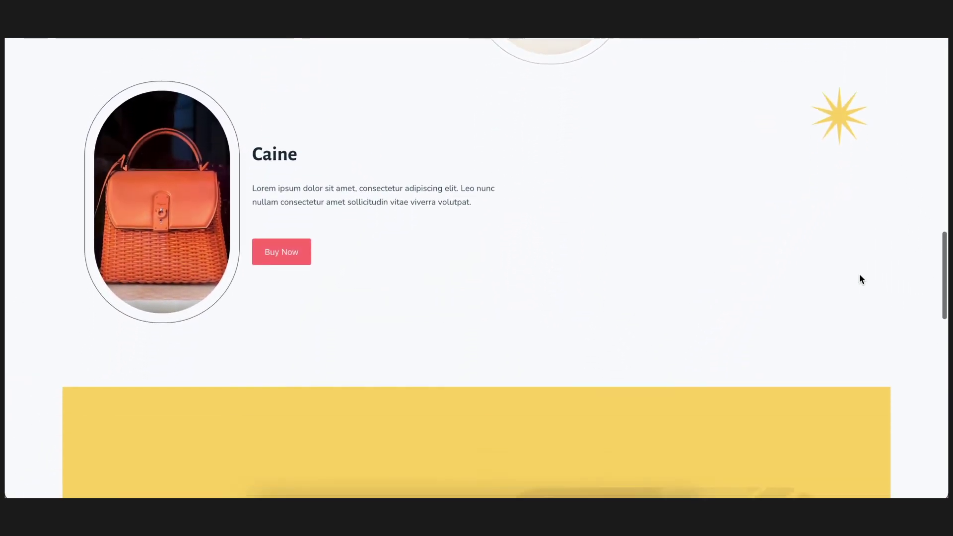
{"action": "scroll", "coordinate": [861, 279], "scroll_direction": "down", "scroll_amount": 6}
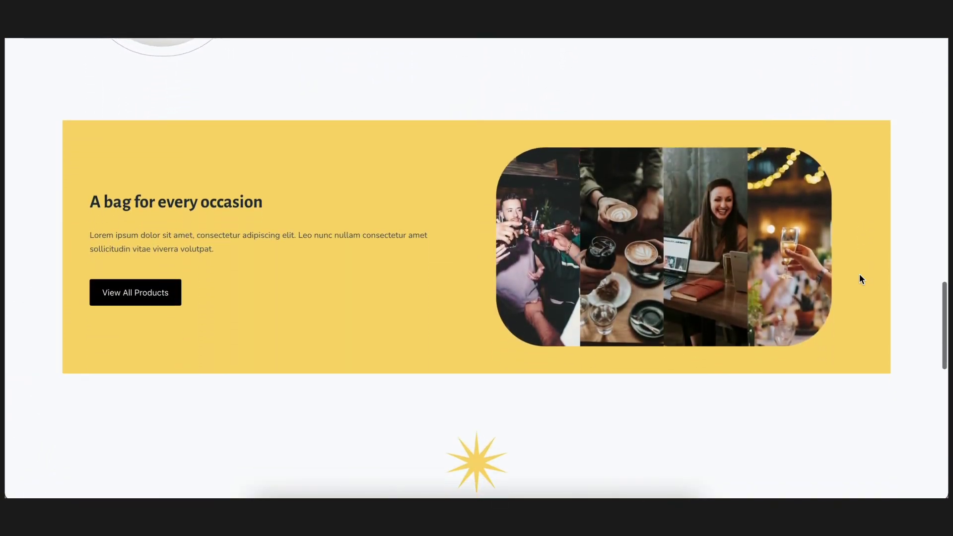
{"action": "scroll", "coordinate": [862, 279], "scroll_direction": "down", "scroll_amount": 2}
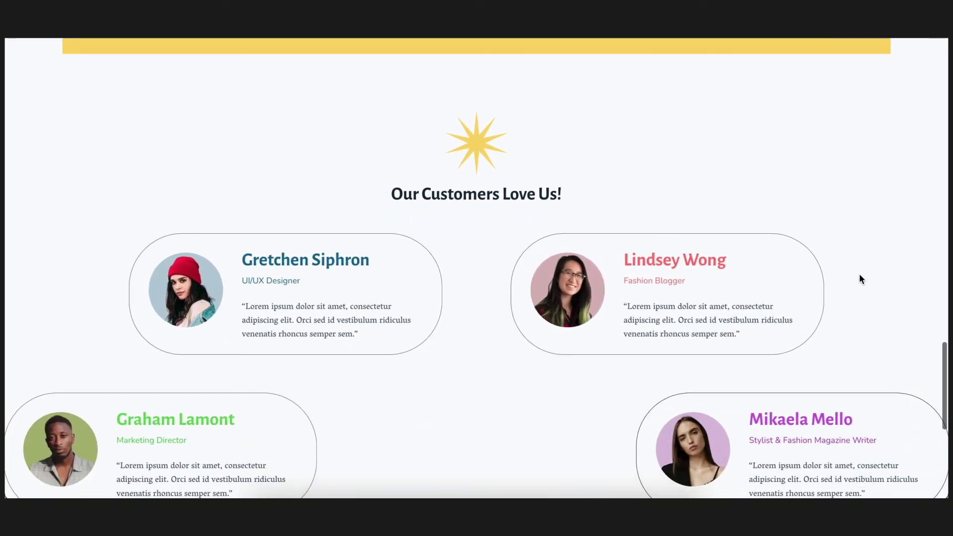